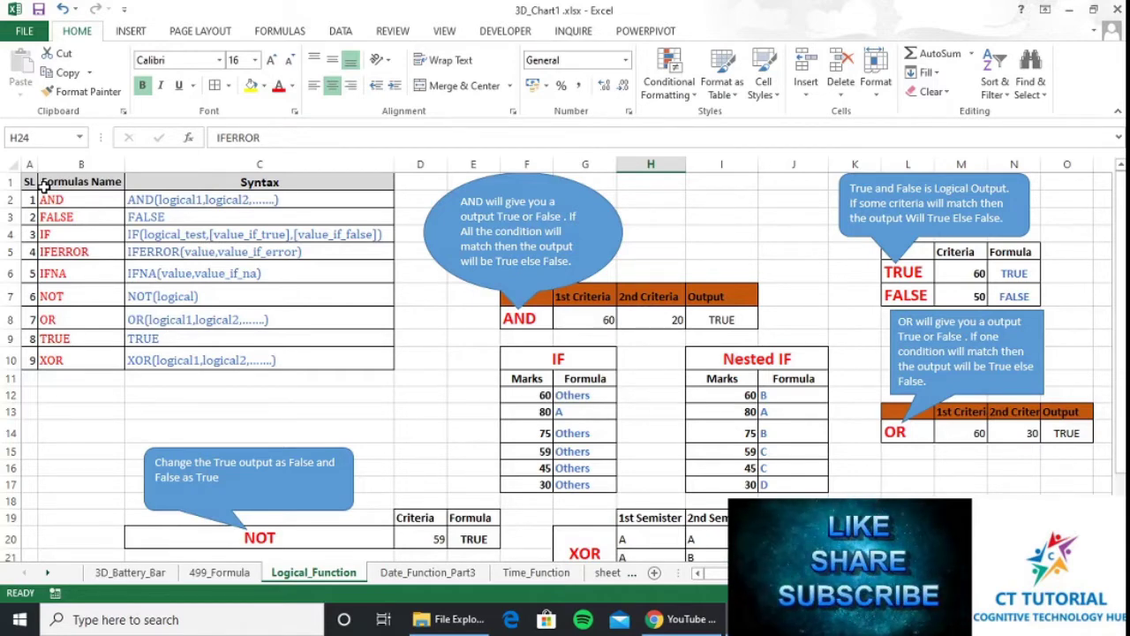
Look through the list of available logical functions in the function library, from AND to XOR
click(269, 33)
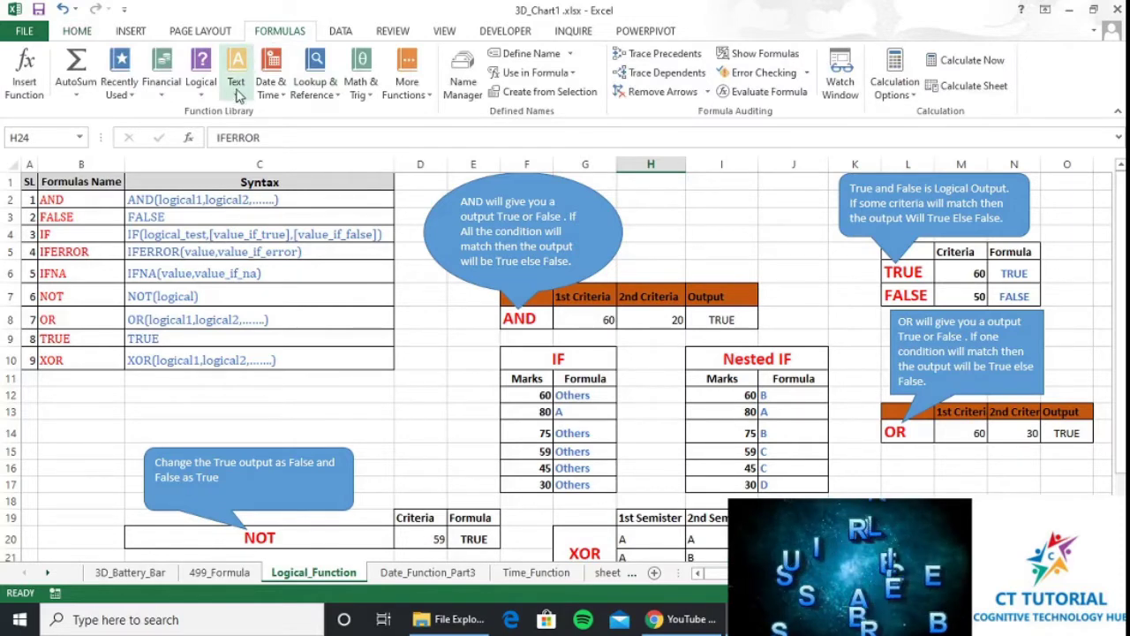
click(203, 92)
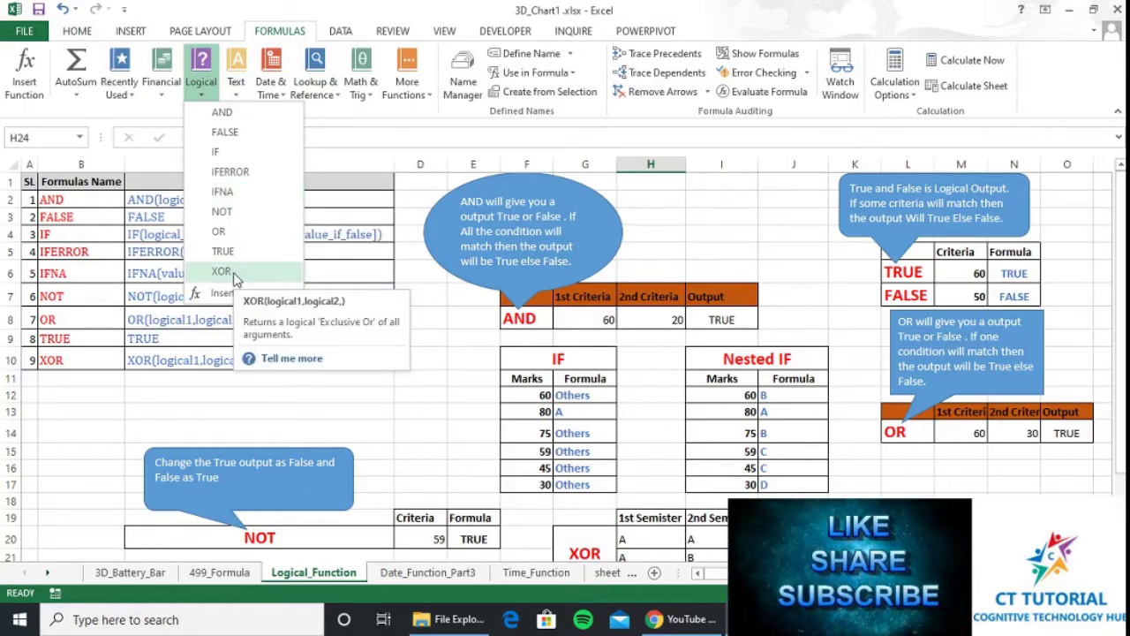
click(111, 408)
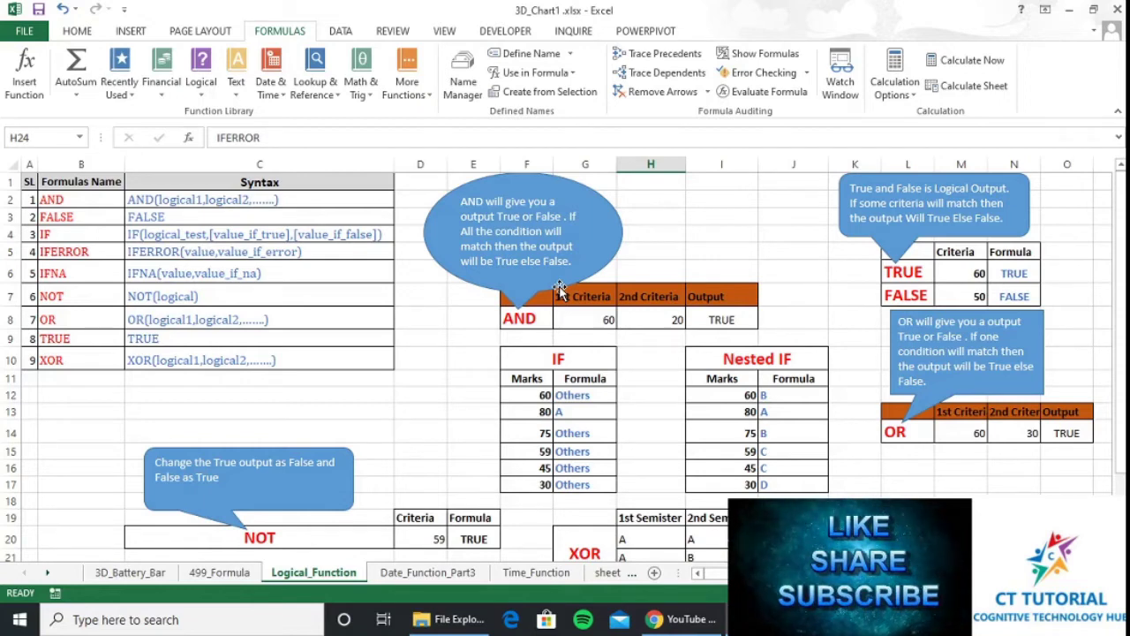
Replace the AND example's output in I8 with the formula =AND(G8=60,H8=20)
click(736, 318)
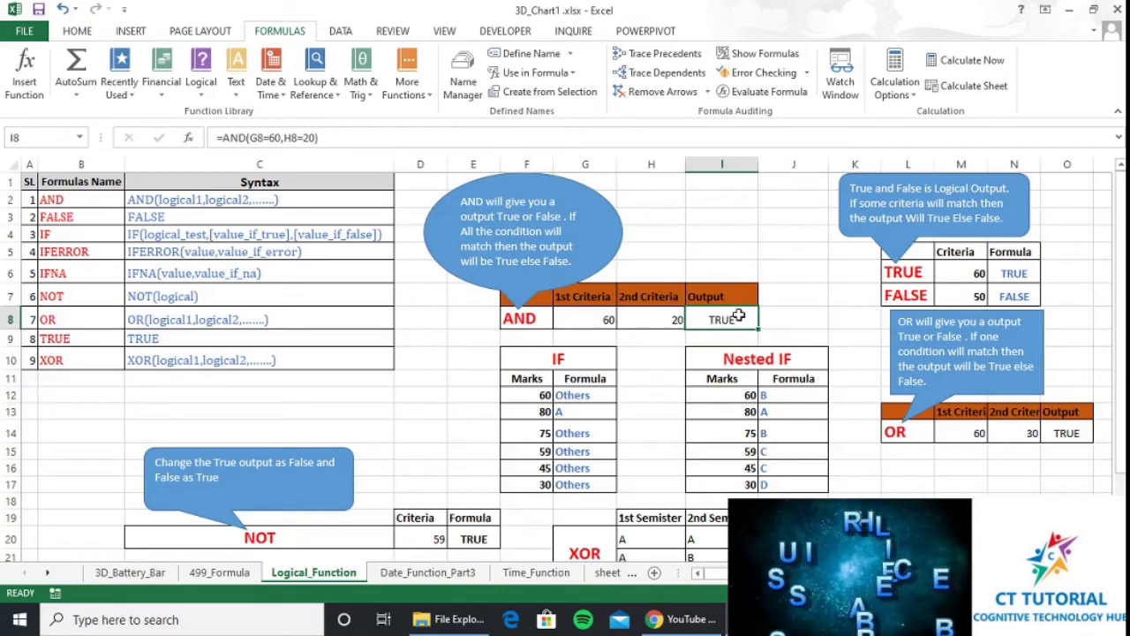
text(=a)
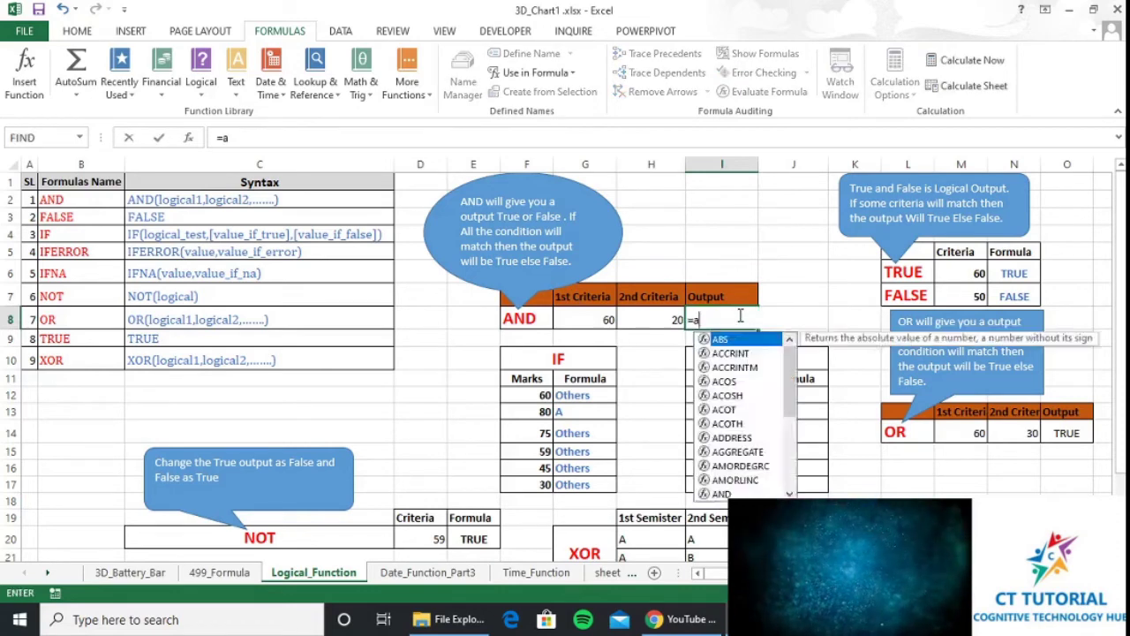
text(nd)
key(Tab)
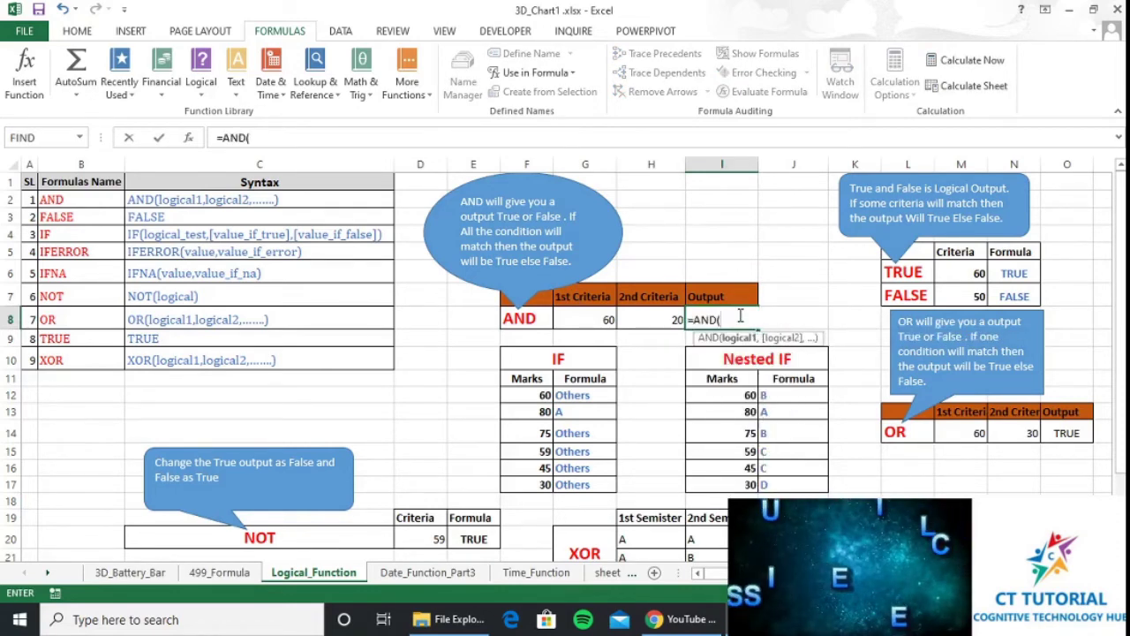
key(Left)
key(Left)
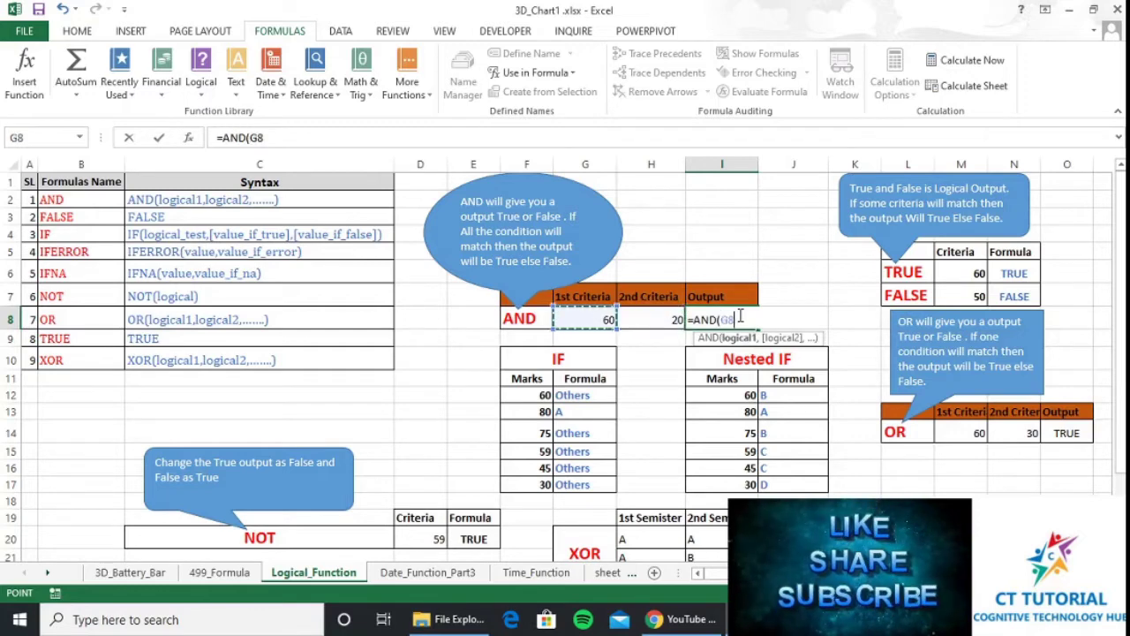
text(=)
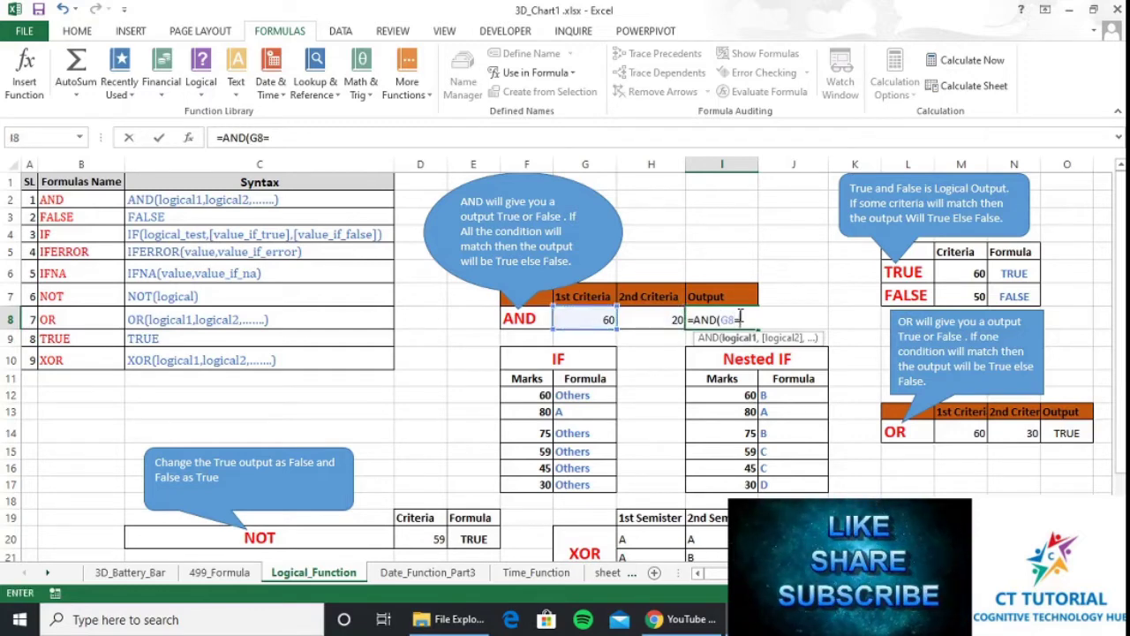
text(60,)
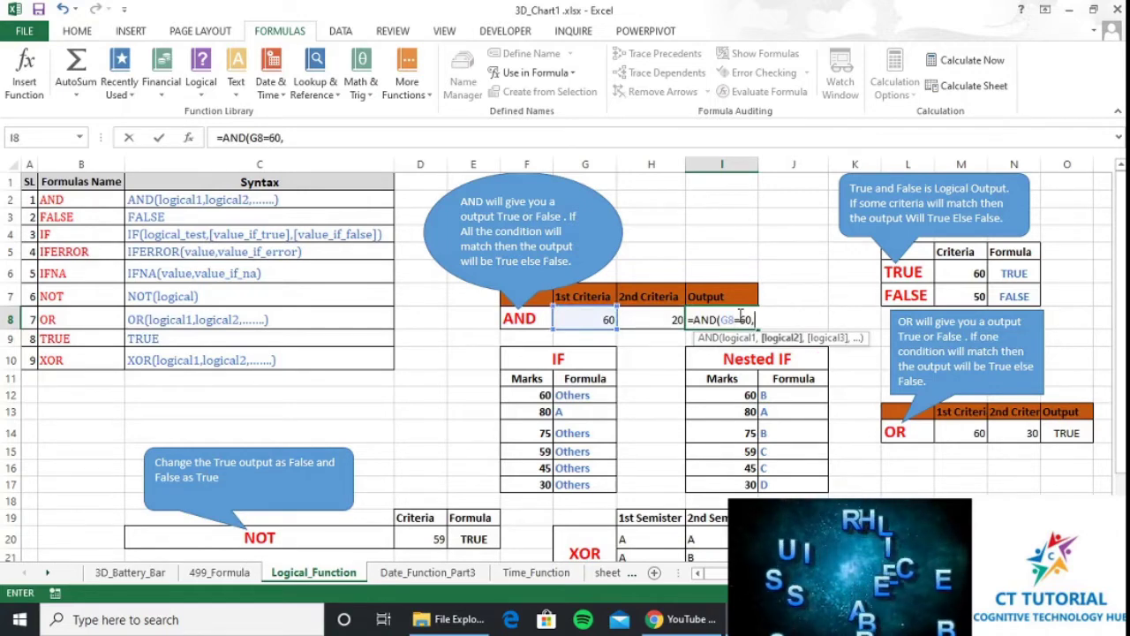
key(Left)
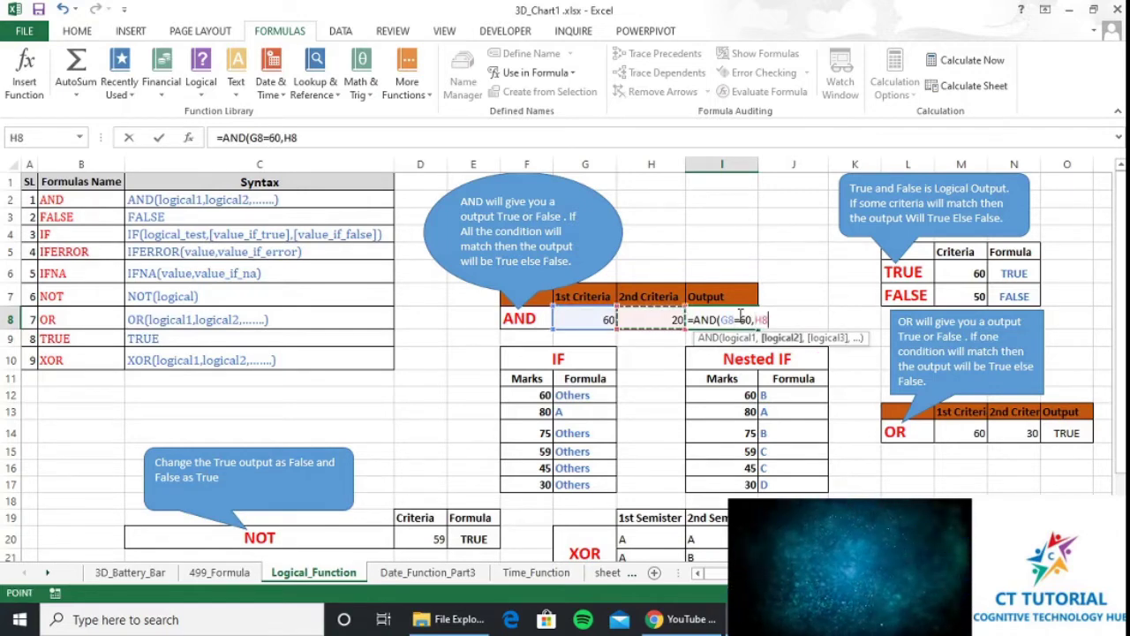
text(=)
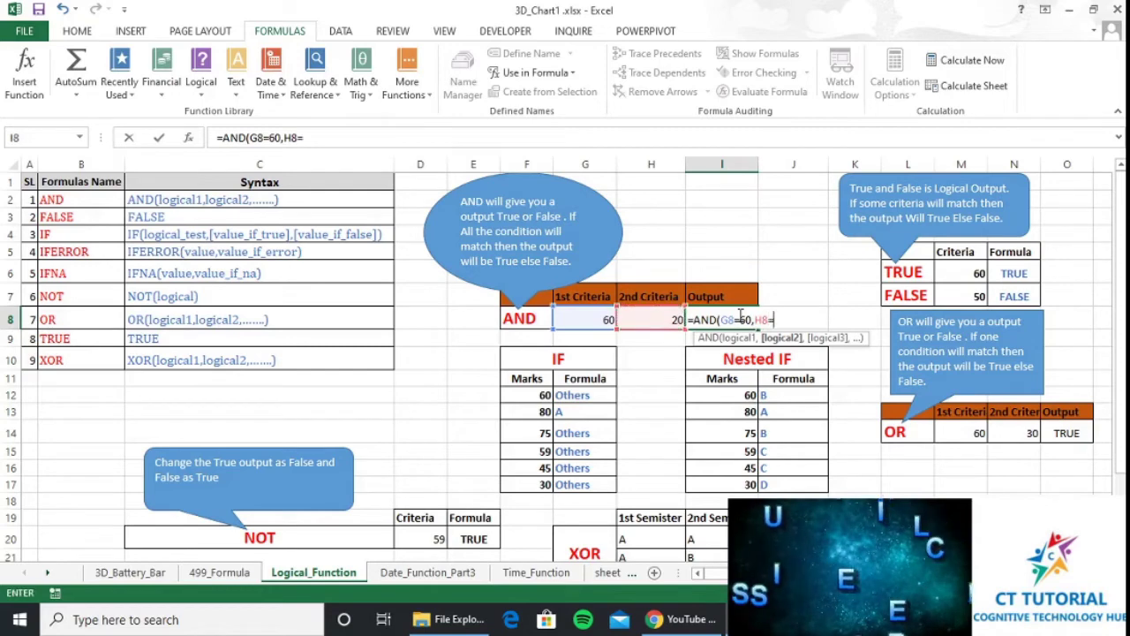
text(20)
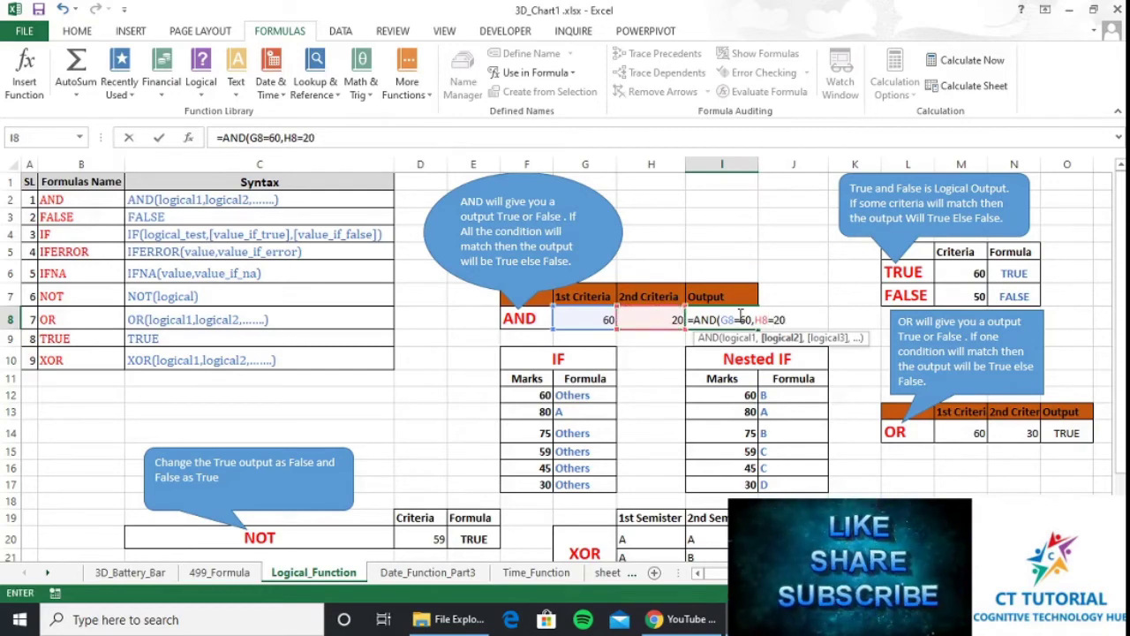
text())
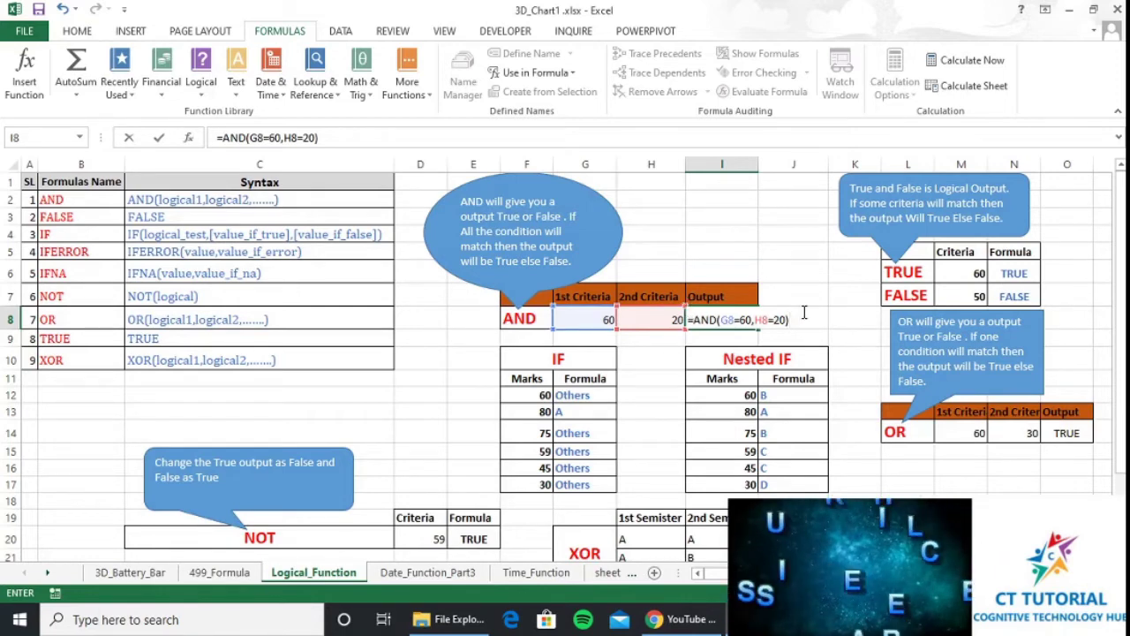
key(Return)
key(Up)
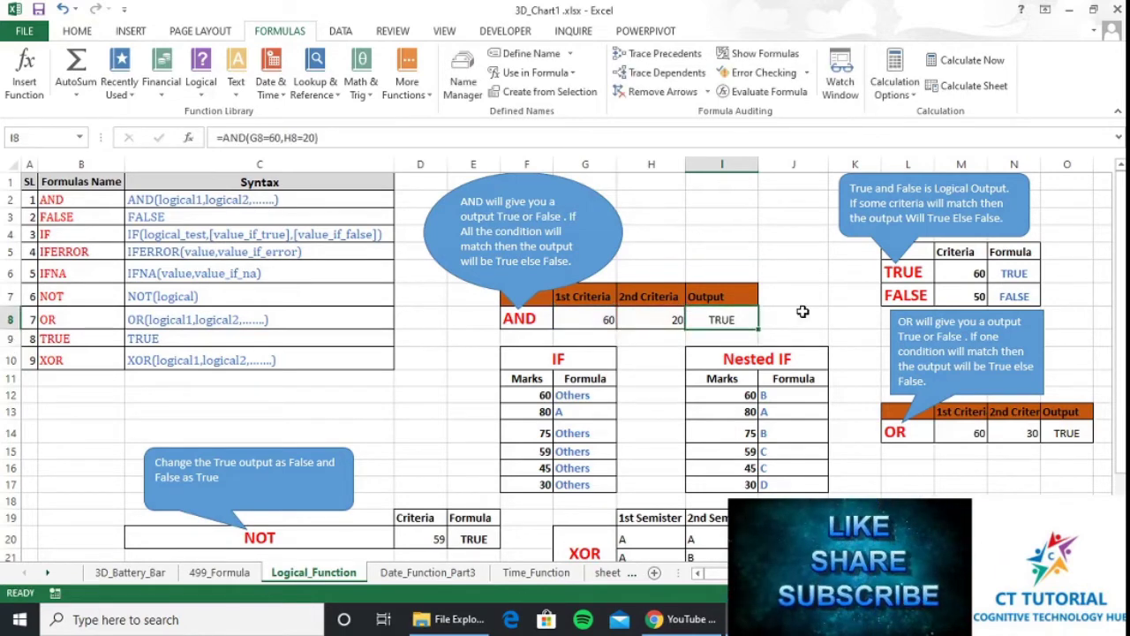
Test the AND formula by setting the 2nd criteria in H8 to 31, and restore it to 20
key(Left)
text(31)
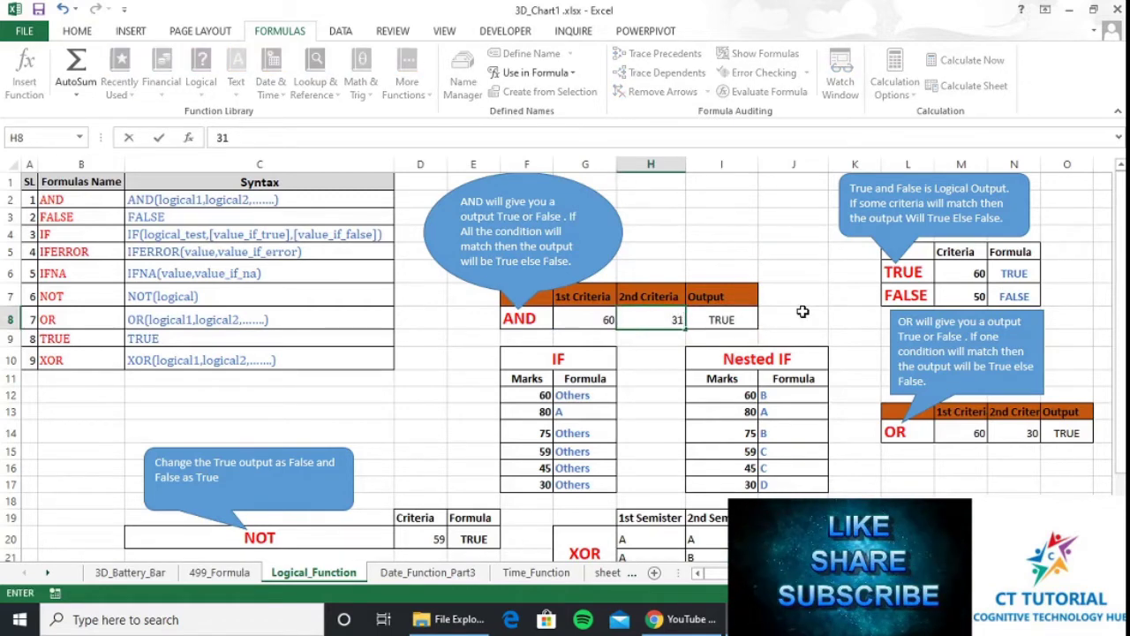
key(Return)
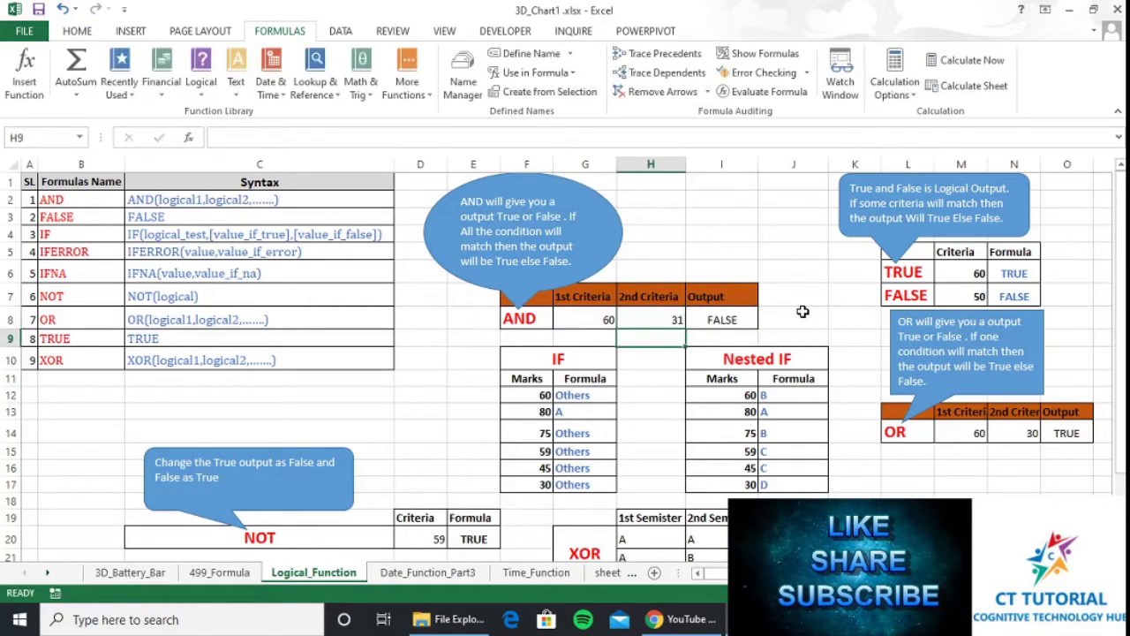
key(Up)
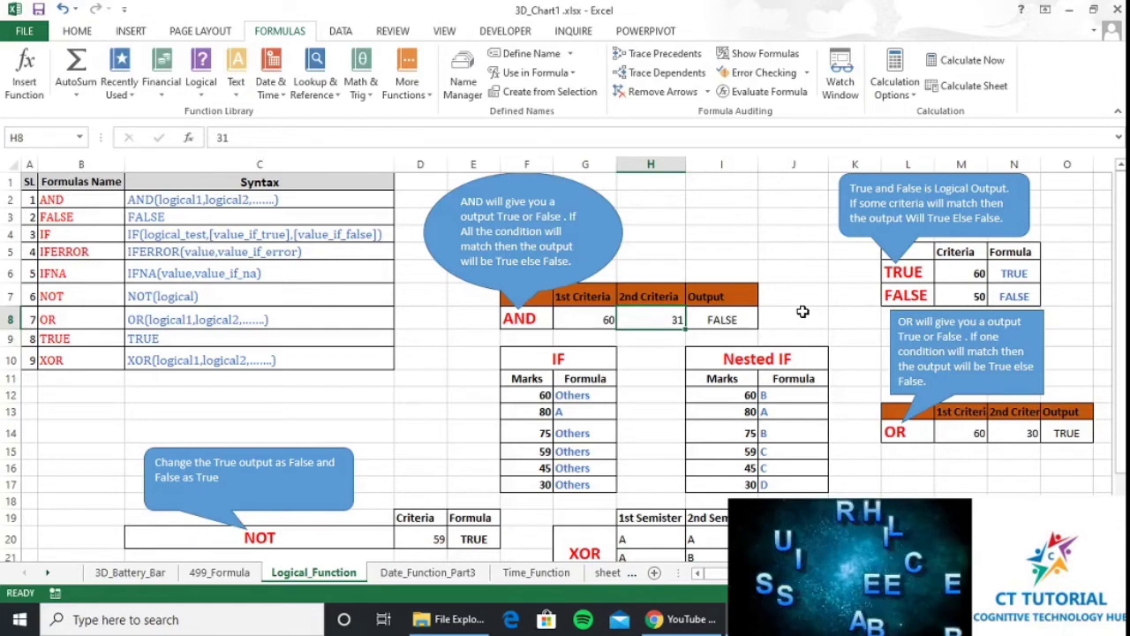
text(20)
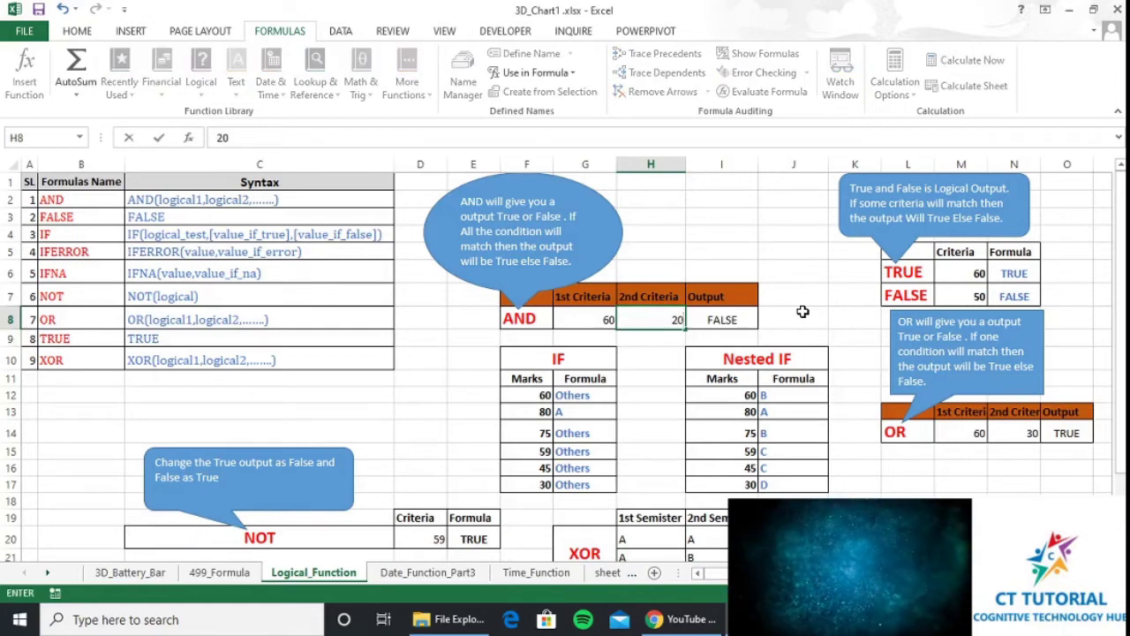
key(Left)
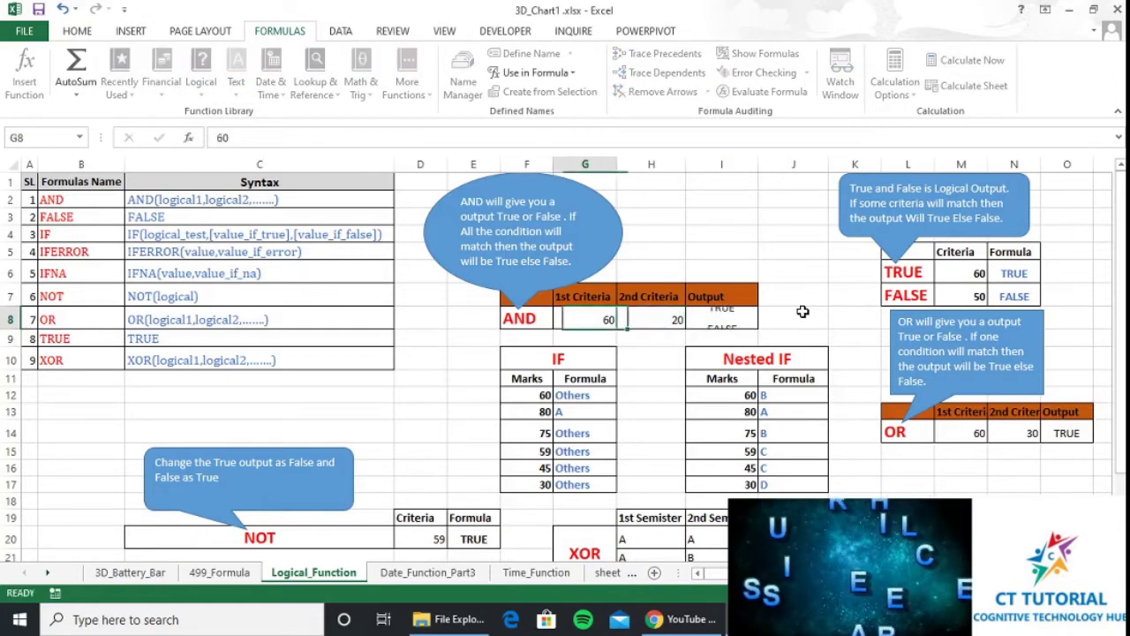
Set the AND example's 1st criteria in G8 to 59
text(59)
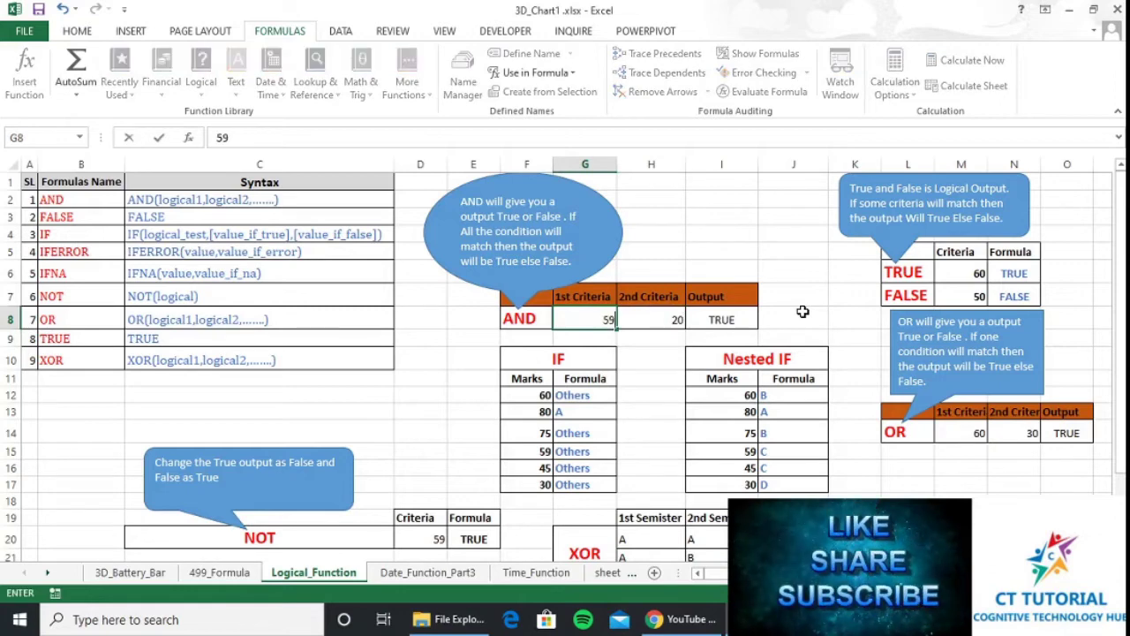
key(Return)
key(Up)
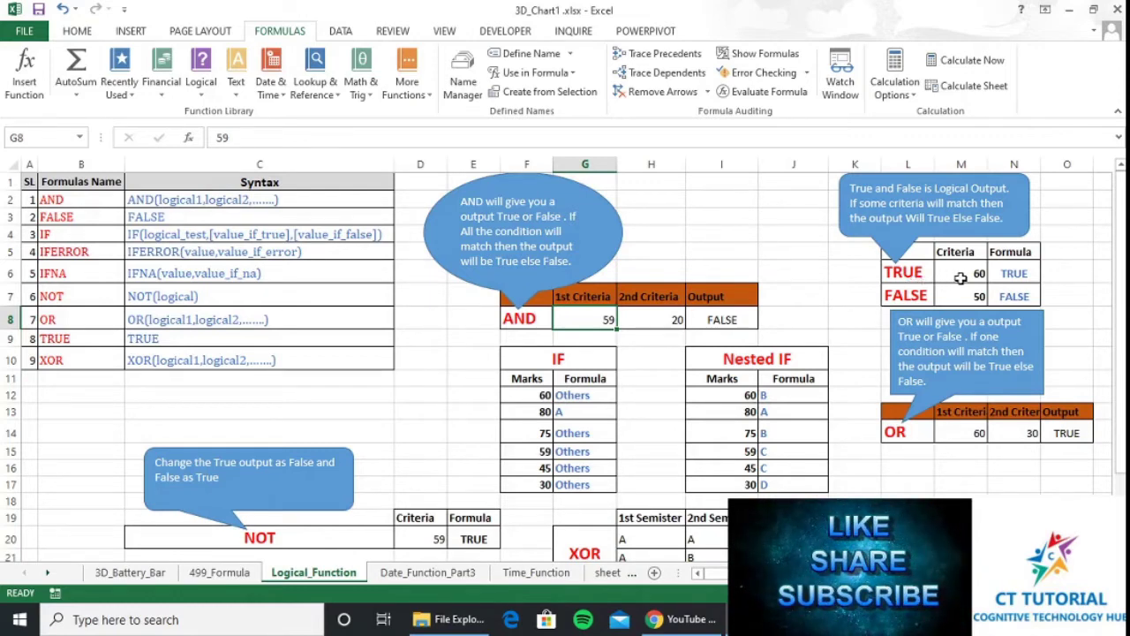
Replace the TRUE example's formula in N6 with =IF(M6=60,TRUE,FALSE)
click(998, 277)
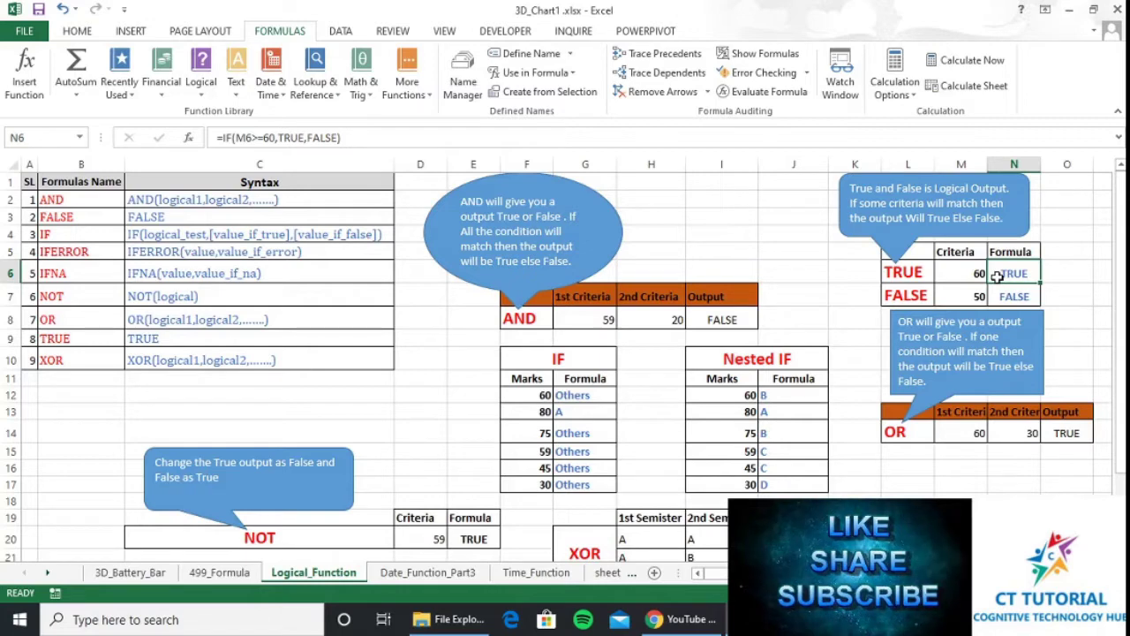
text(=IF()
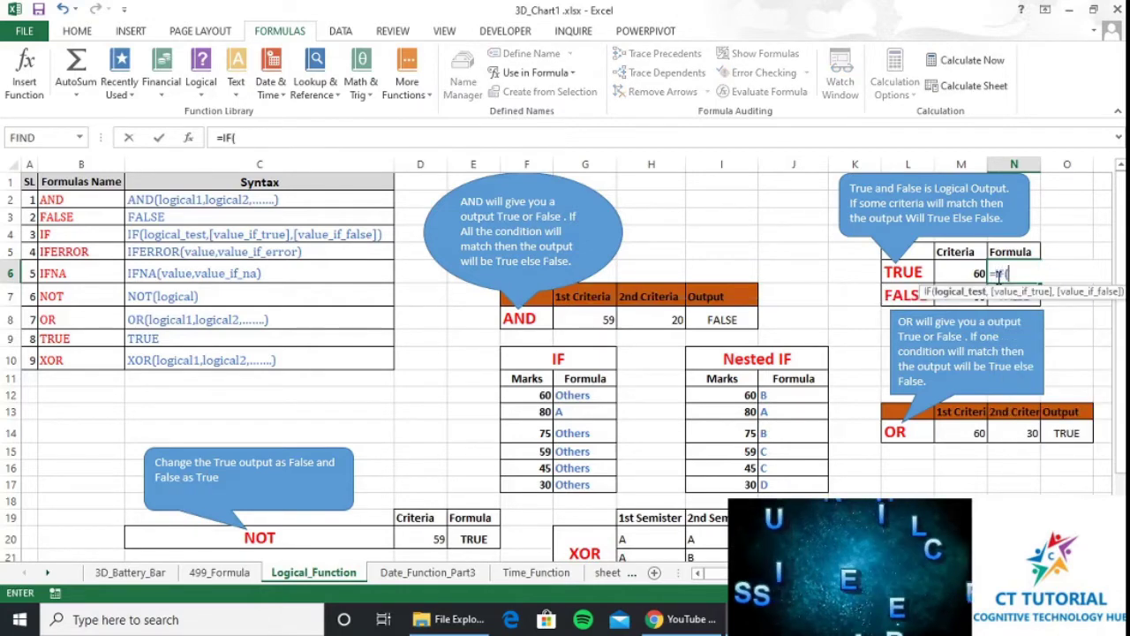
key(Left)
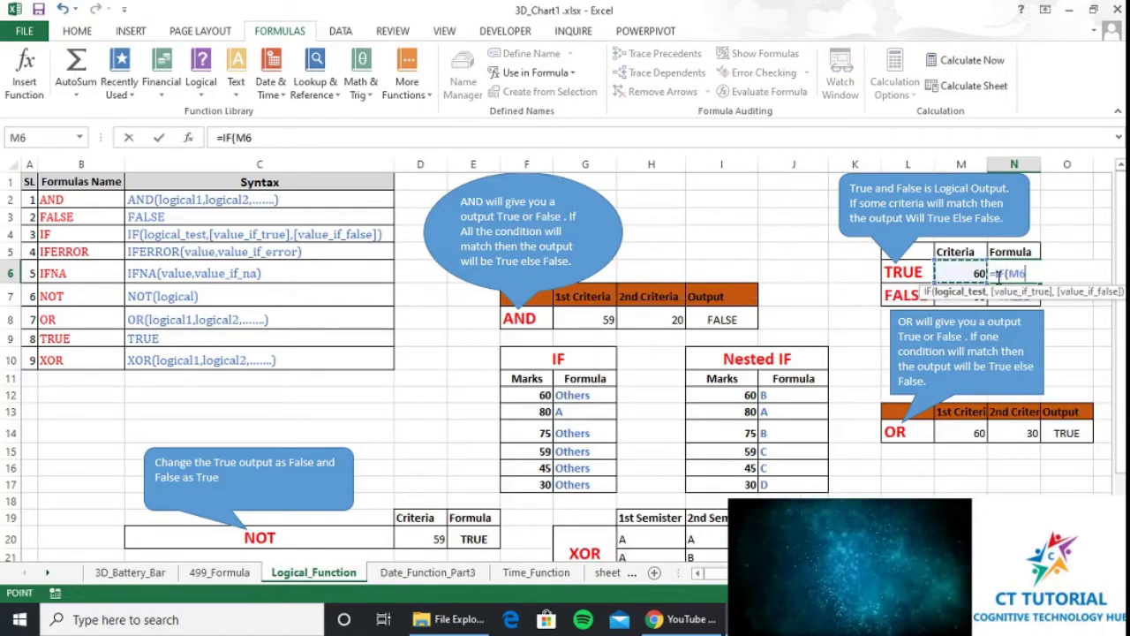
text(=6)
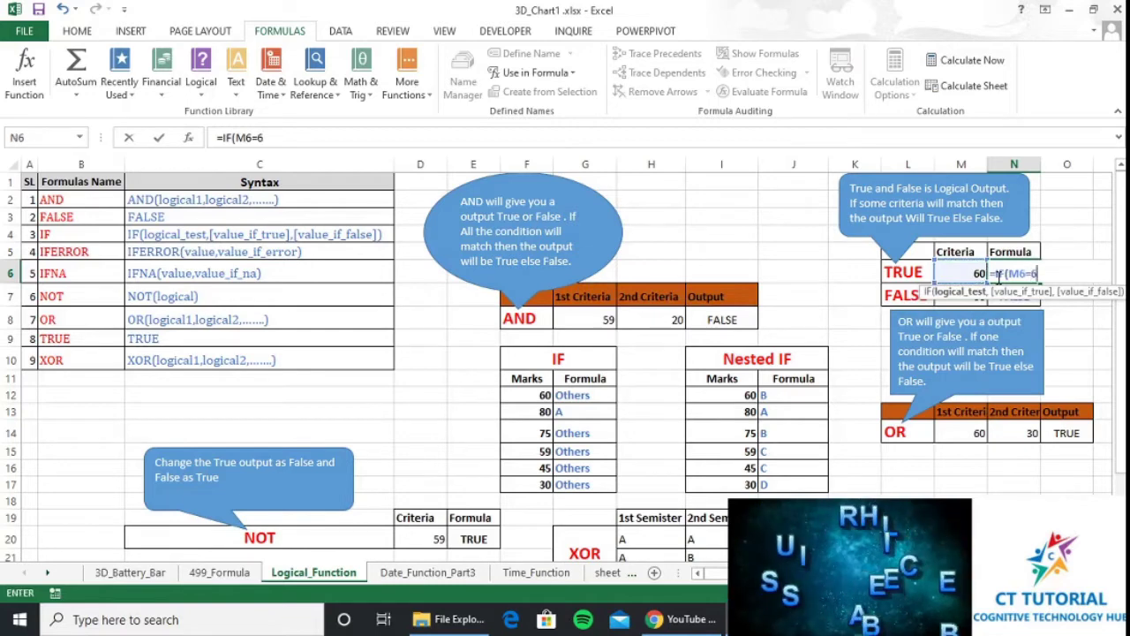
text(0,true)
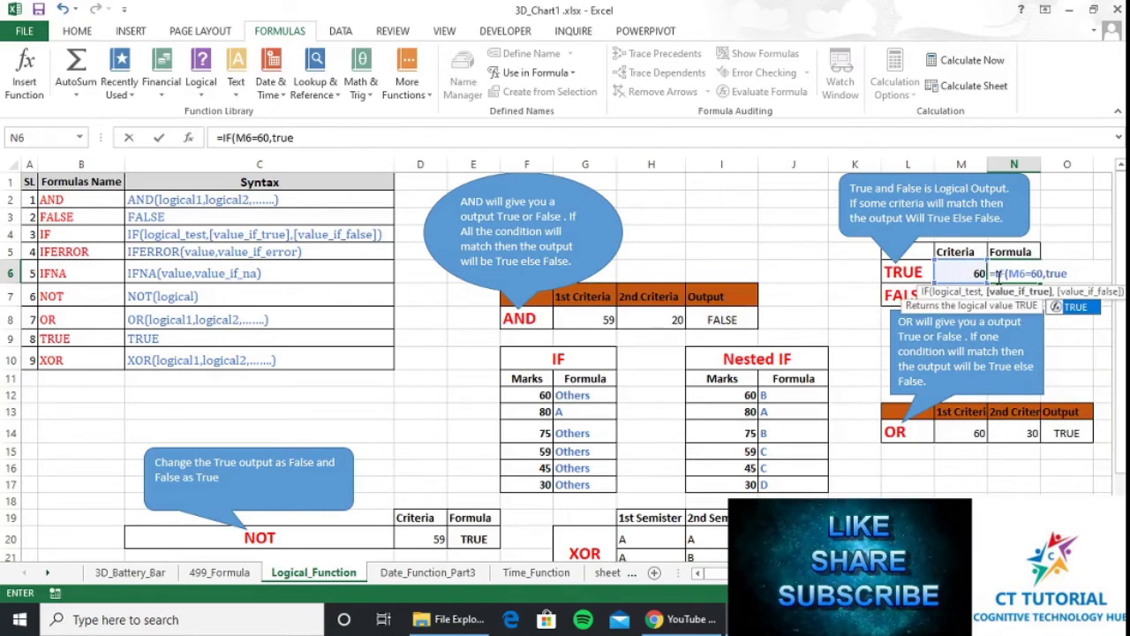
key(Tab)
text(,)
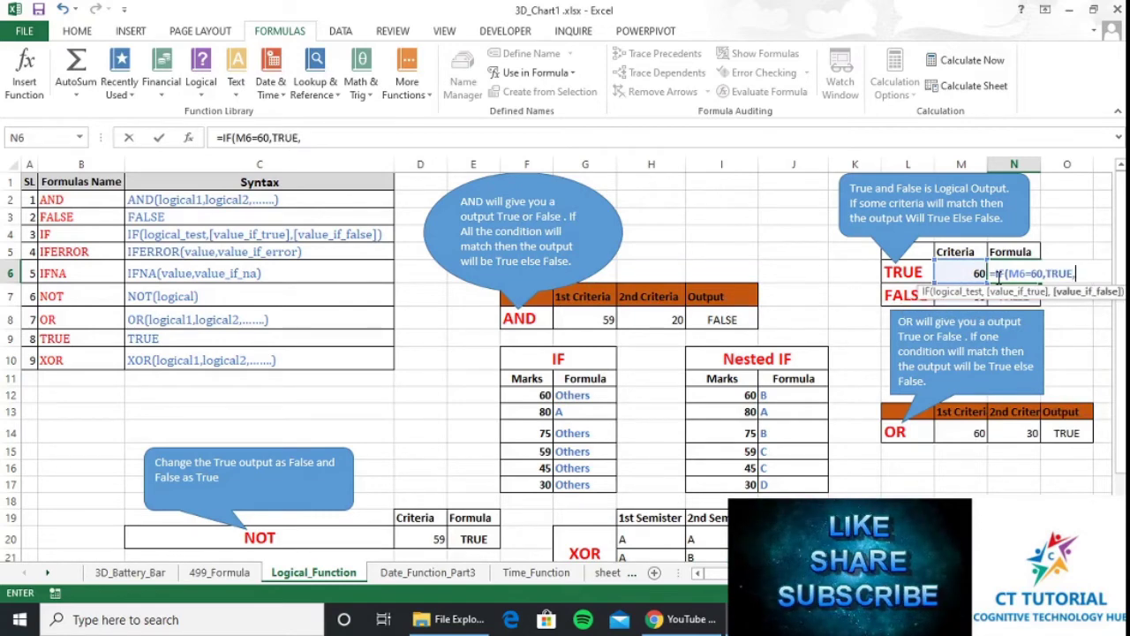
text(false)
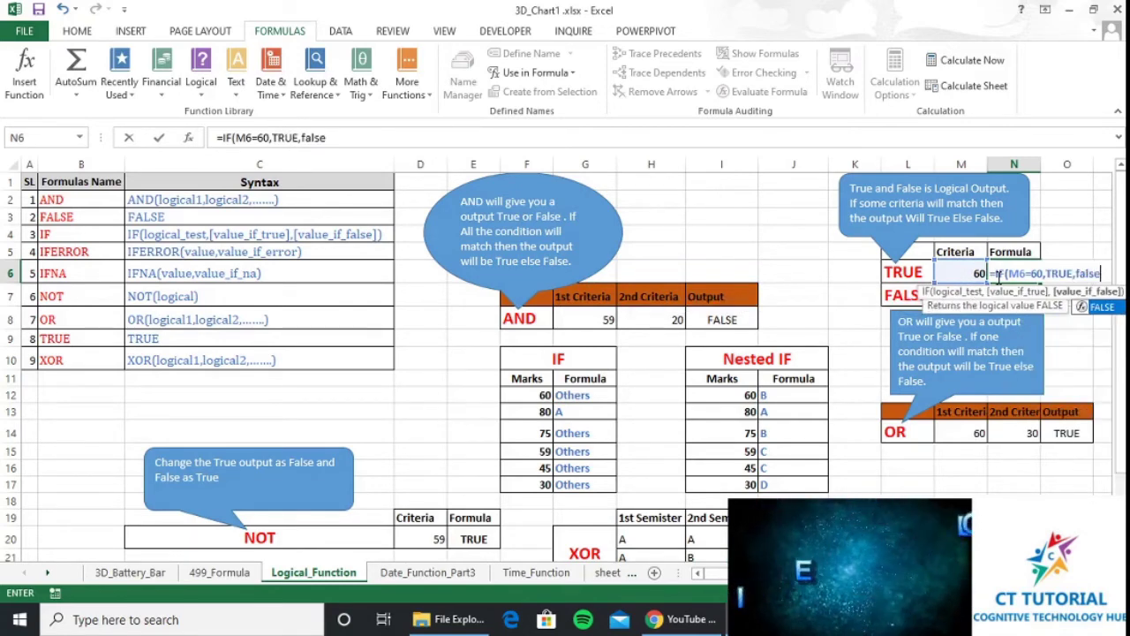
key(Tab)
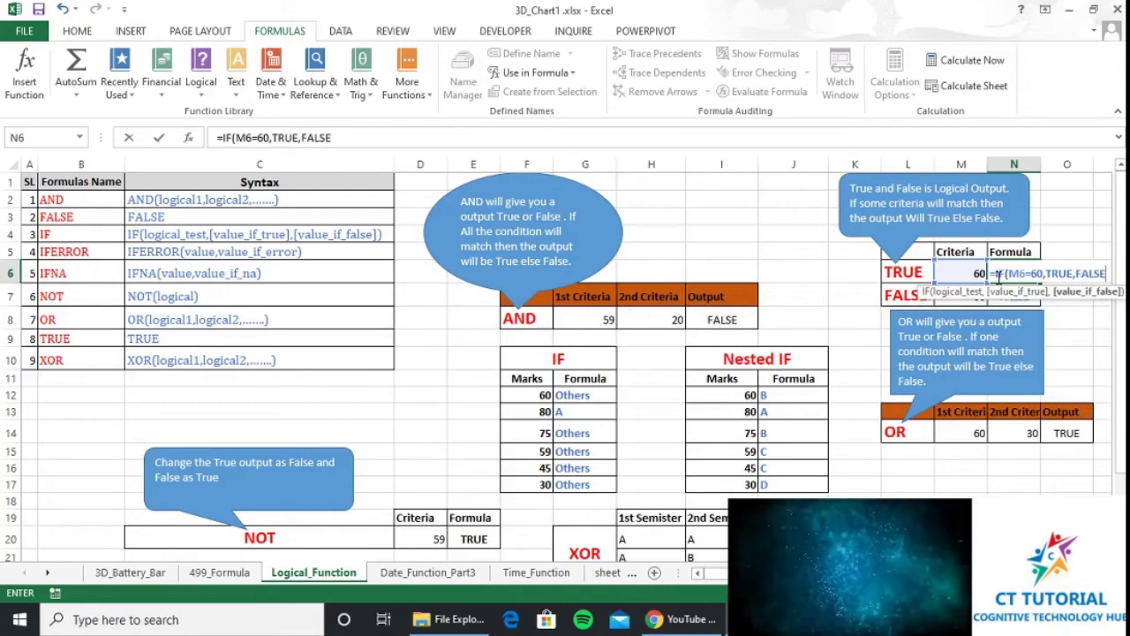
text())
key(ctrl+Return)
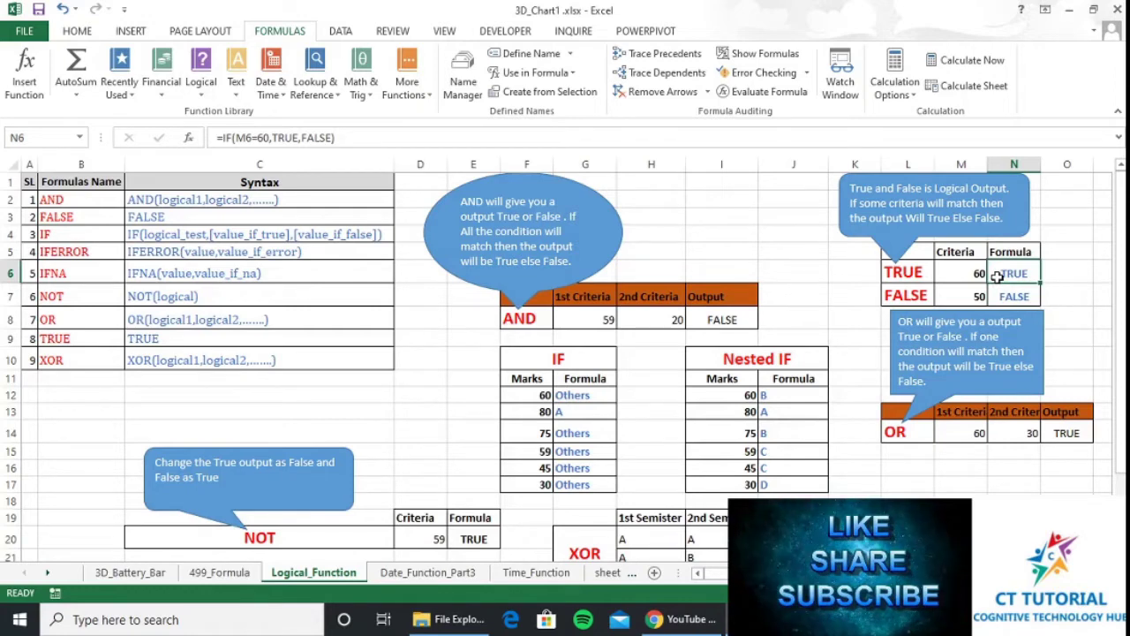
Copy the IF formula from N6 into the FALSE example's formula cell N7
key(ctrl+c)
click(1004, 297)
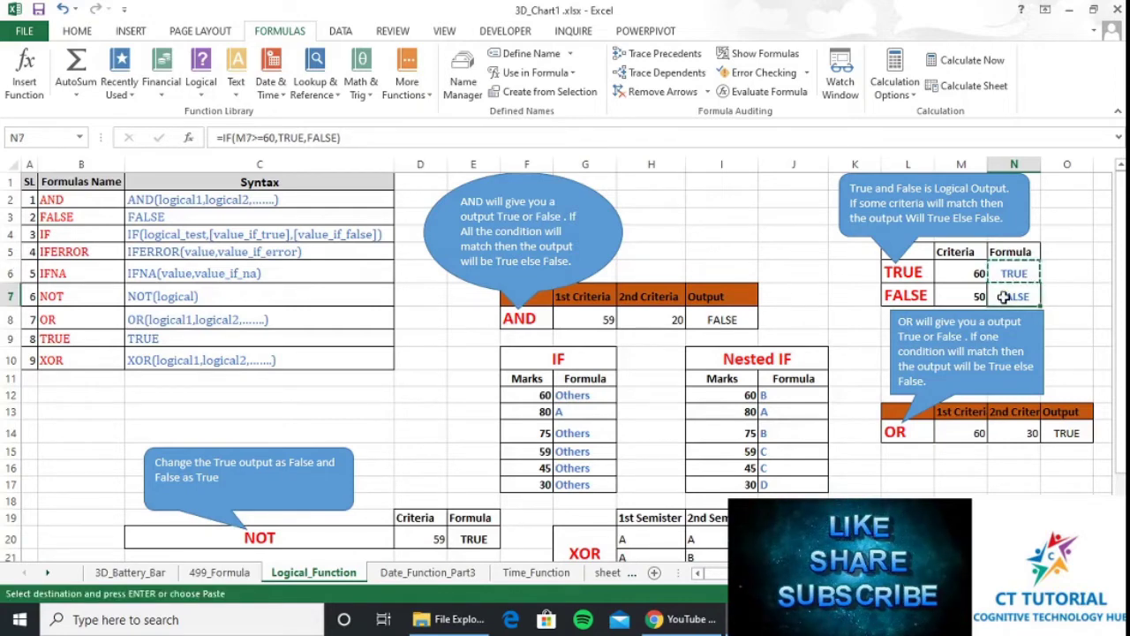
key(ctrl+v)
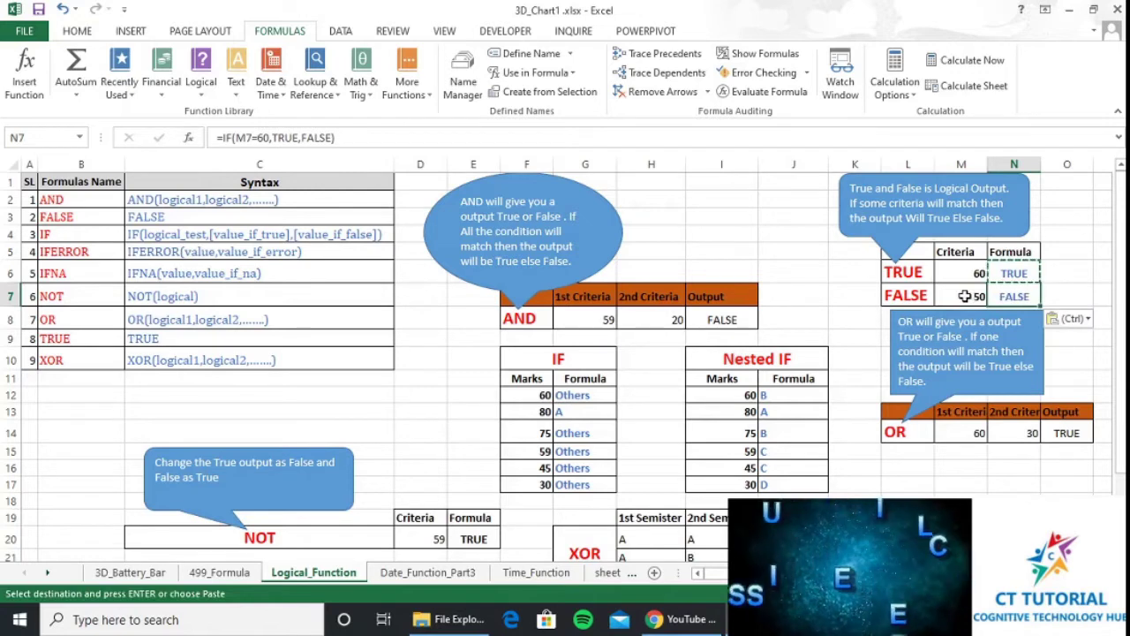
Examine the FALSE example's criteria in M7 and its IF formula in N7, enlarging the formula bar by one line
click(966, 297)
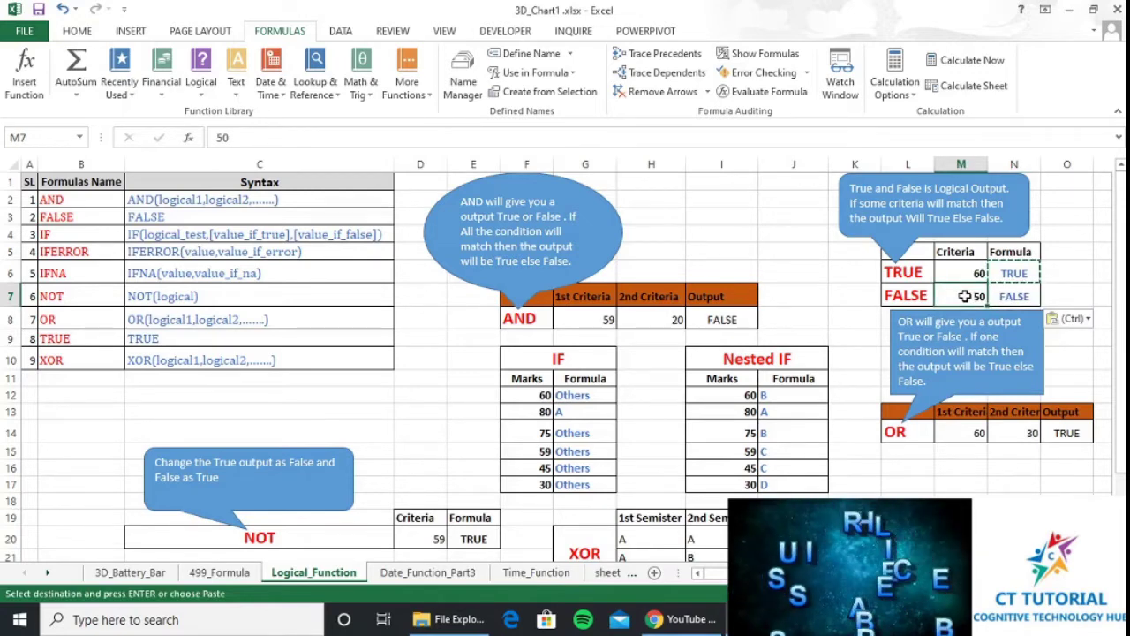
click(1014, 296)
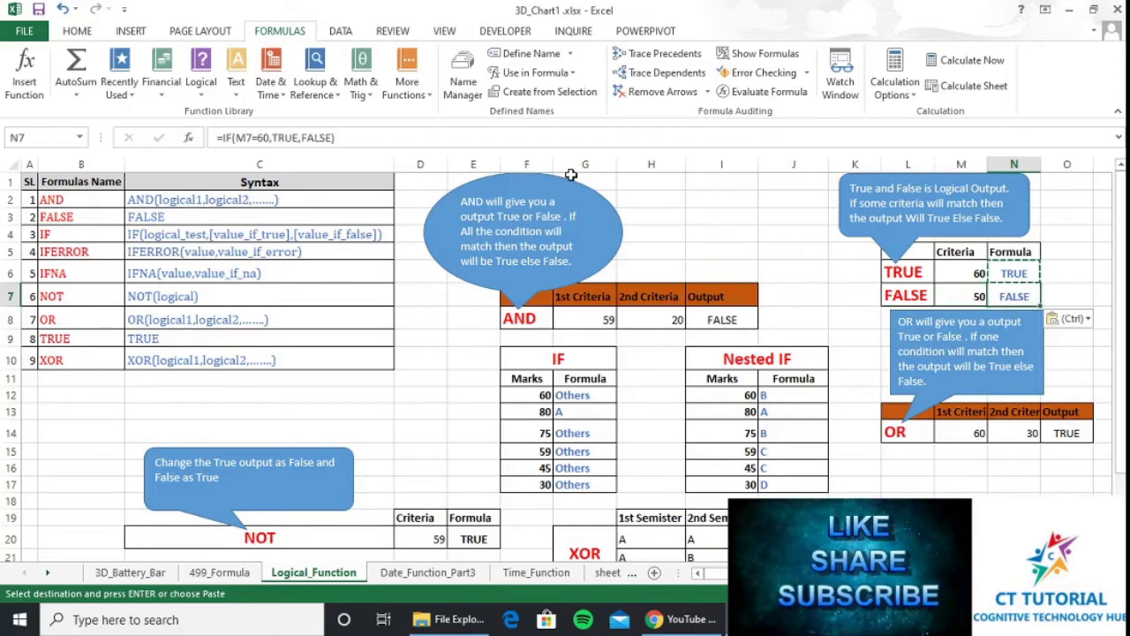
click(377, 143)
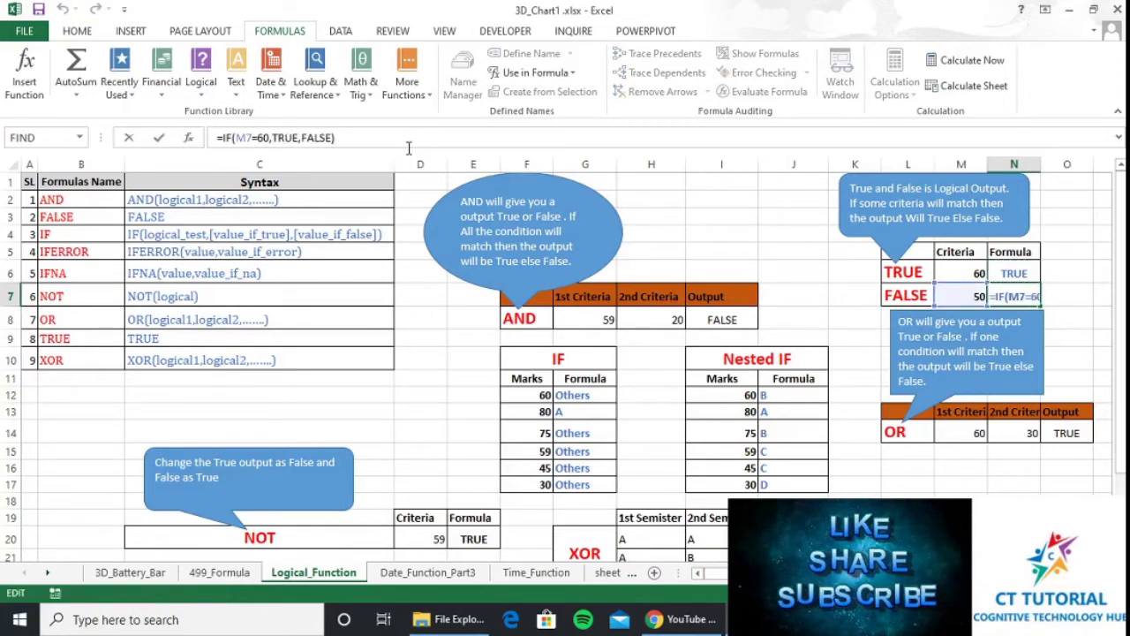
drag(407, 159, 407, 176)
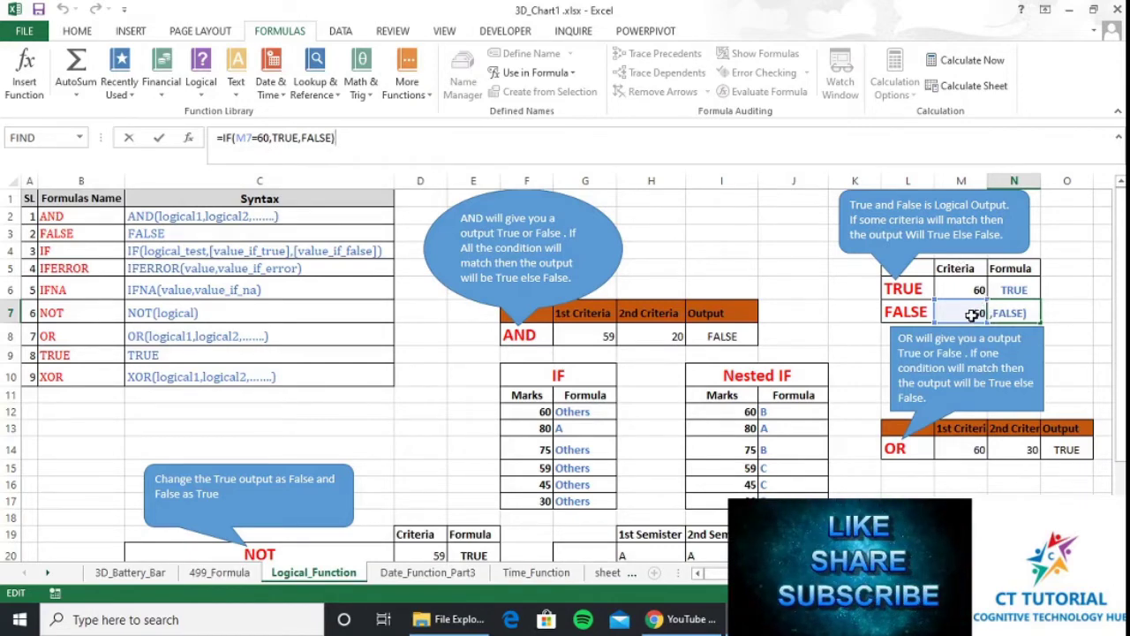
click(1097, 309)
Test the FALSE example by setting its criteria in M7 to 60
click(981, 313)
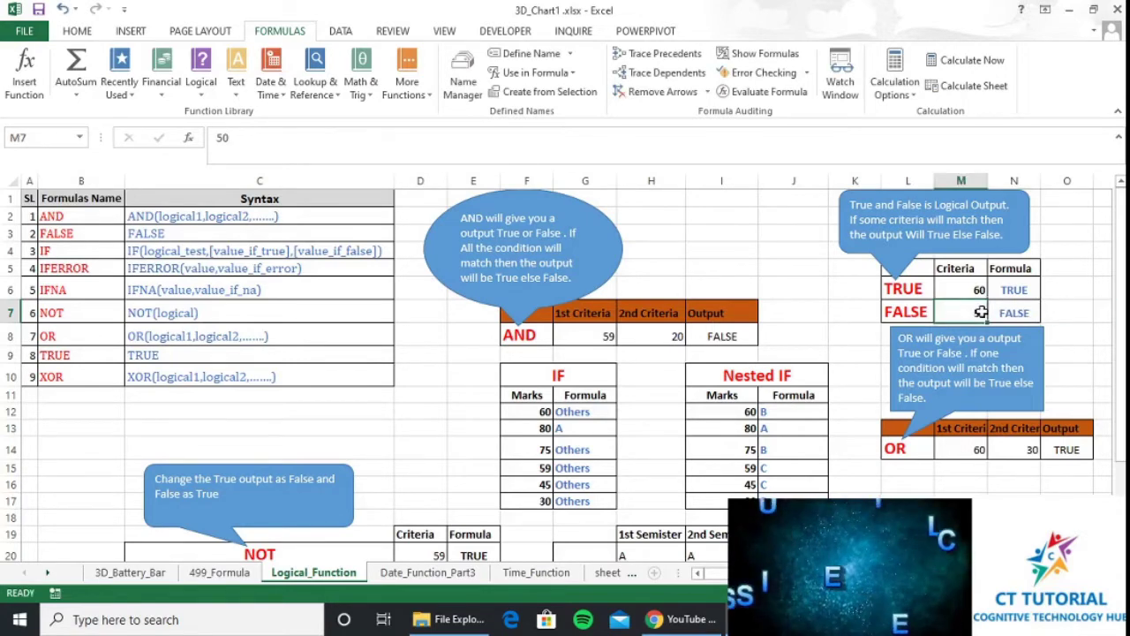
text(60)
key(Tab)
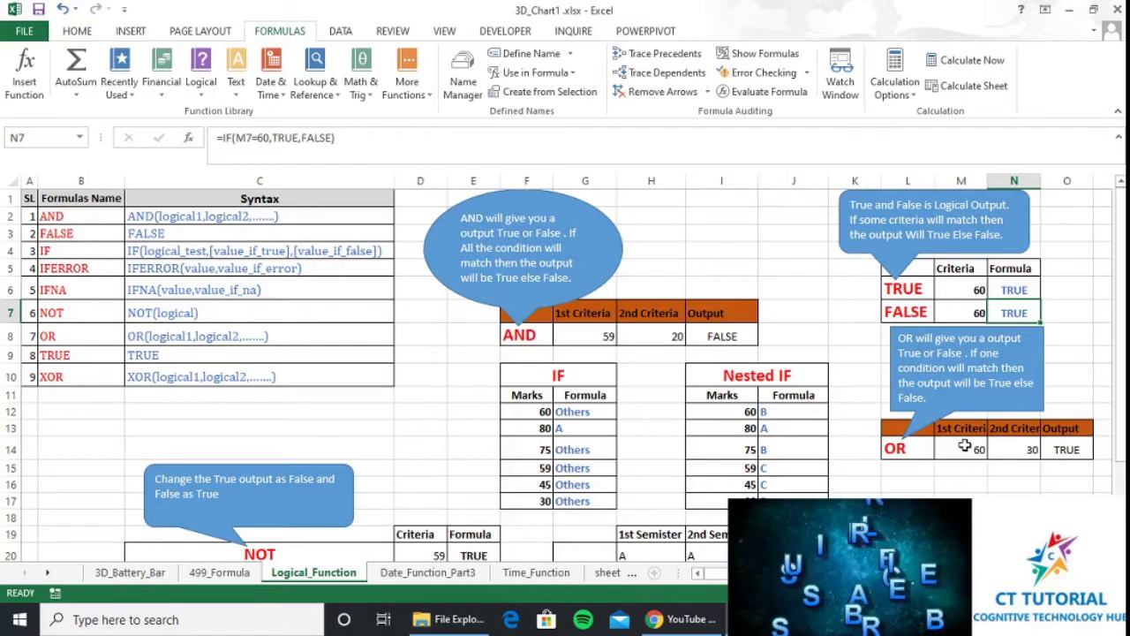
Replace the OR example's output formula in O14 with =OR(M14=60,N14=20)
key(Right)
key(Right)
key(Down)
key(Down)
key(Down)
key(Down)
key(Down)
key(Down)
key(Down)
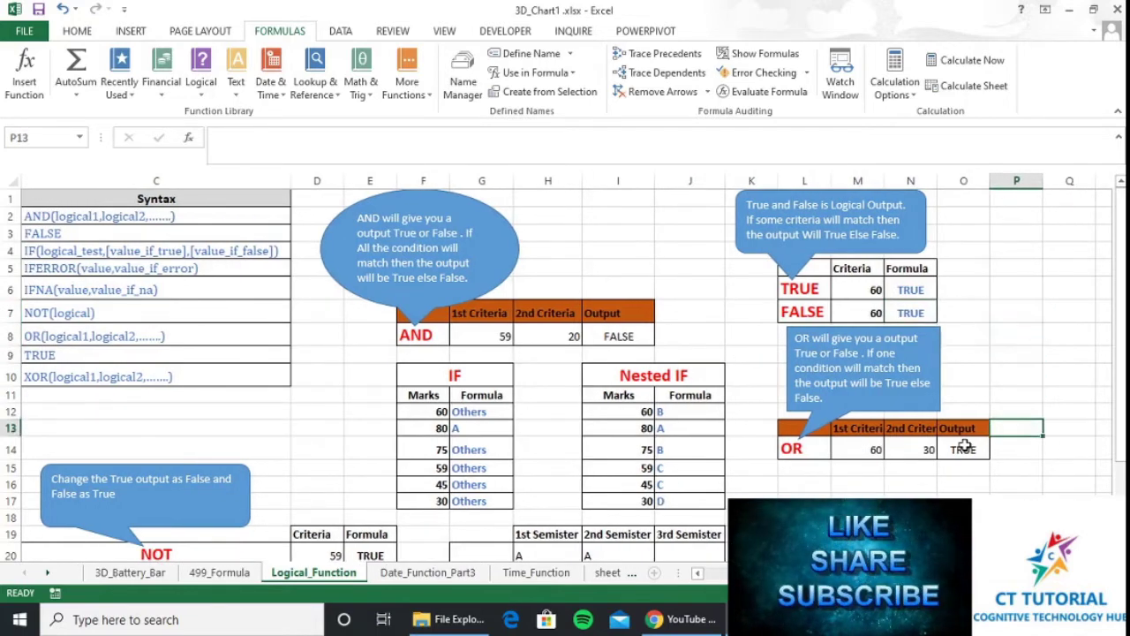
key(Left)
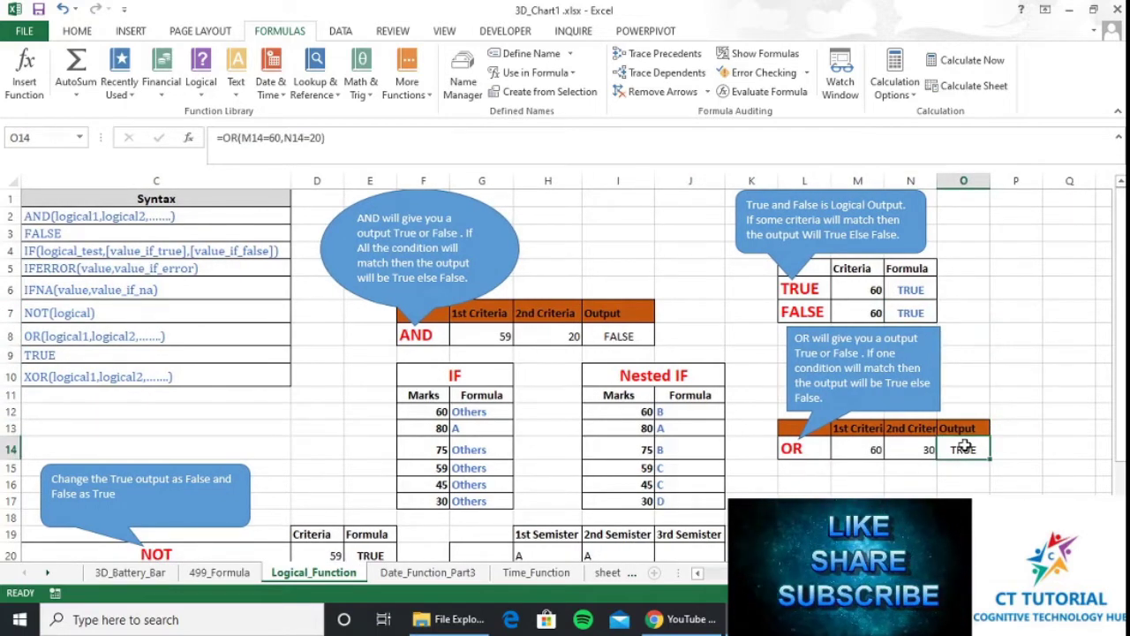
text(=)
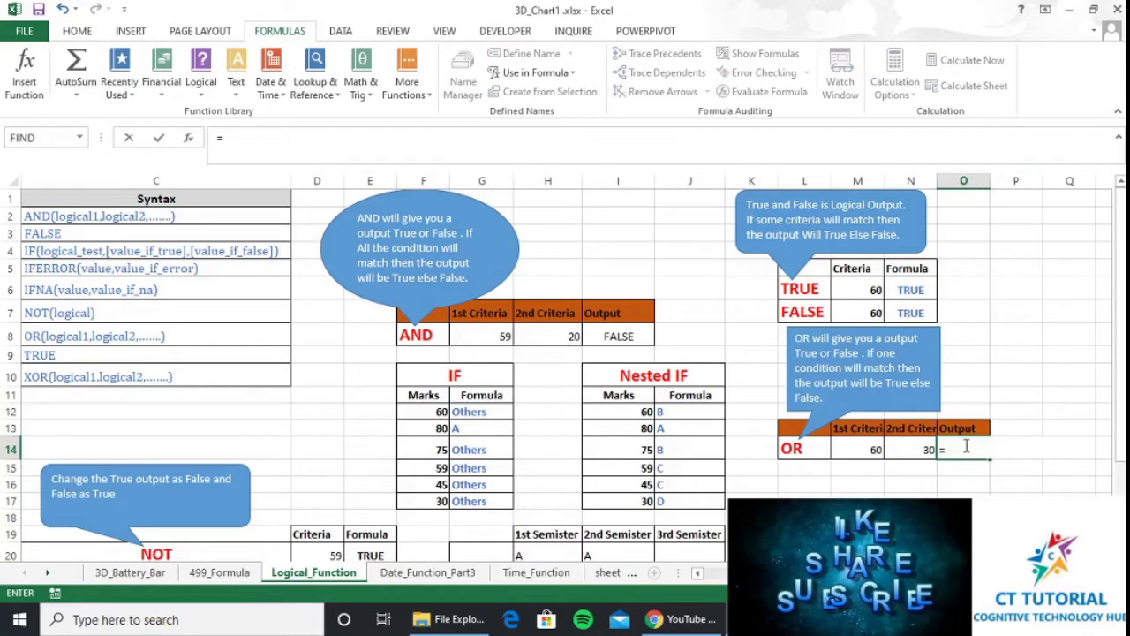
text(or)
key(Tab)
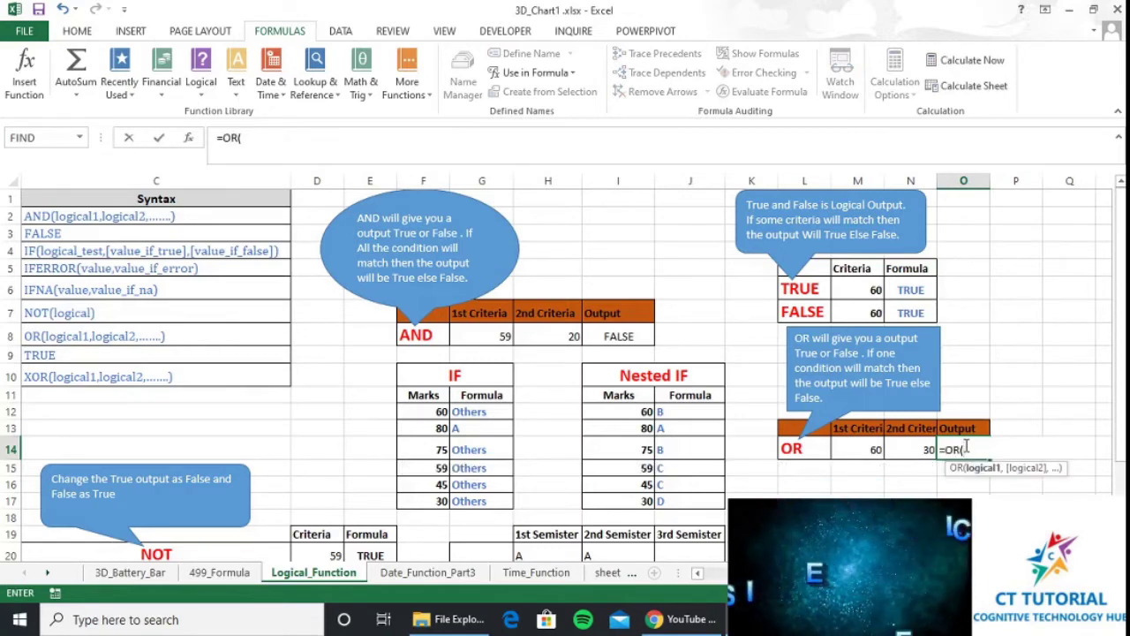
key(Left)
key(Left)
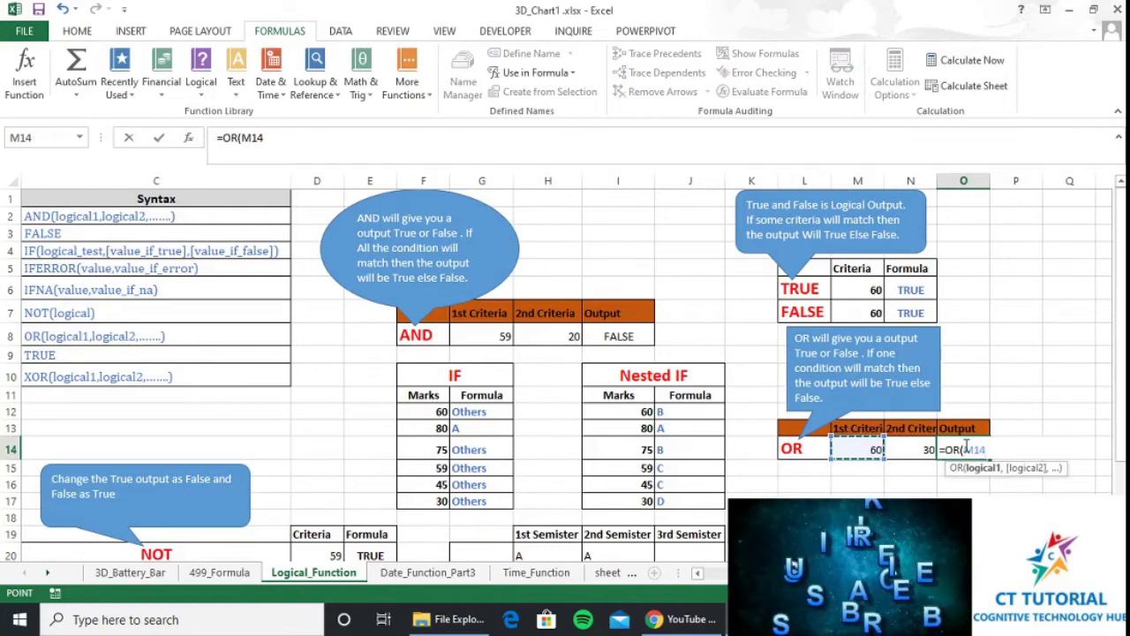
text(=)
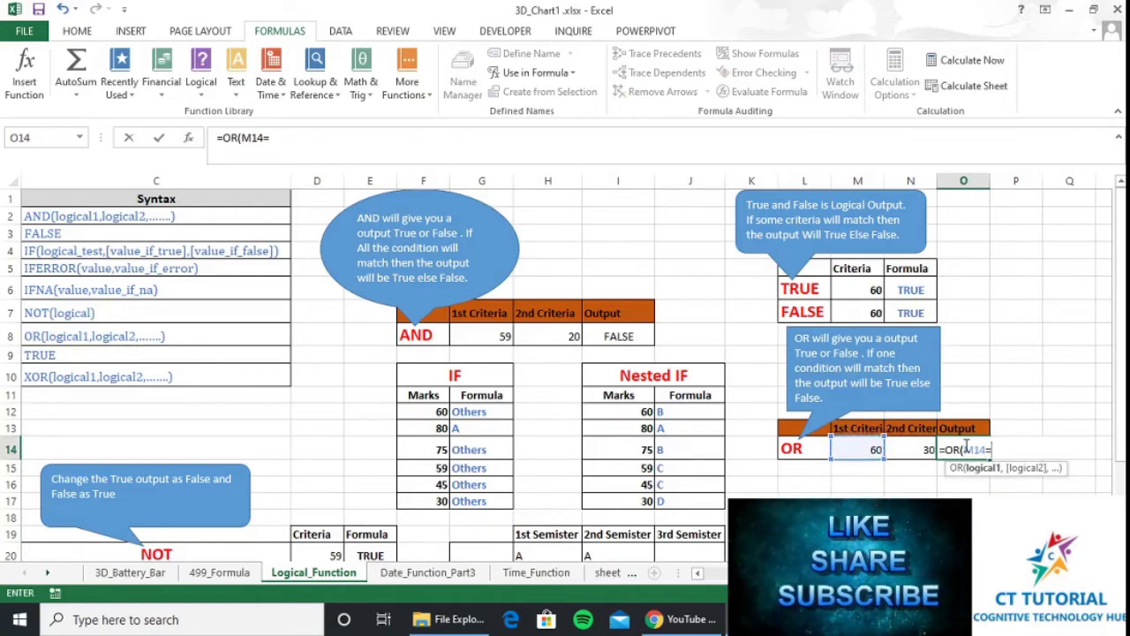
text(60)
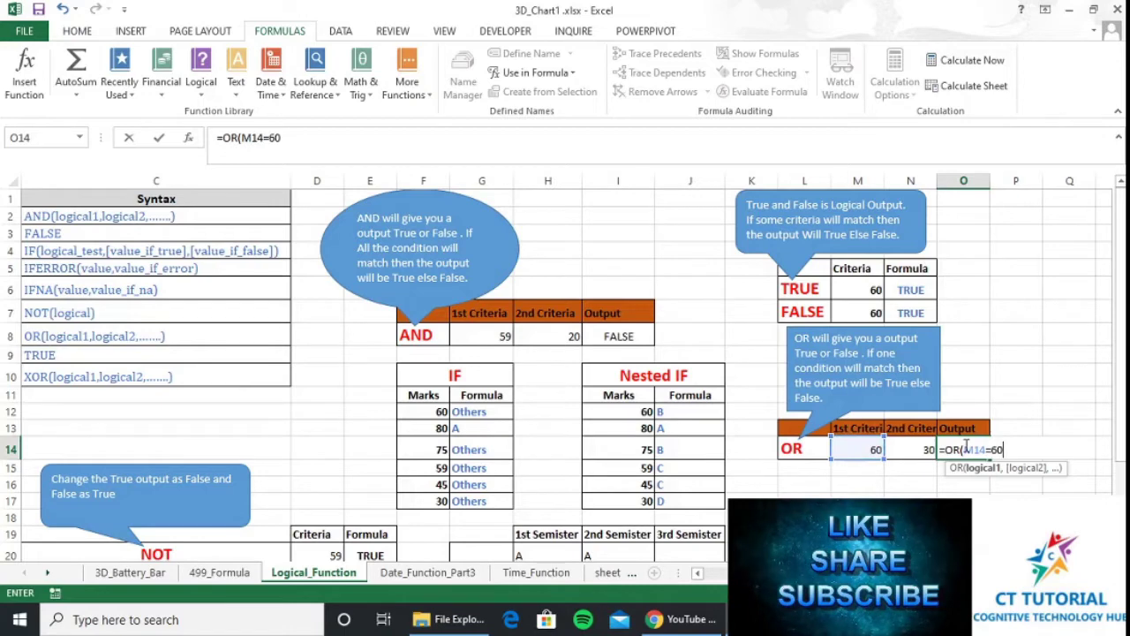
text(,)
key(Left)
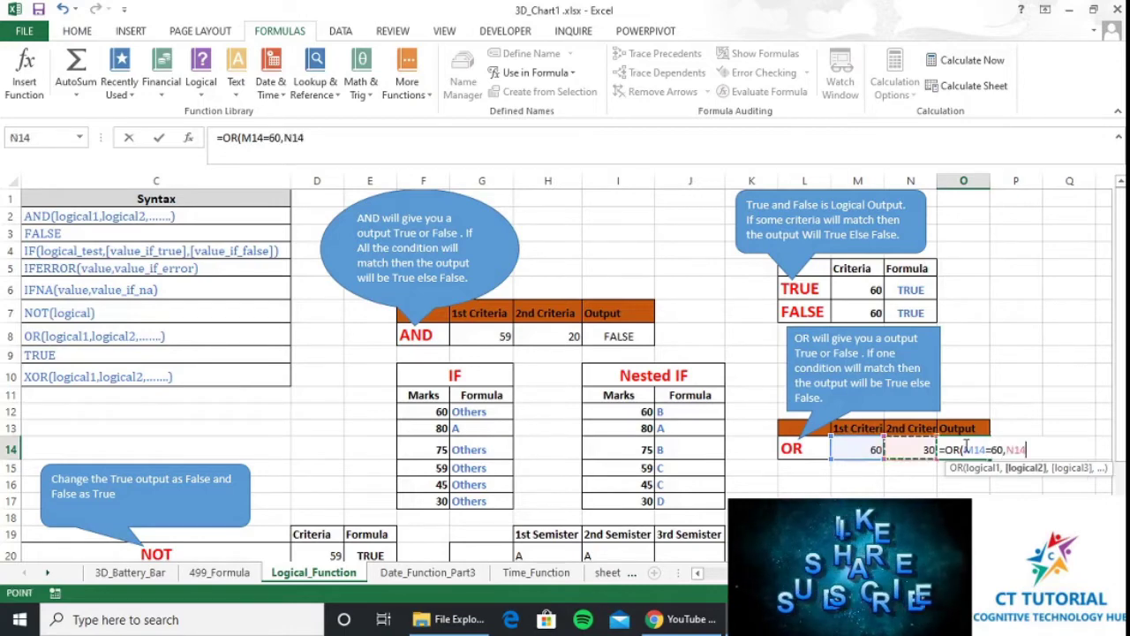
text(=)
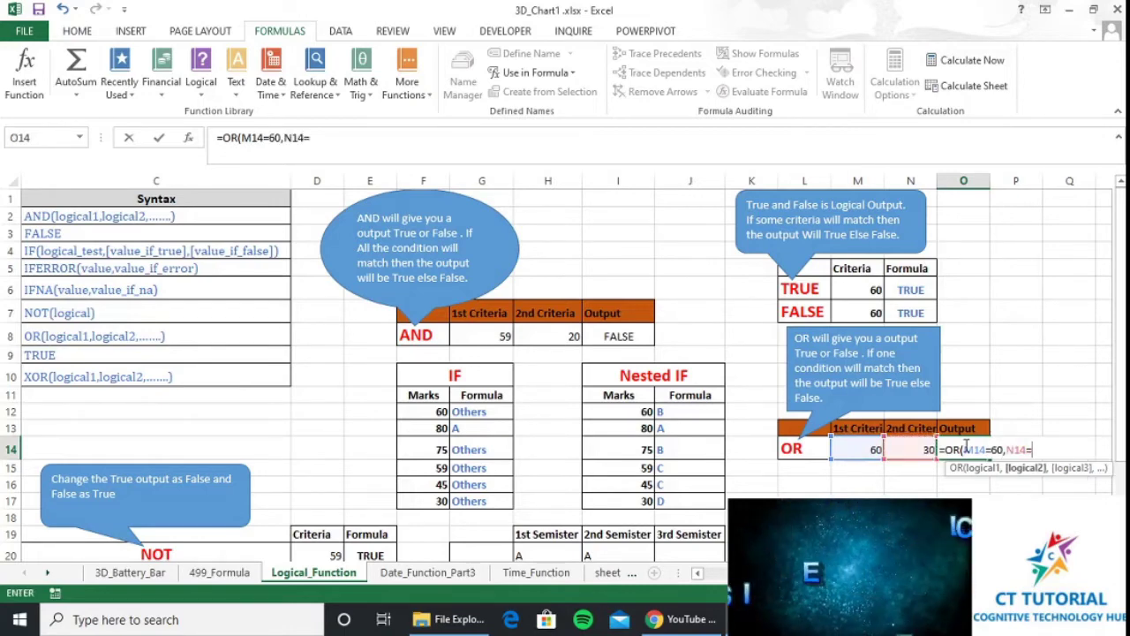
text(20)
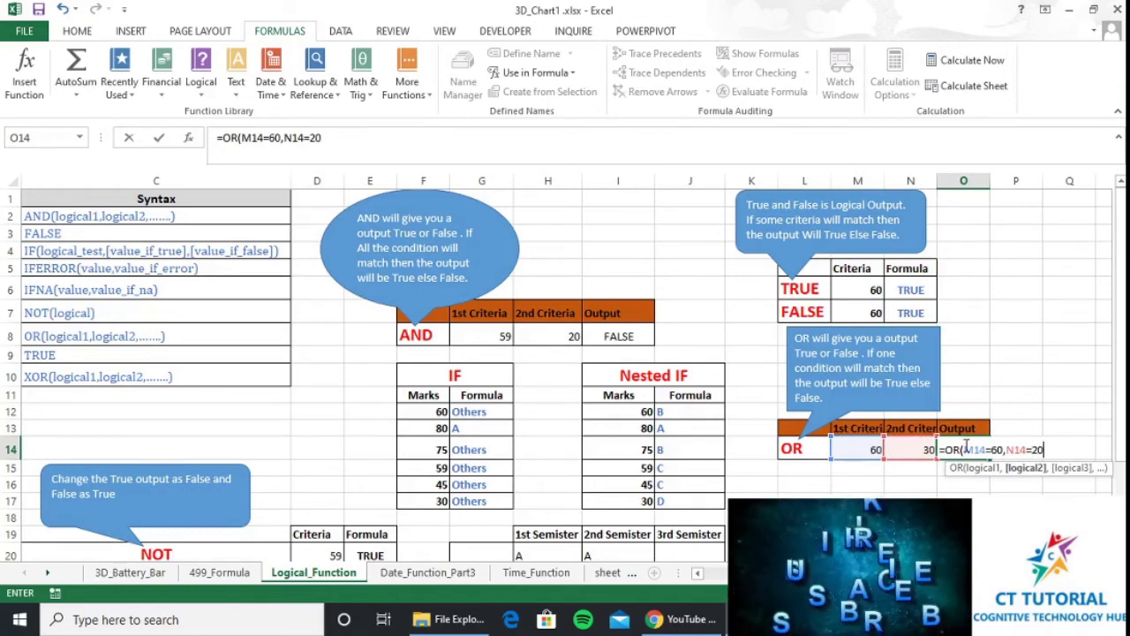
text())
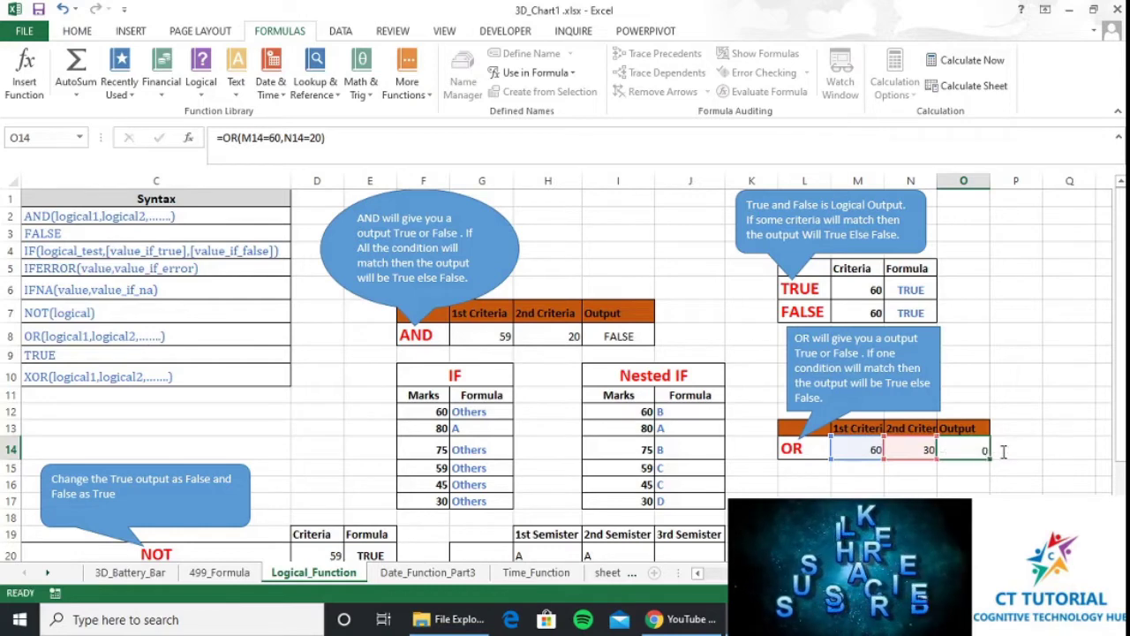
key(ctrl+Return)
Test the OR formula by setting its 1st criteria in M14 to 59
key(Left)
key(Left)
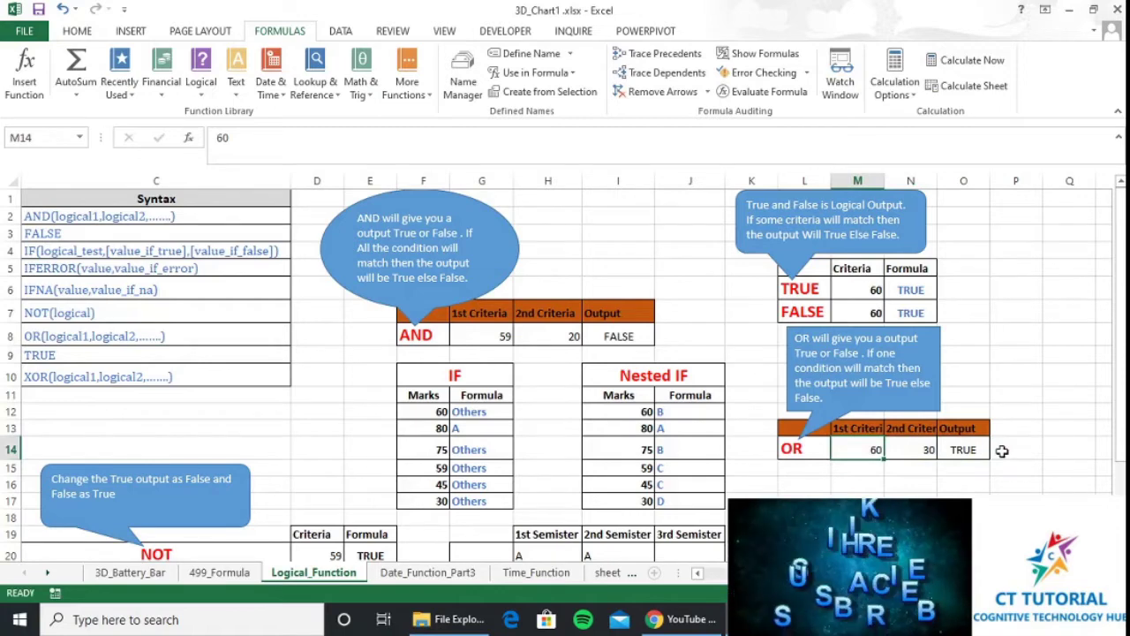
text(59)
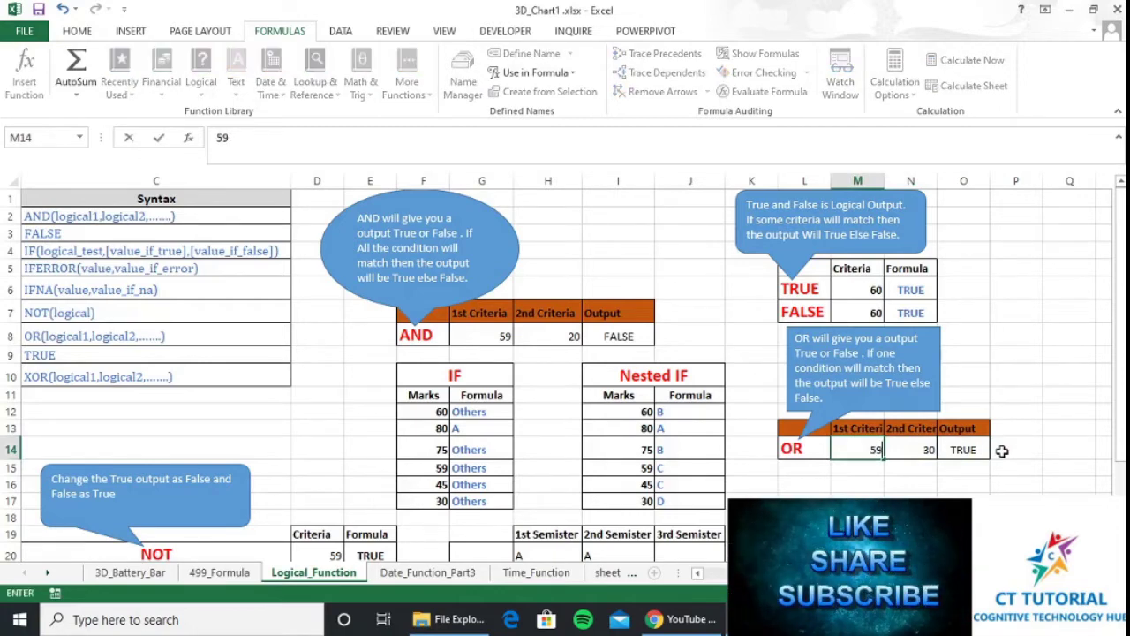
key(Return)
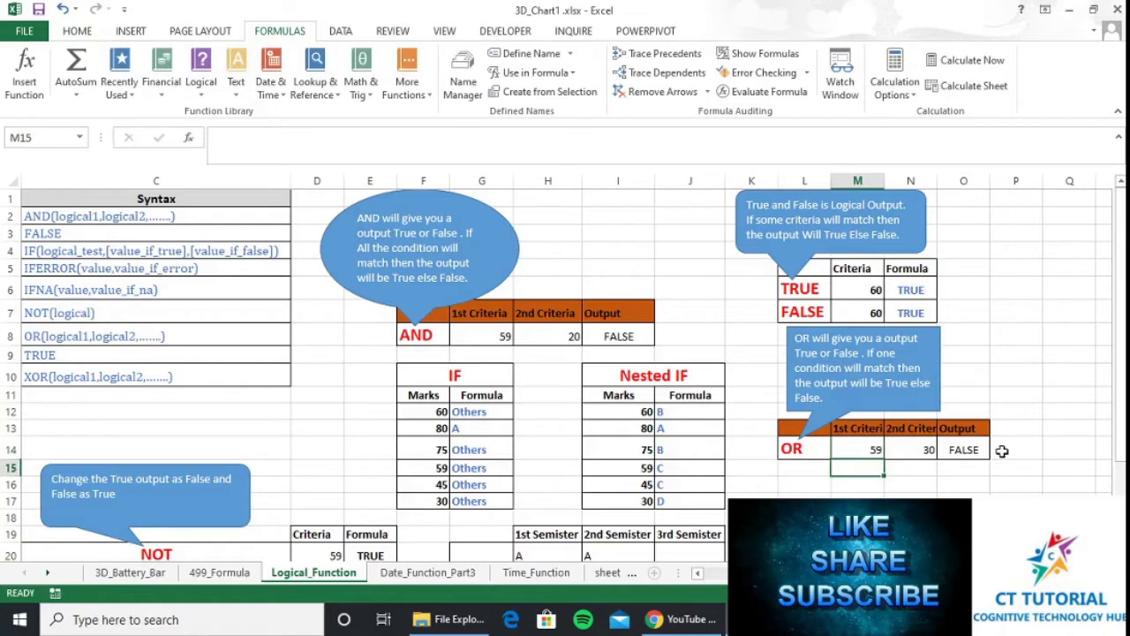
Set the OR example's 2nd criteria in N14 to 20, and check it against the formula in O14
key(Up)
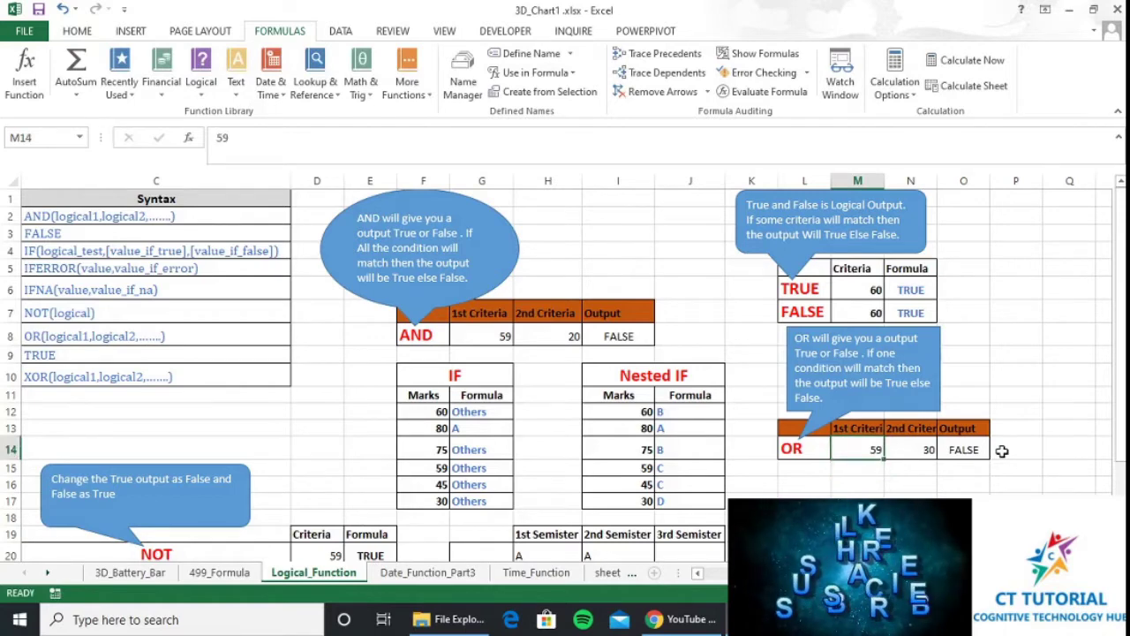
key(Right)
text(20)
key(Return)
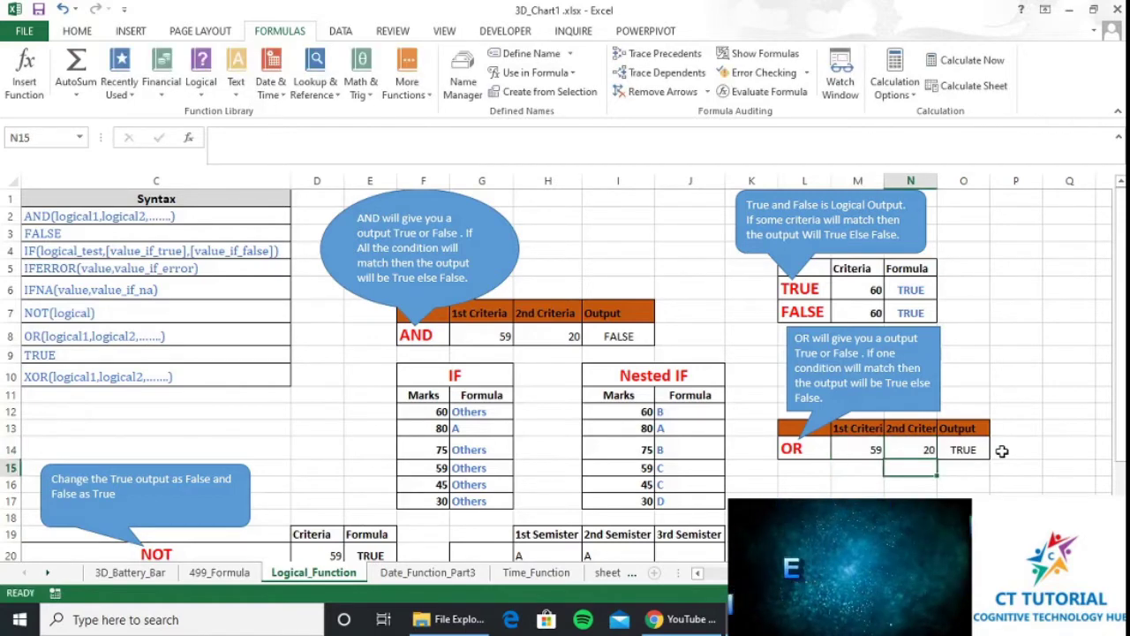
key(Up)
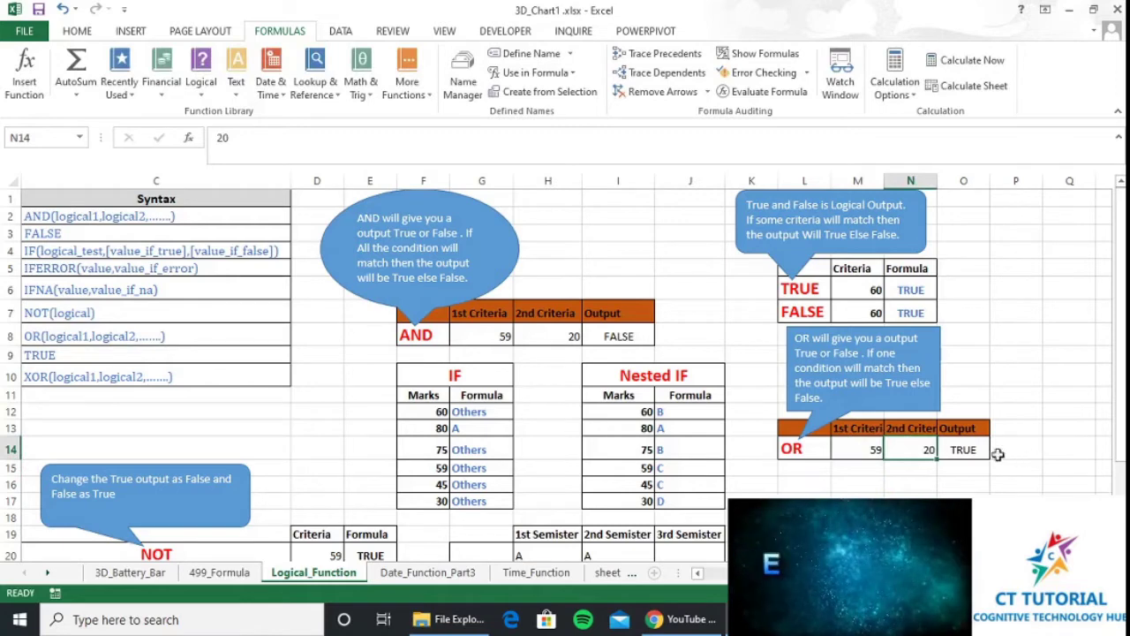
click(979, 451)
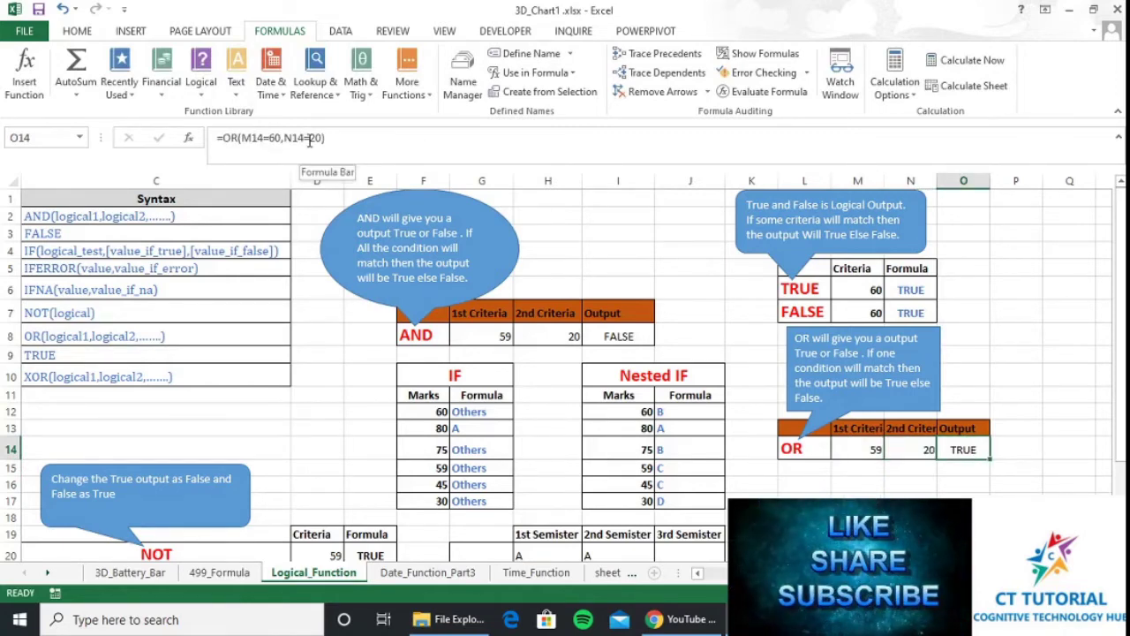
click(920, 448)
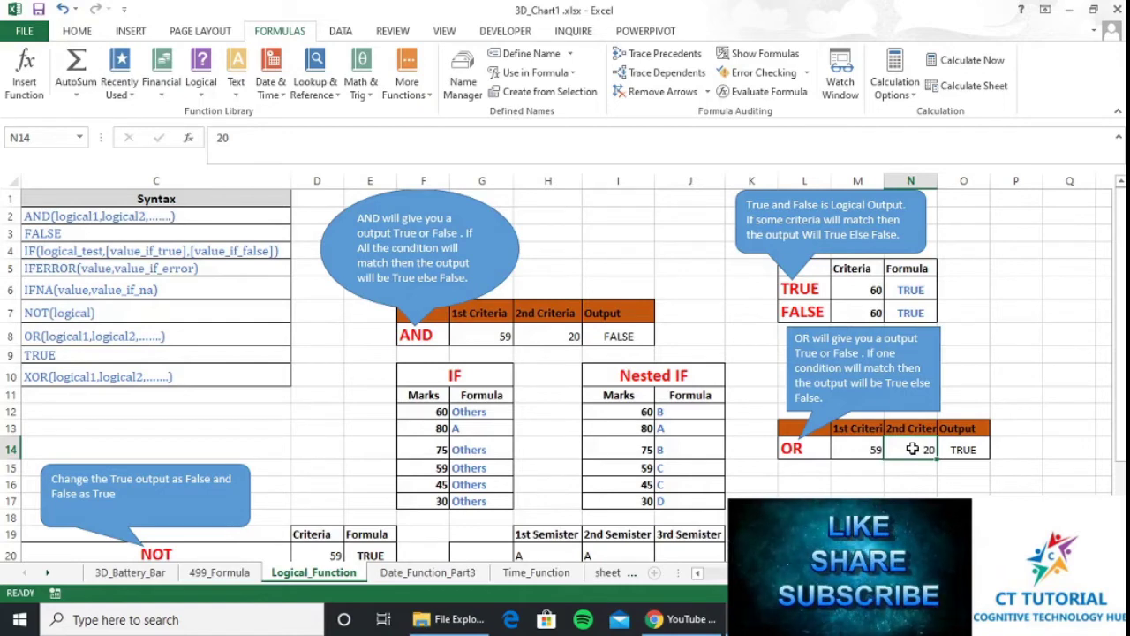
Start re-entering the IF example's formula in G12 as an IF function whose logical test refers to the marks in F12
click(471, 374)
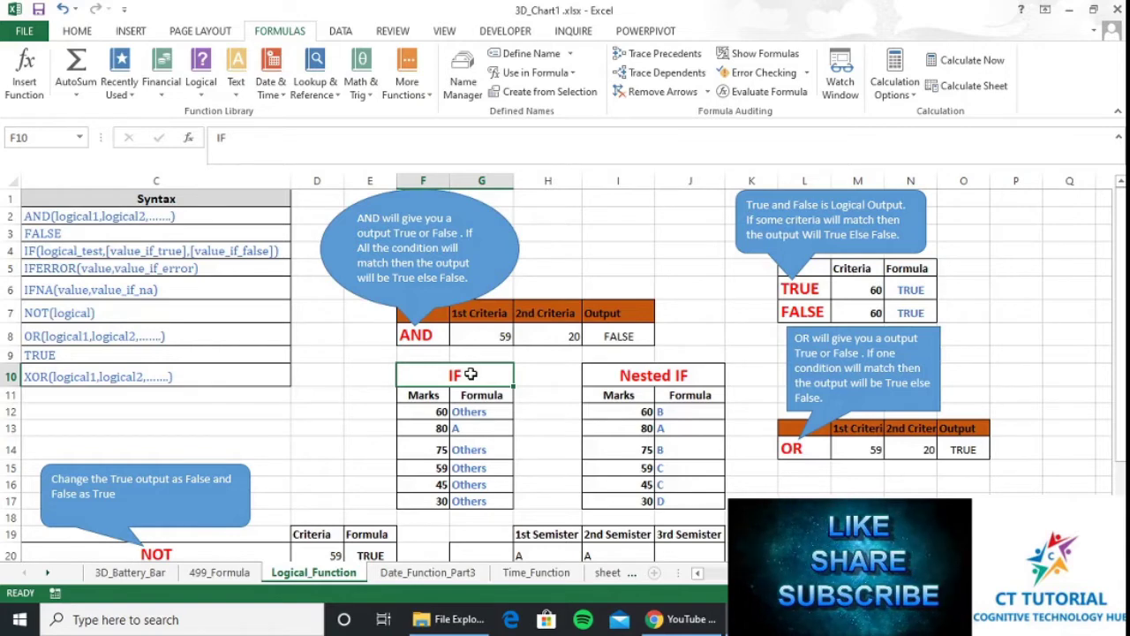
key(Down)
key(Down)
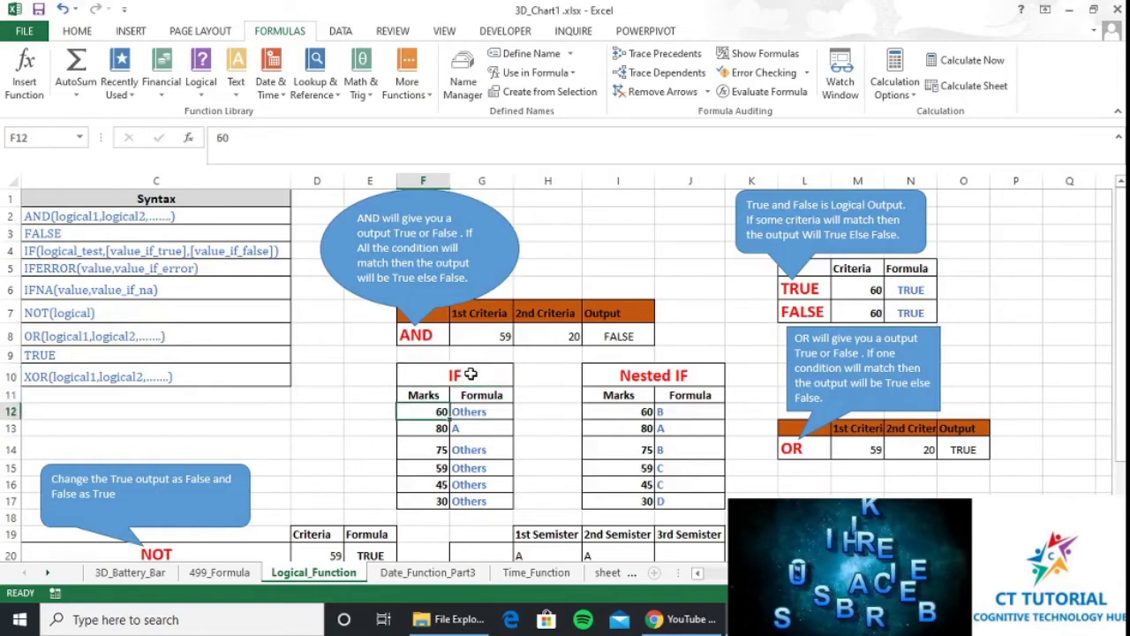
key(Right)
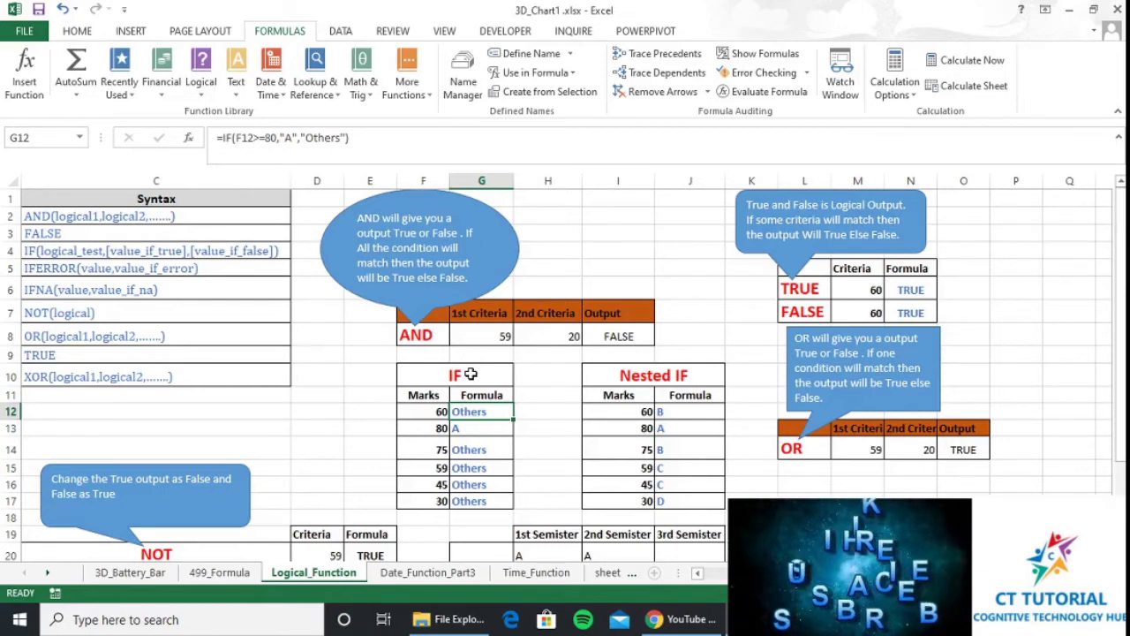
text(=)
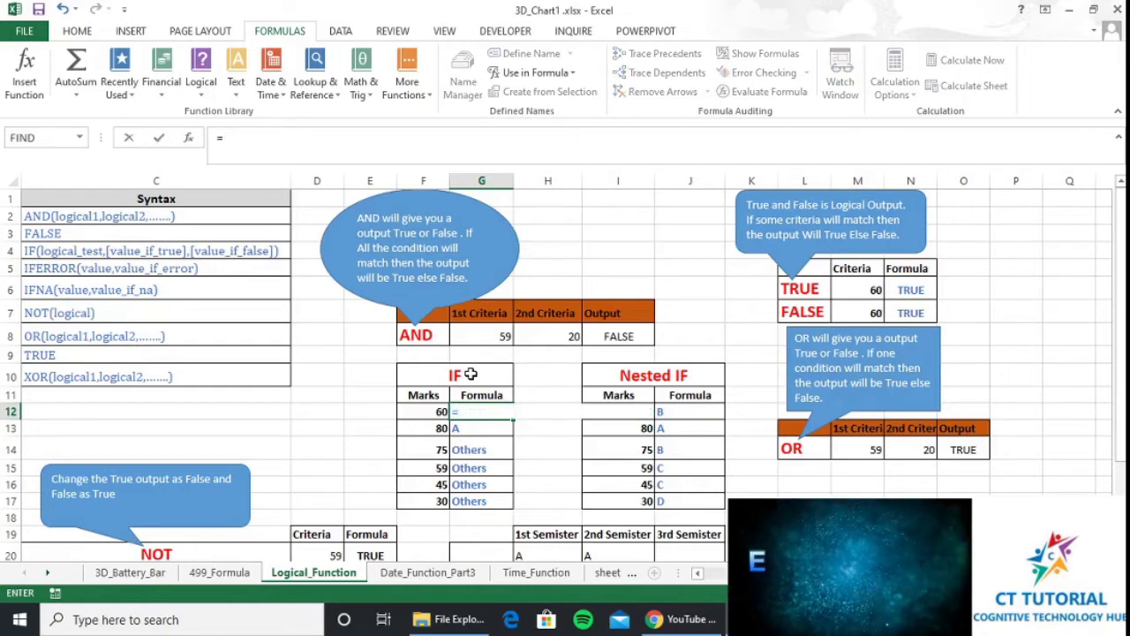
text(if()
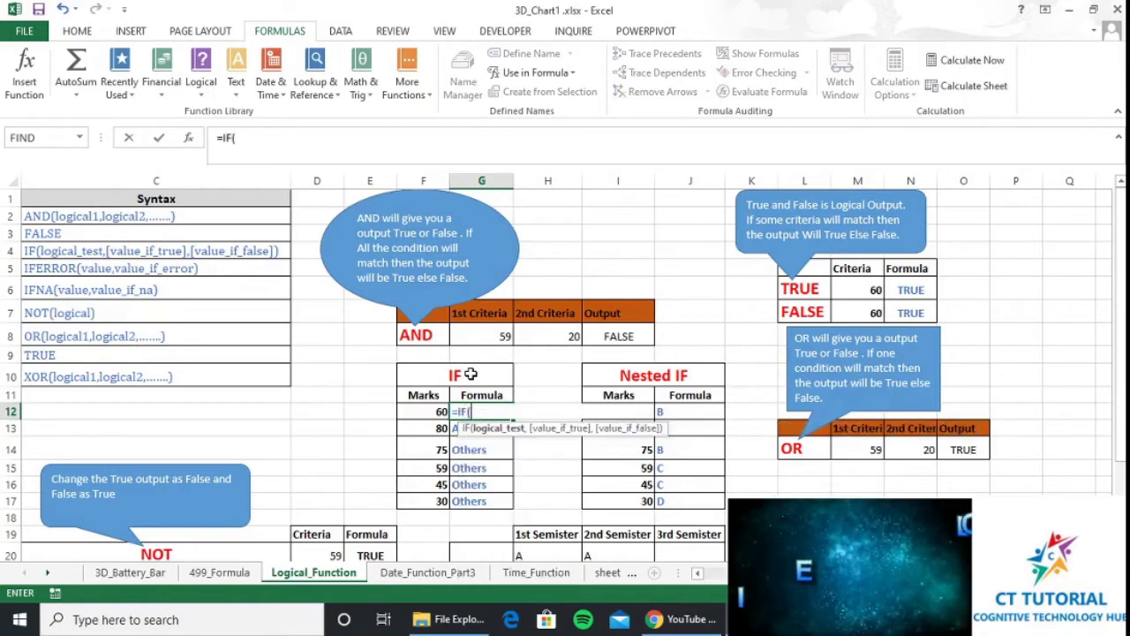
key(Left)
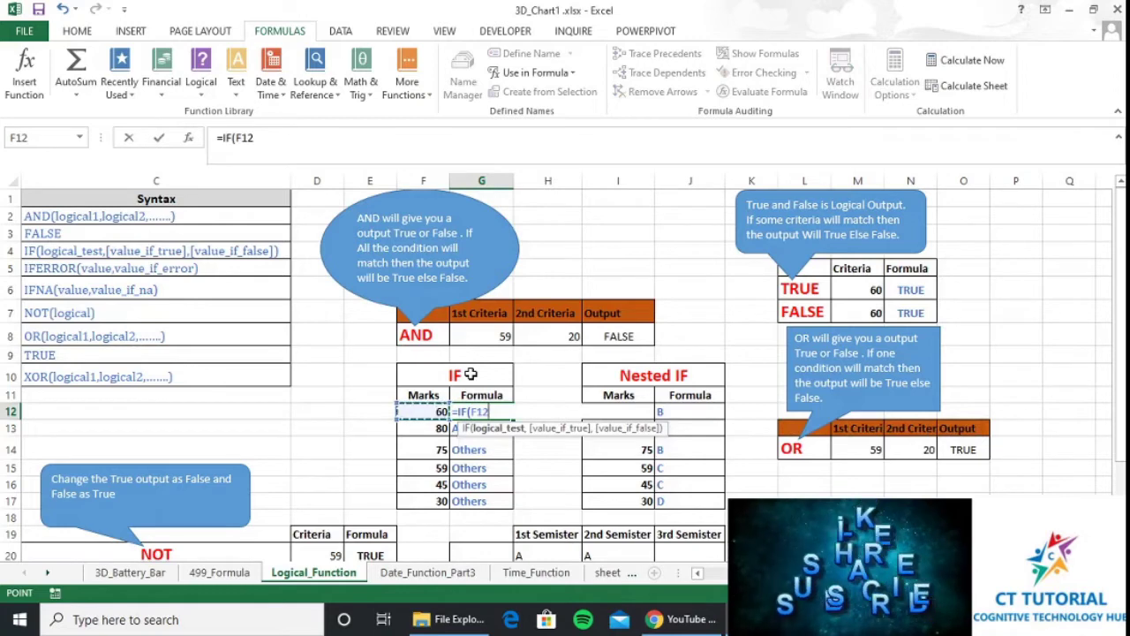
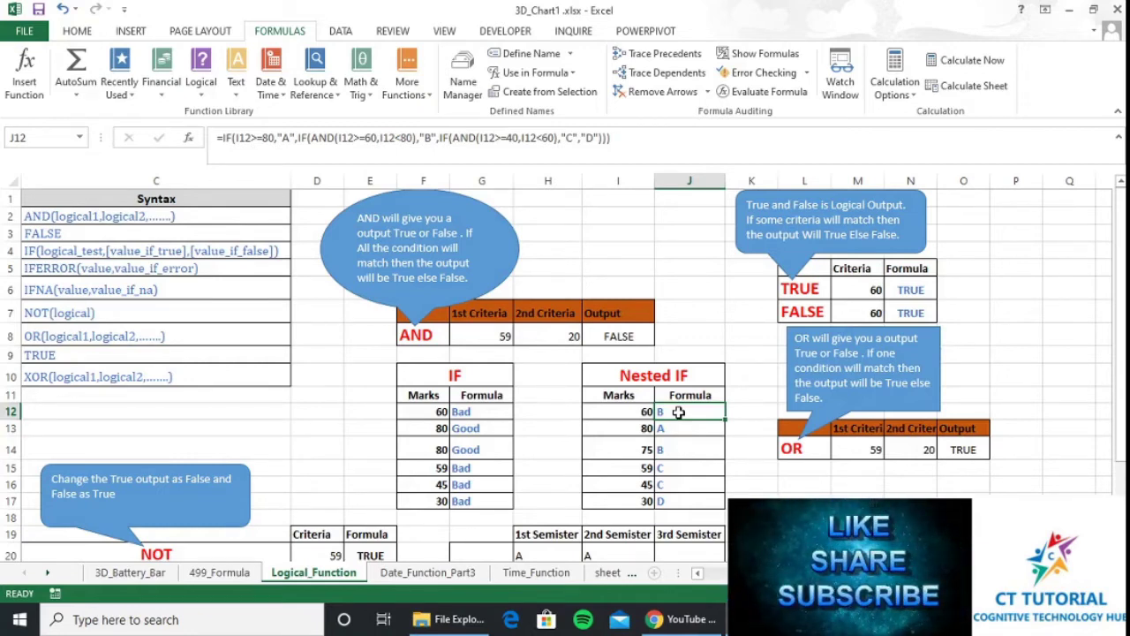
Start re-entering the Nested IF formula in J12 with an IF that tests I12>=80 and returns "A" when true
text(=if)
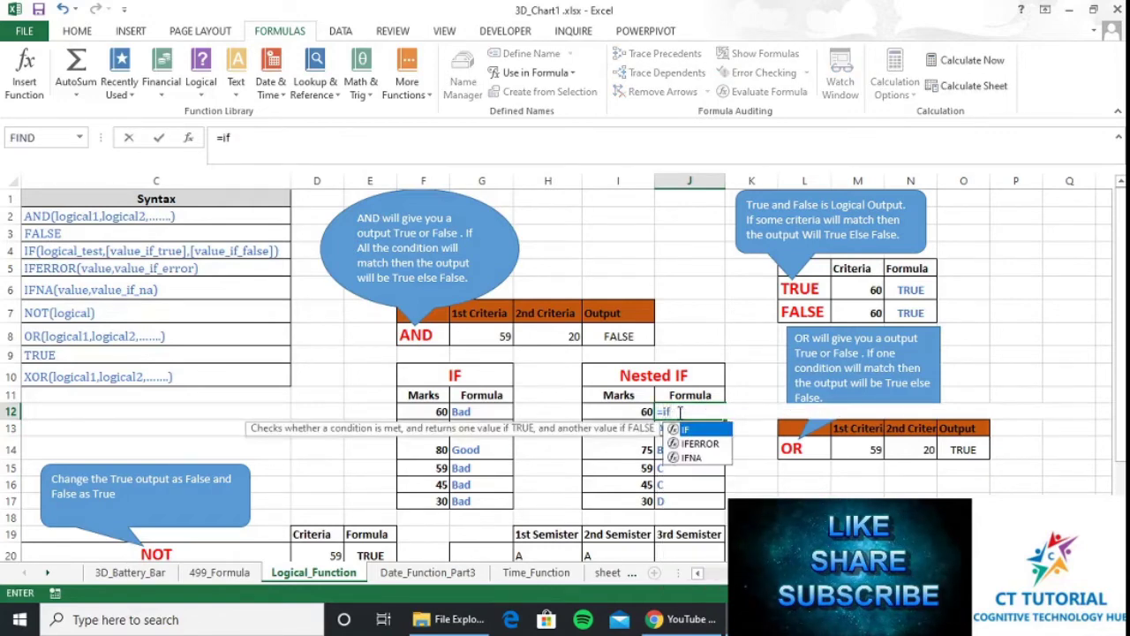
key(Tab)
key(Left)
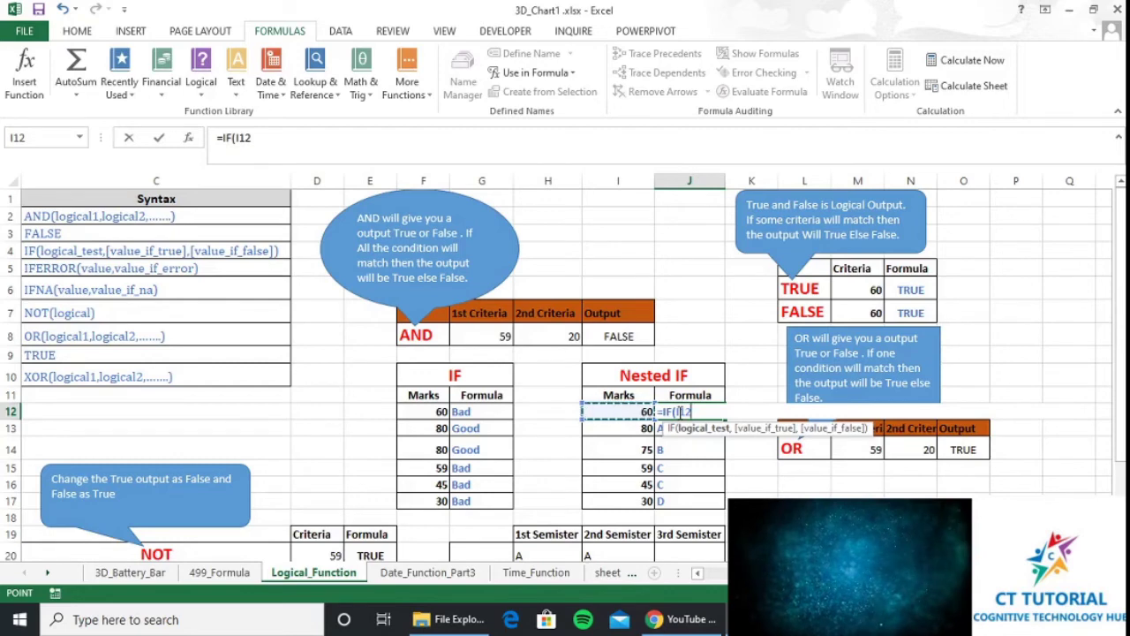
text(=)
key(BackSpace)
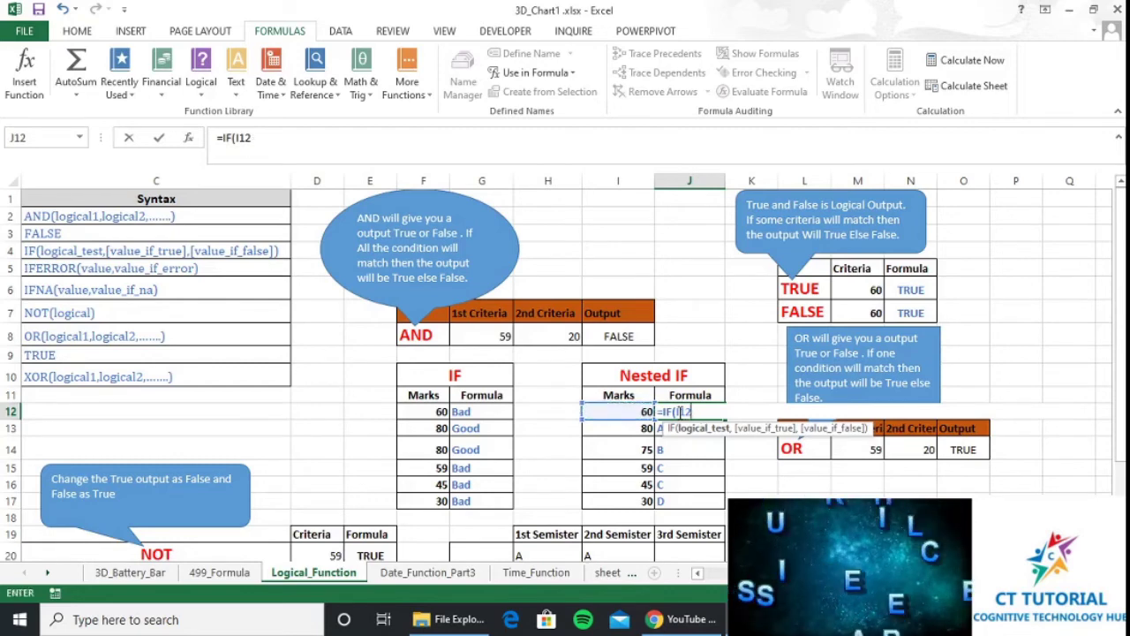
text(>=)
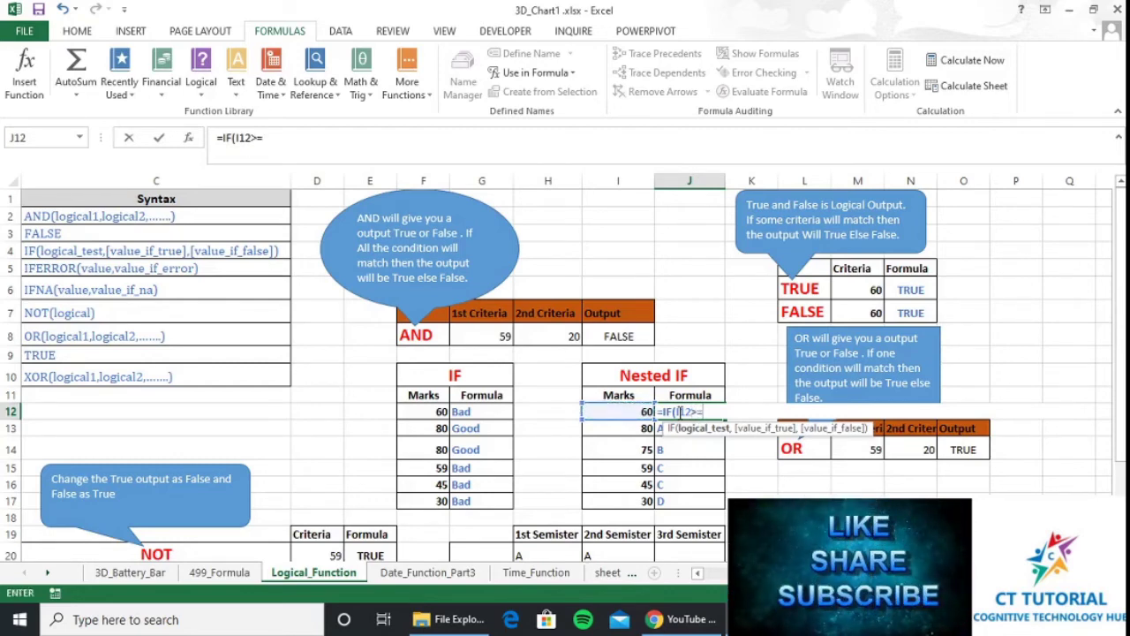
text(80)
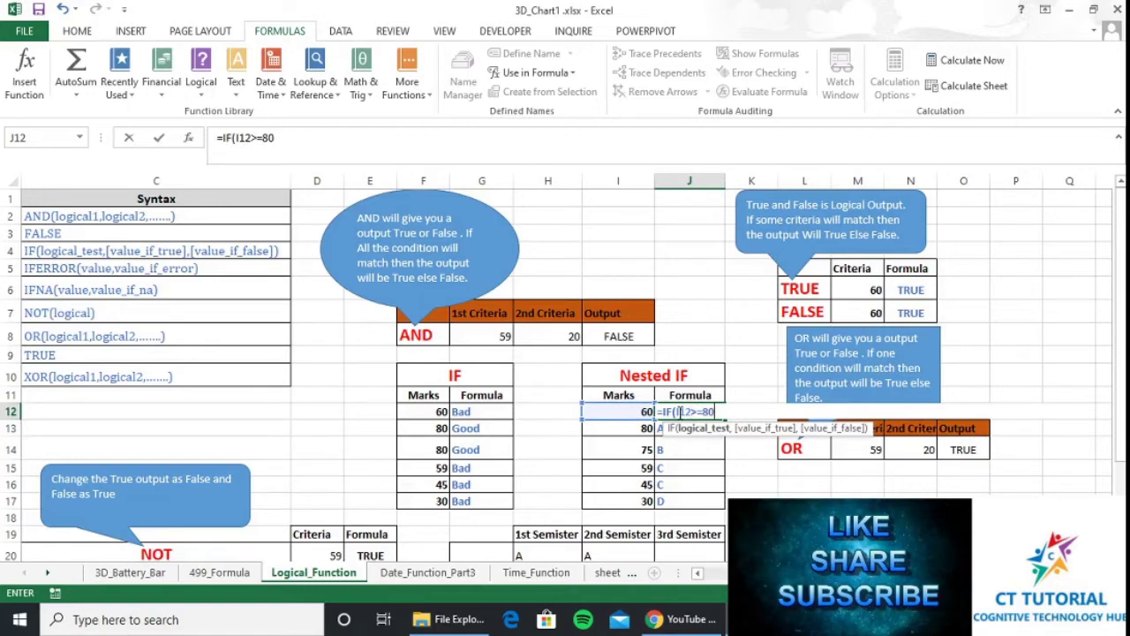
text(,)
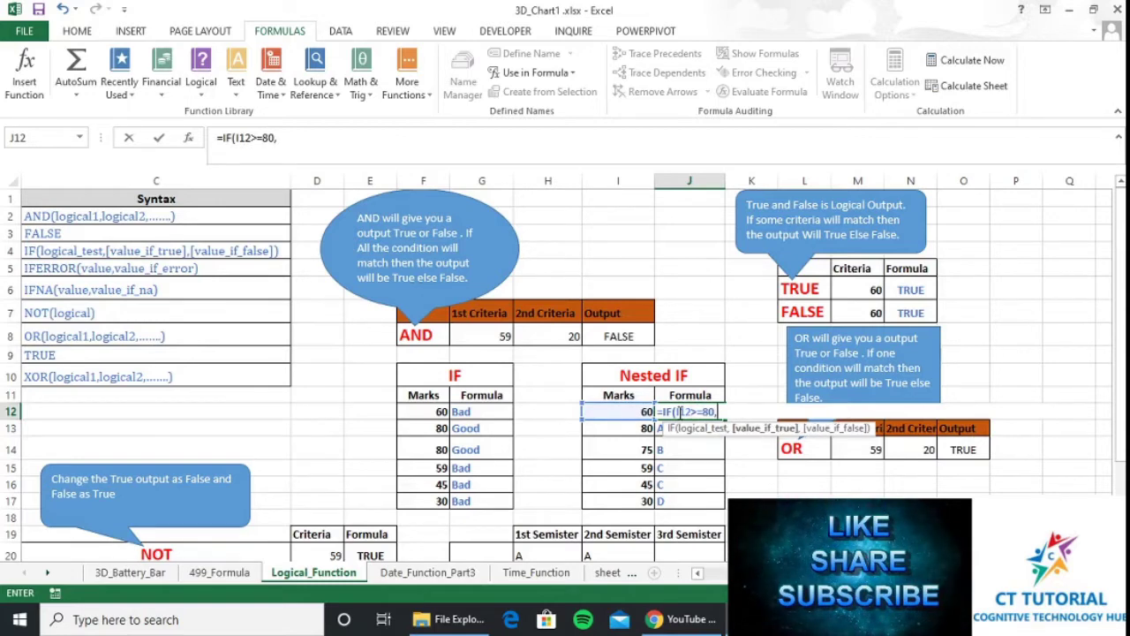
text("A)
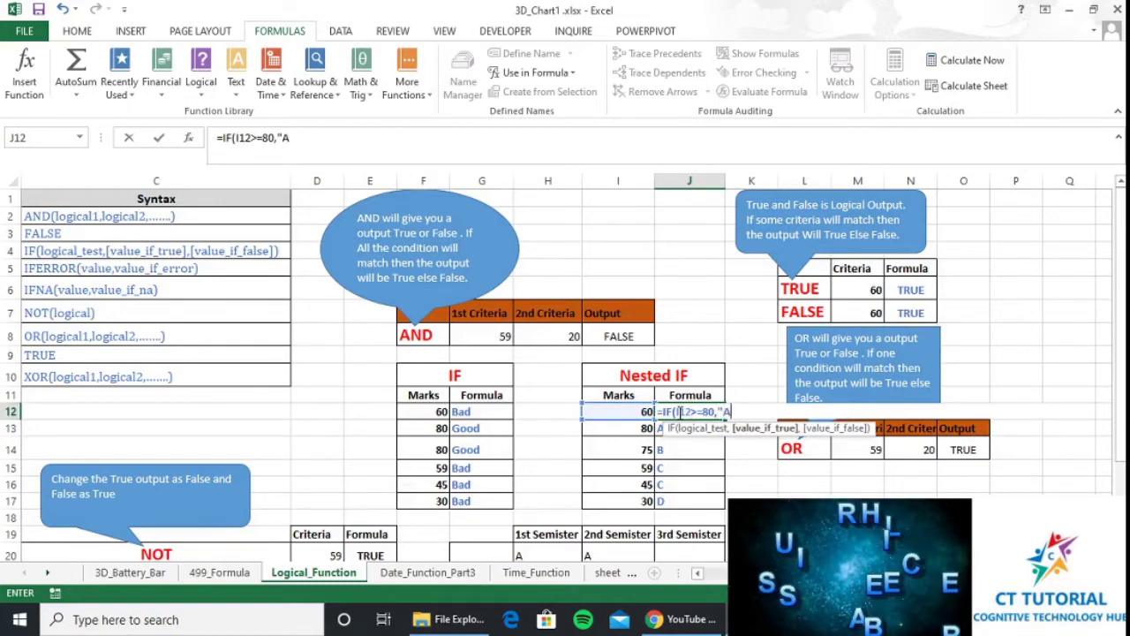
text(")
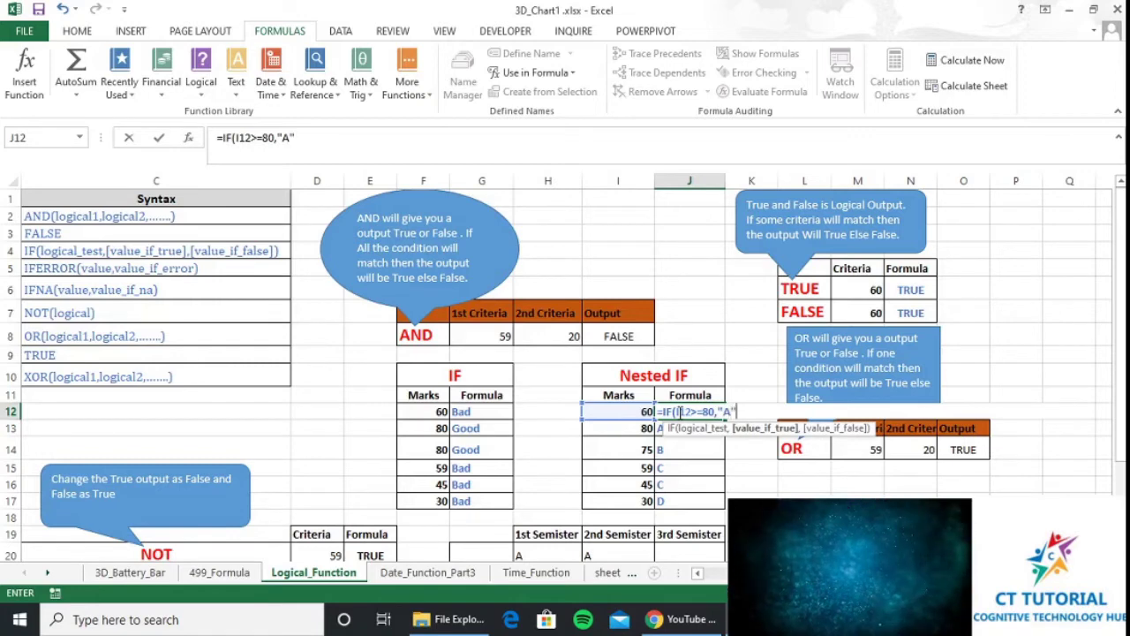
Nest a second IF as the value-if-false argument in J12, with the logical test I12>=60
text(,if)
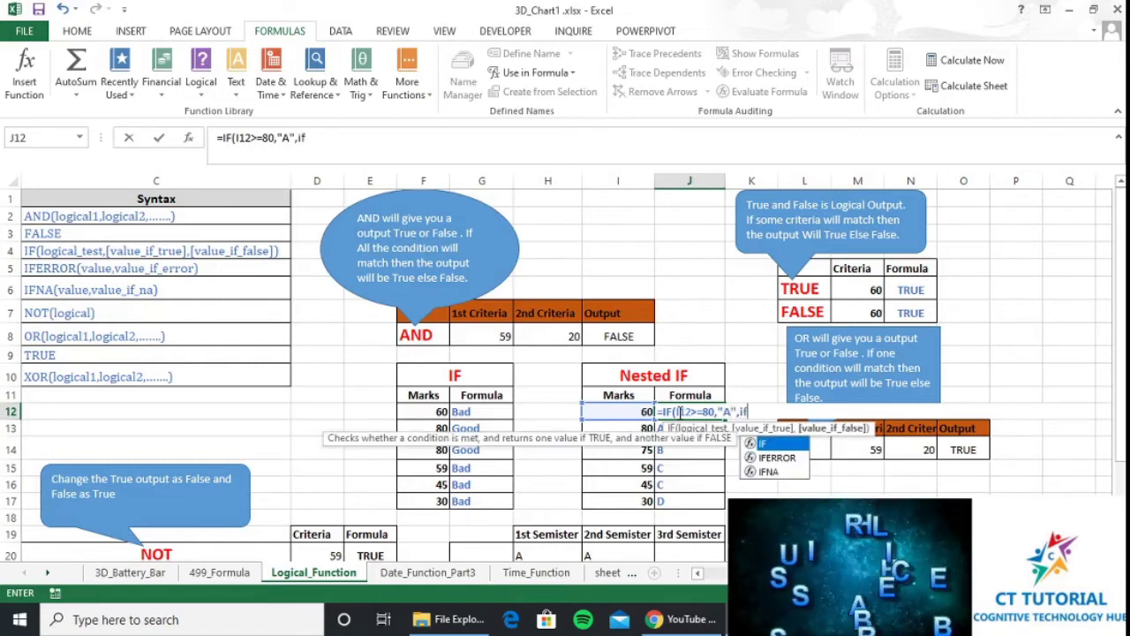
key(Tab)
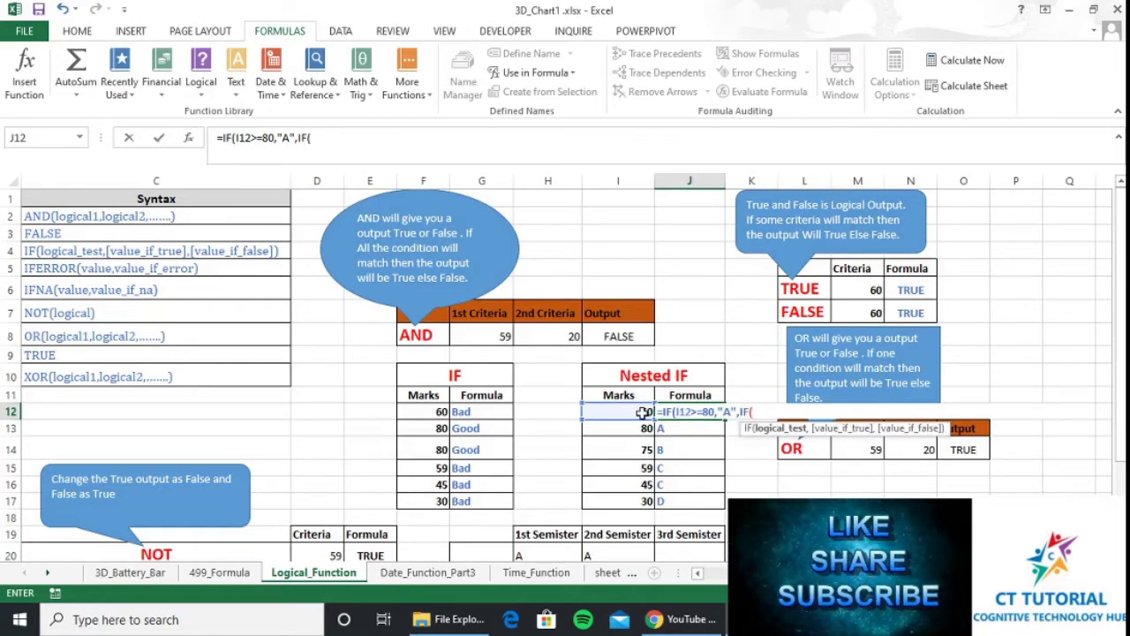
click(643, 412)
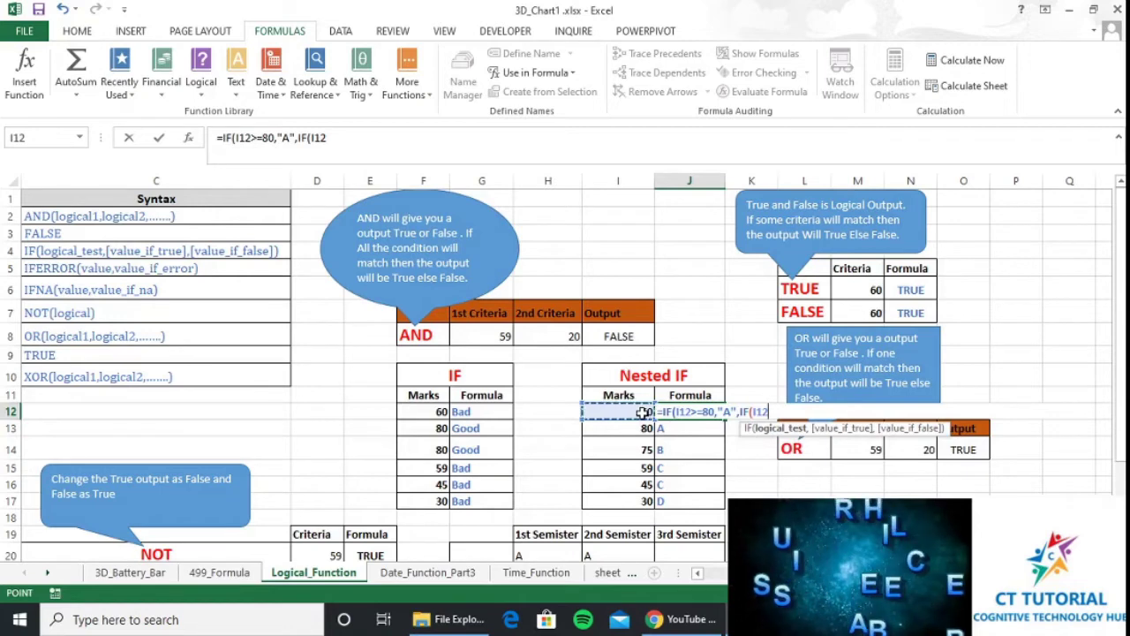
text(>)
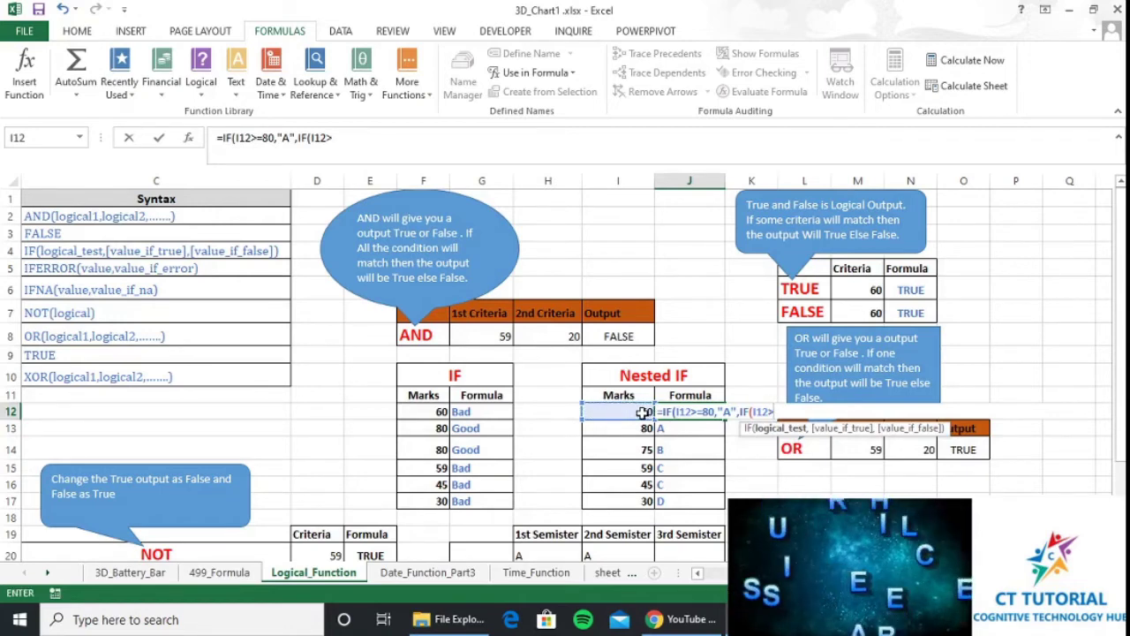
text(=60)
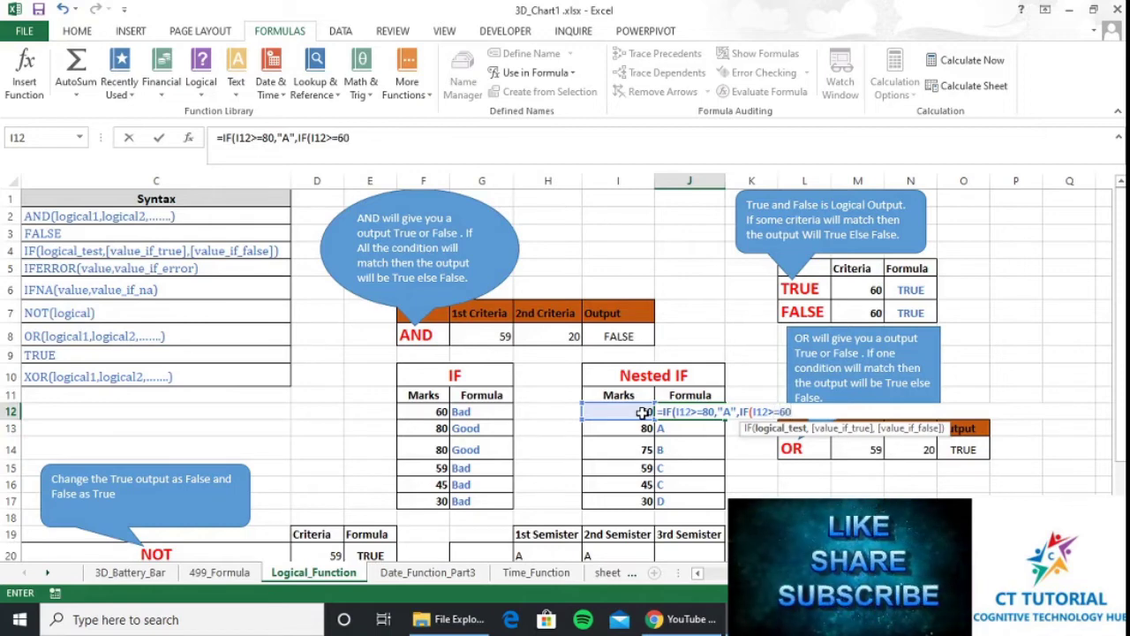
Insert an AND function with its opening parenthesis before the I12>=60 test in the second IF
key(F2)
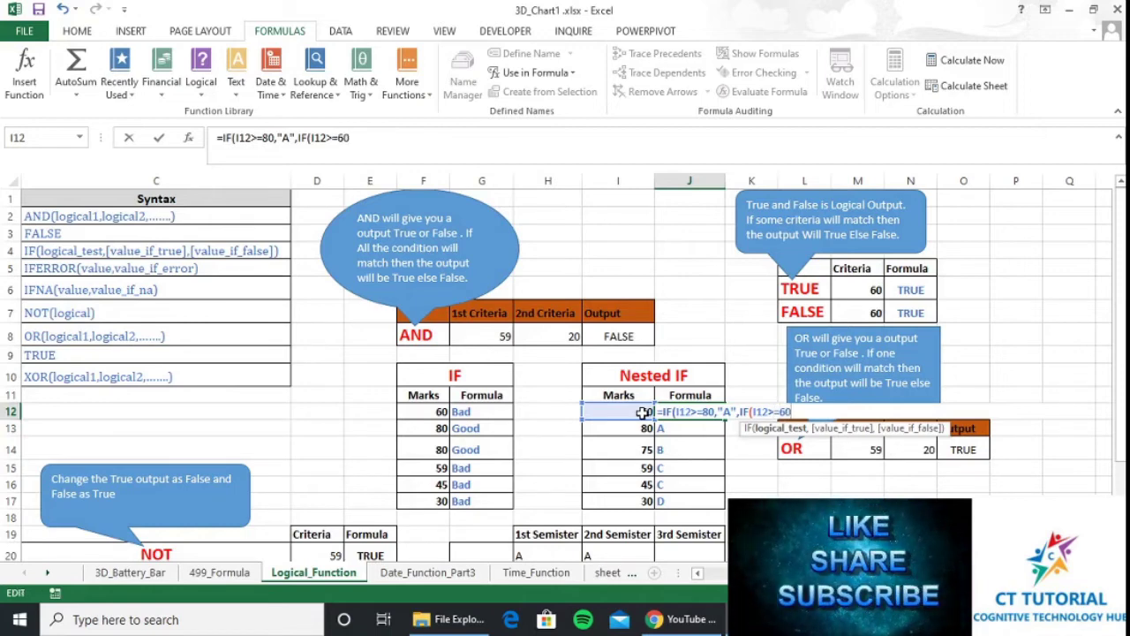
key(Left)
key(Left)
key(Left)
key(Left)
key(Left)
key(Left)
key(Left)
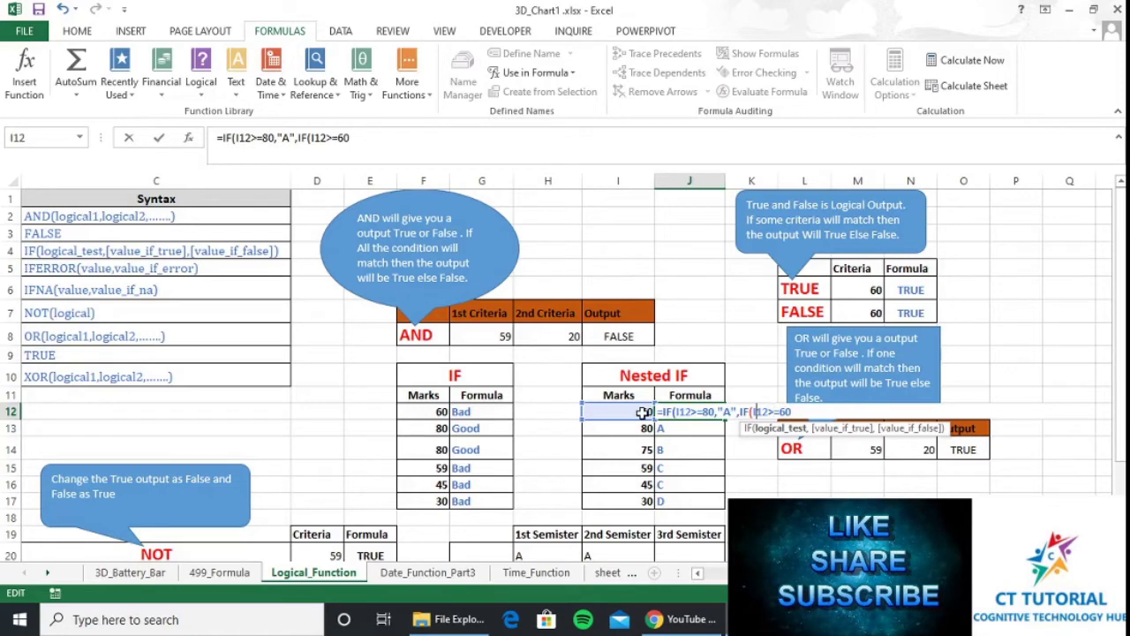
text(AND()
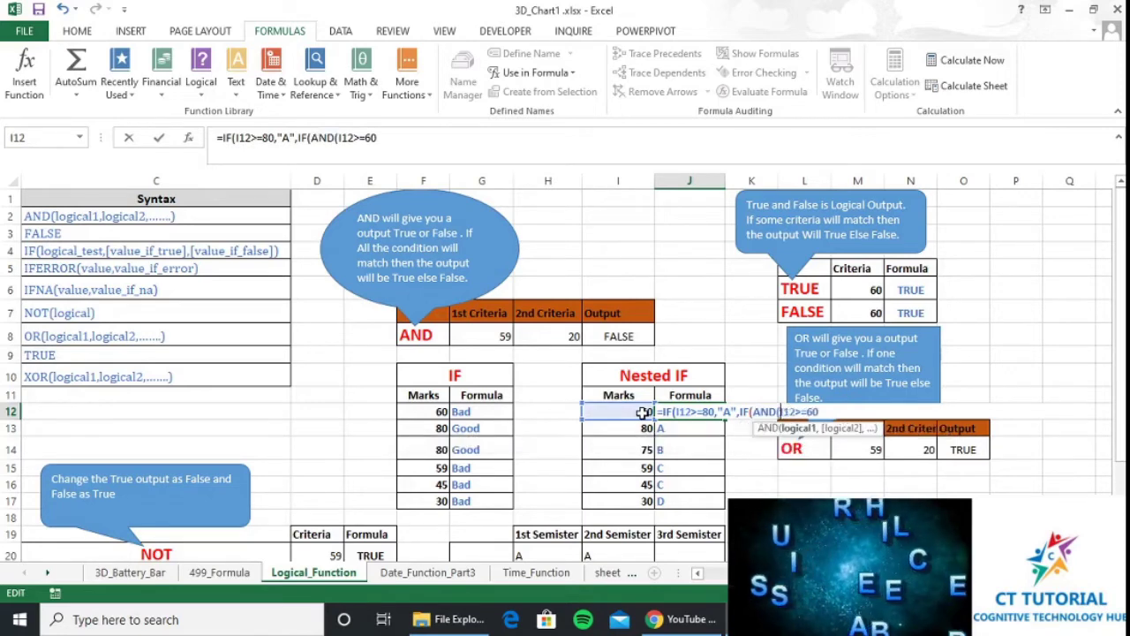
Complete the AND test with the second condition I12<80 and make the second IF return "B" when true
key(Right)
key(Right)
key(Right)
key(Right)
key(Right)
key(Right)
key(Right)
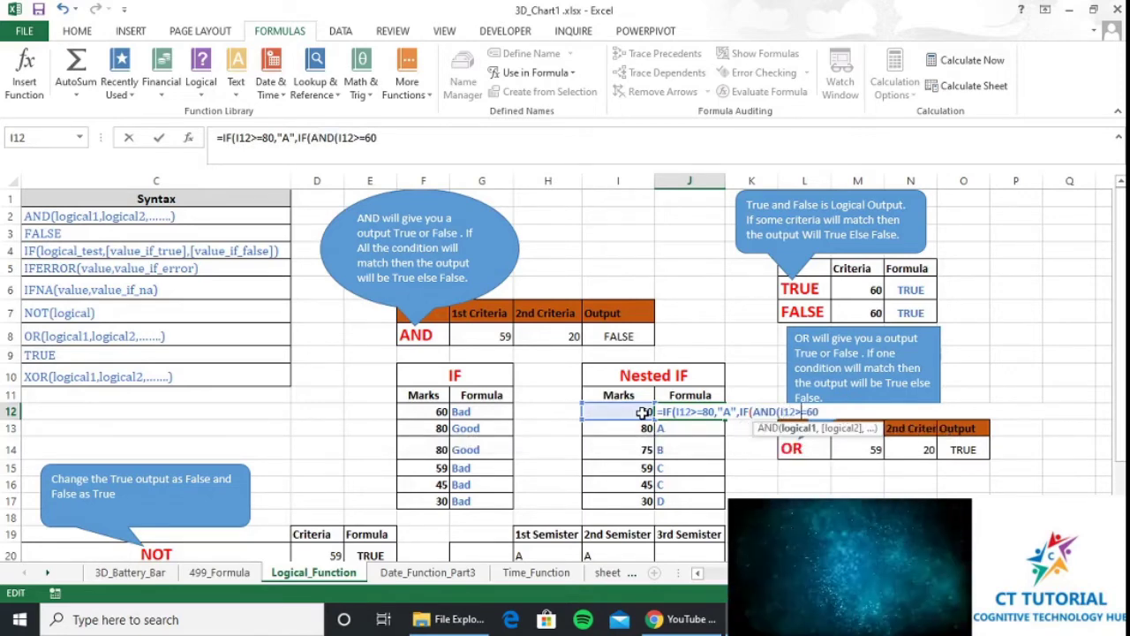
text(,)
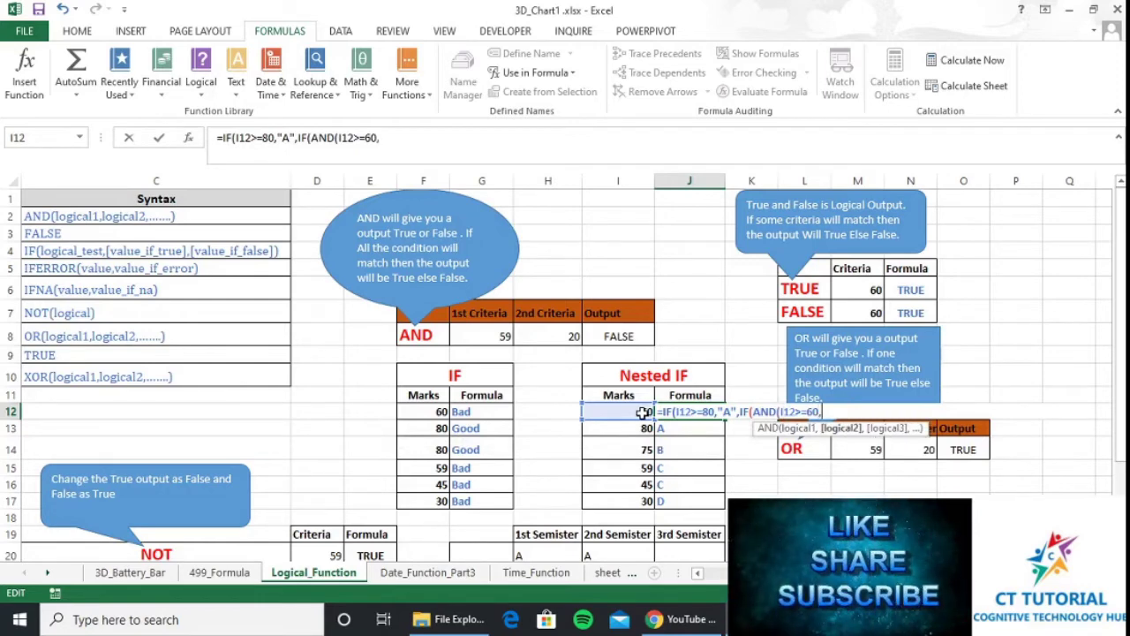
click(643, 413)
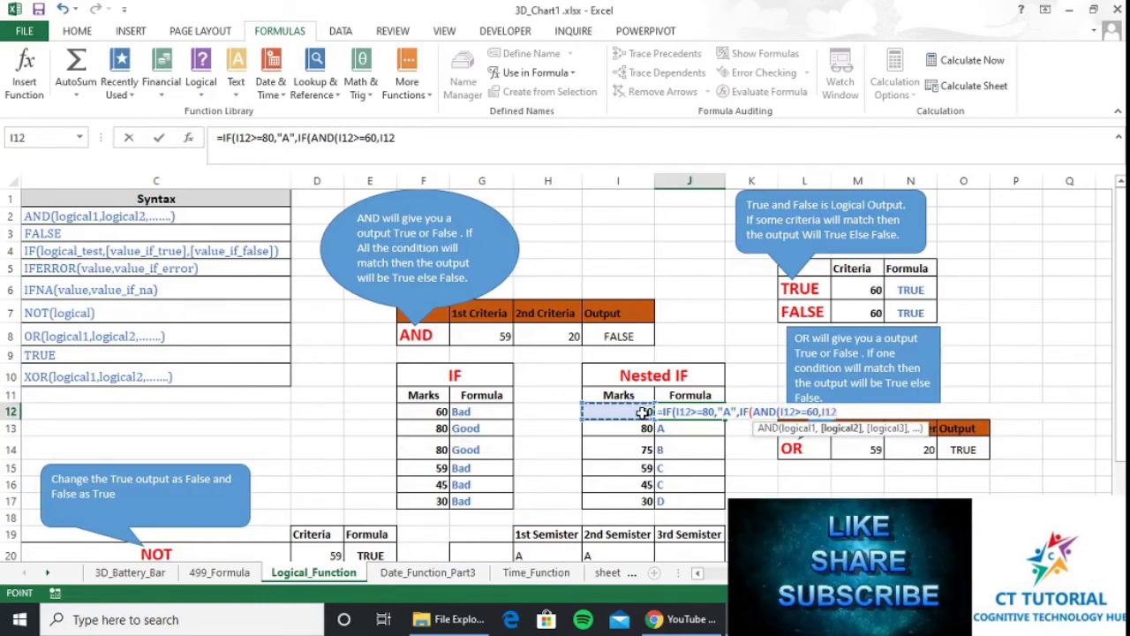
text(<80)
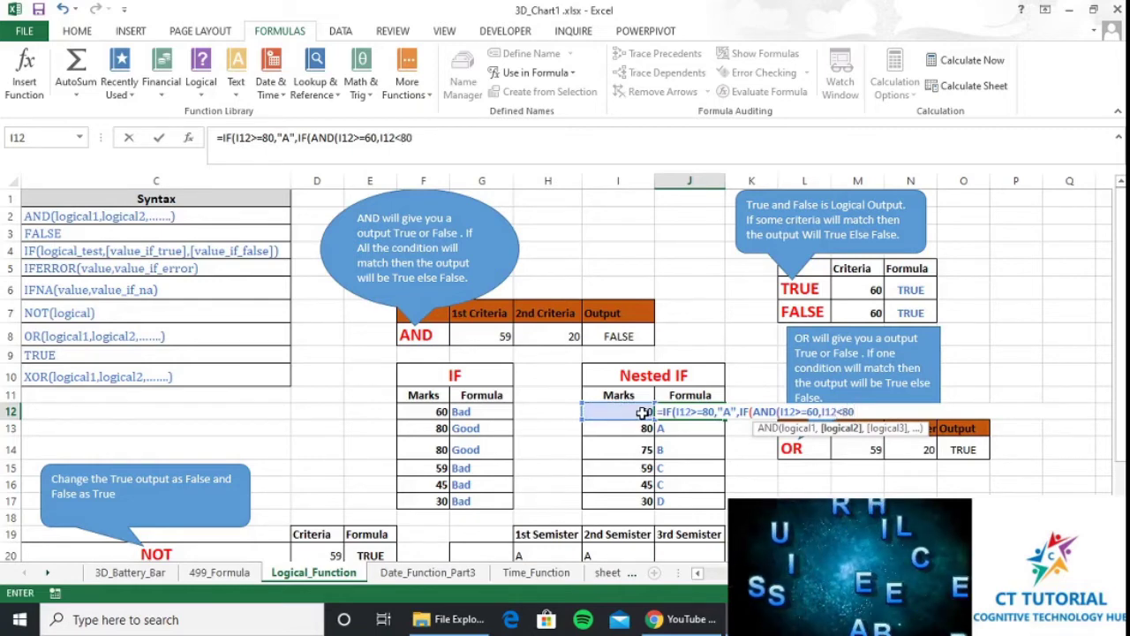
text(),)
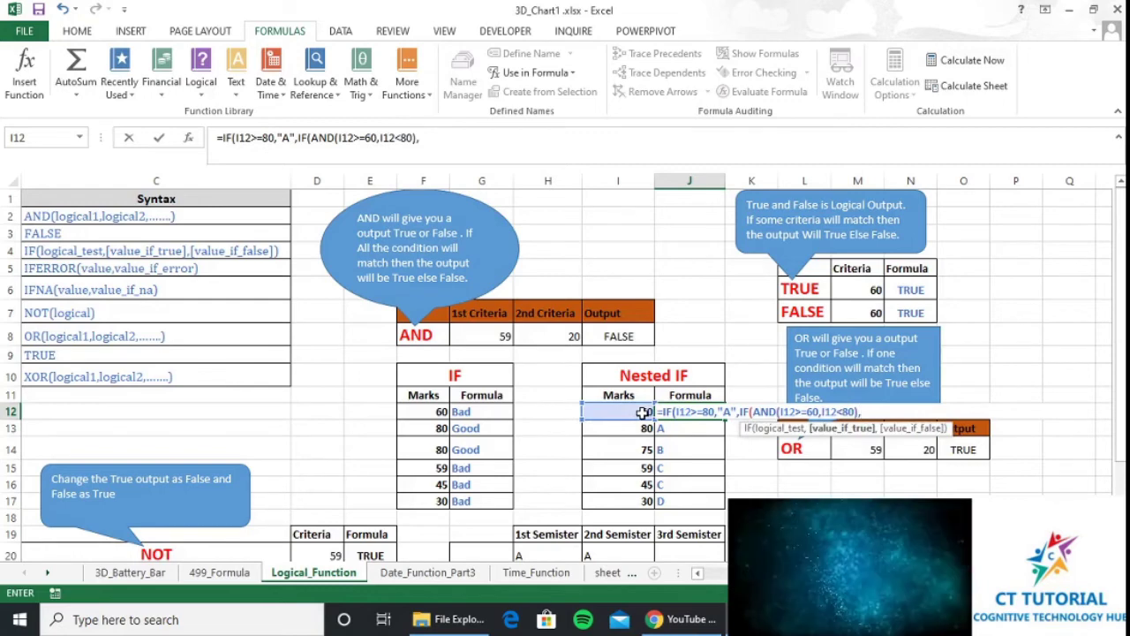
text("B")
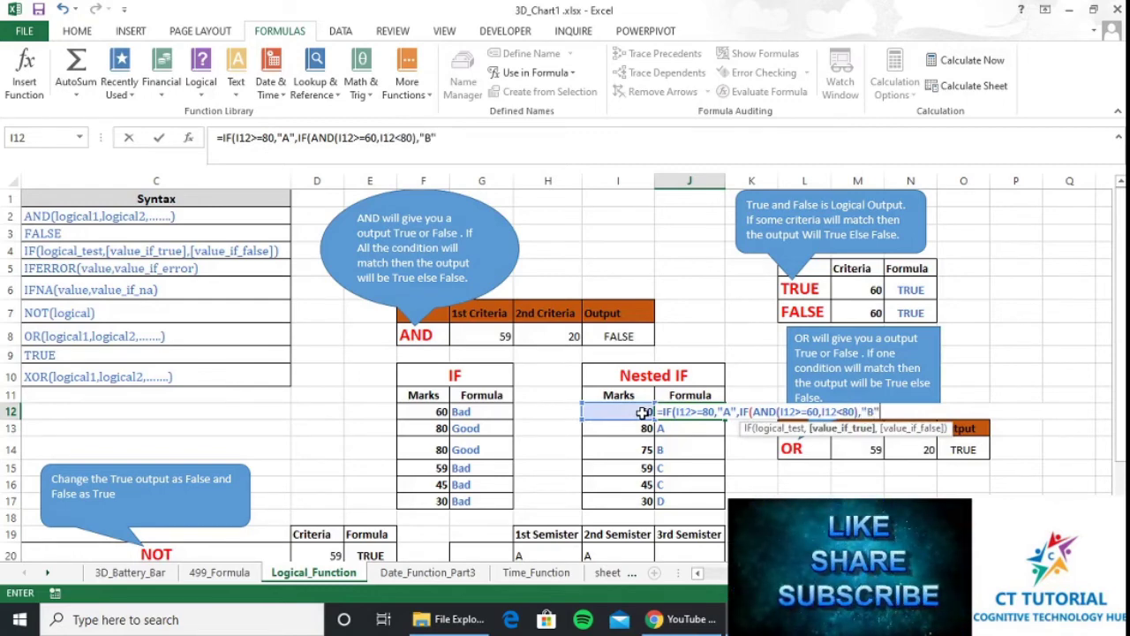
Nest a third IF in the J12 formula whose AND test requires I12>=40 and I12<60
text(,IF()
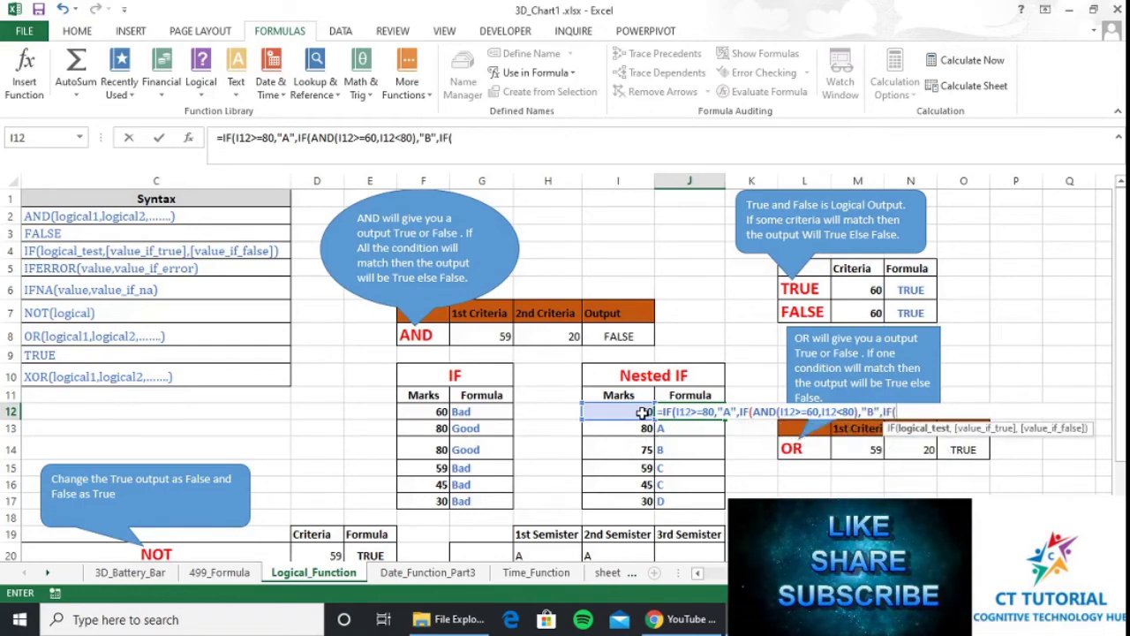
text(AND()
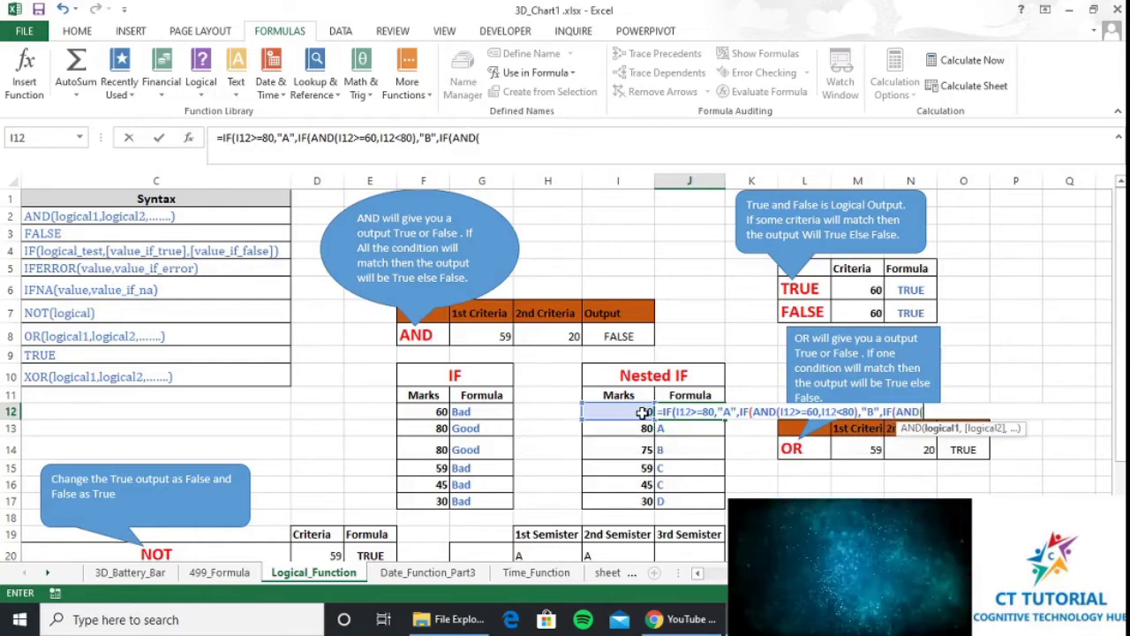
click(643, 412)
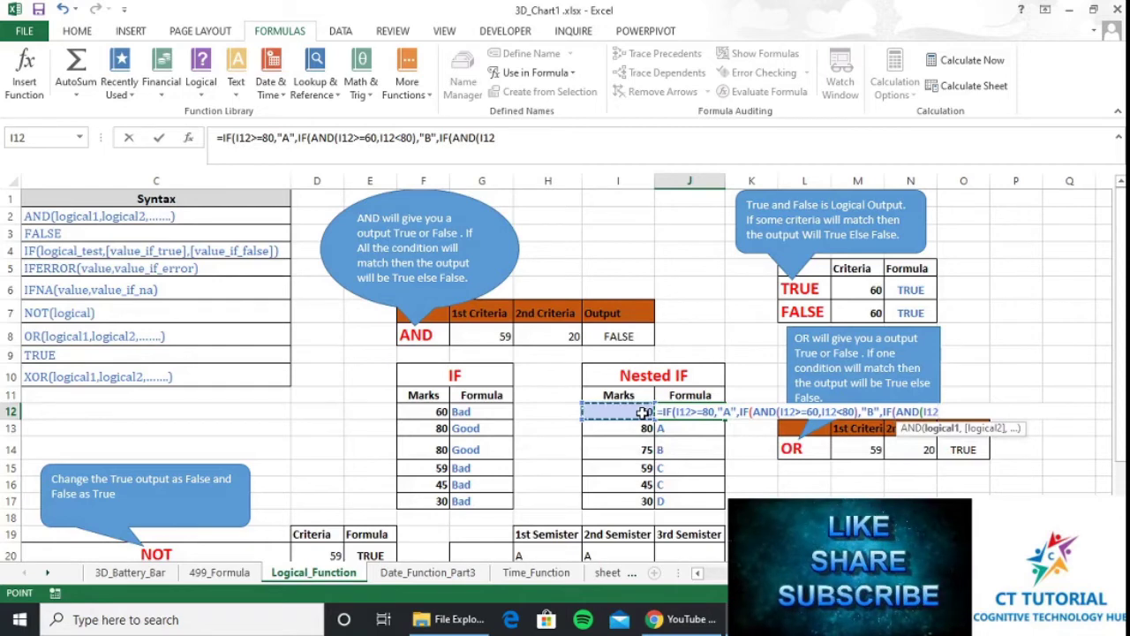
text(>=)
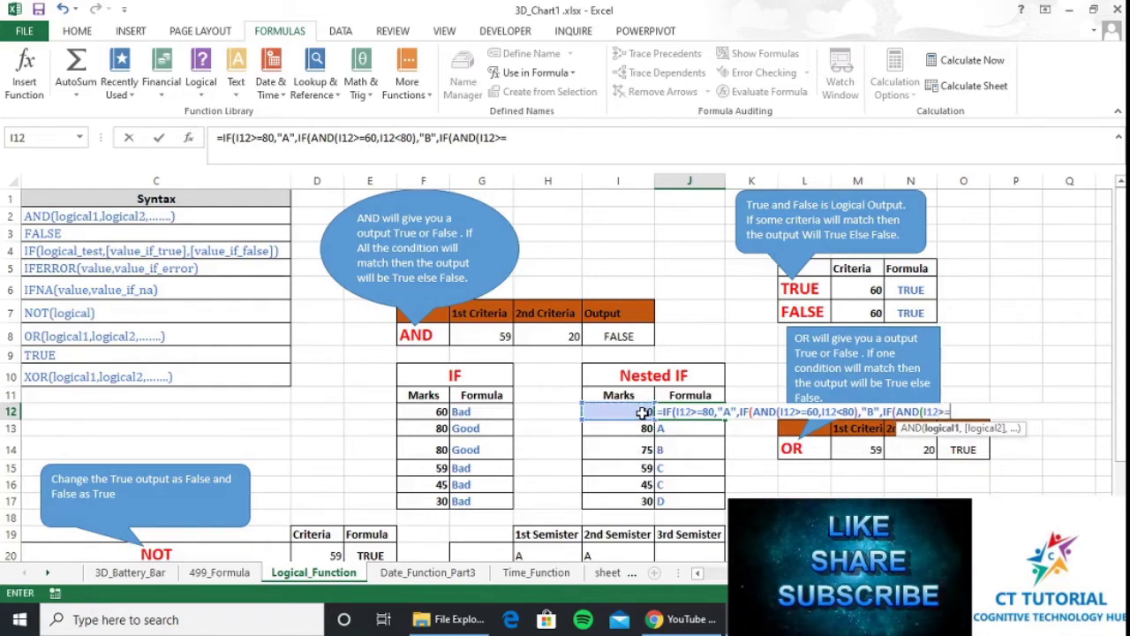
text(40)
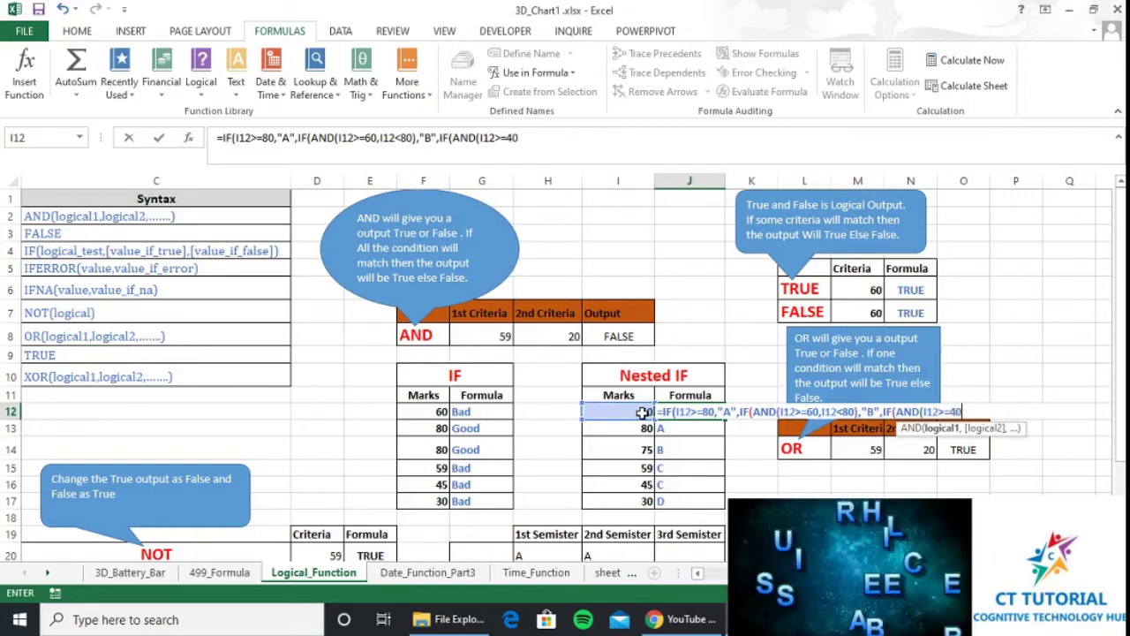
text(,)
click(642, 413)
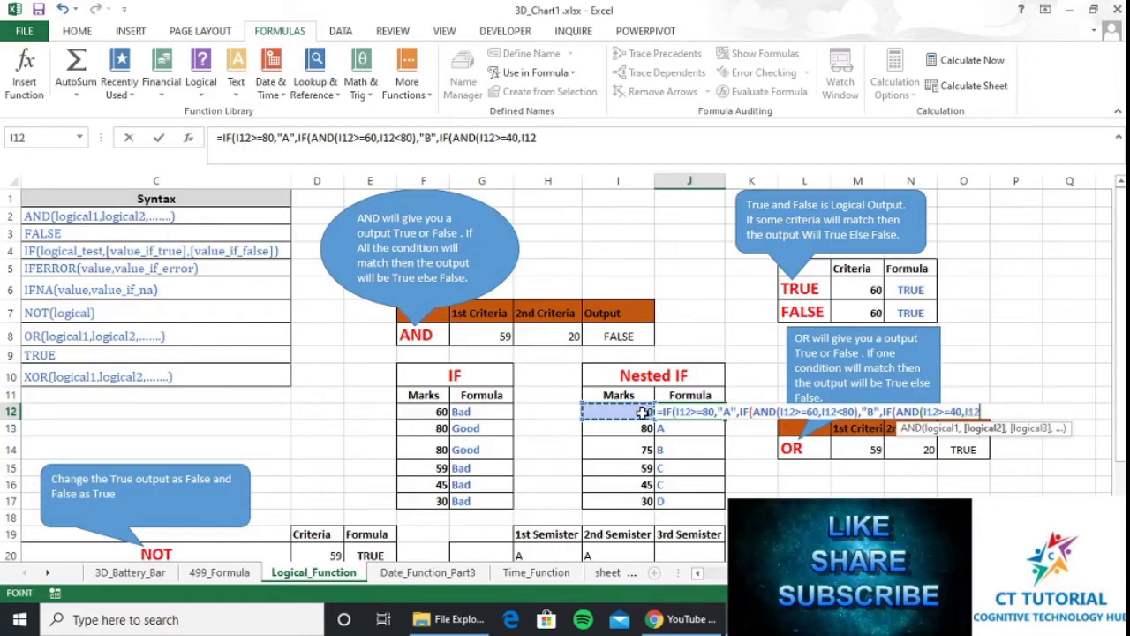
text(<)
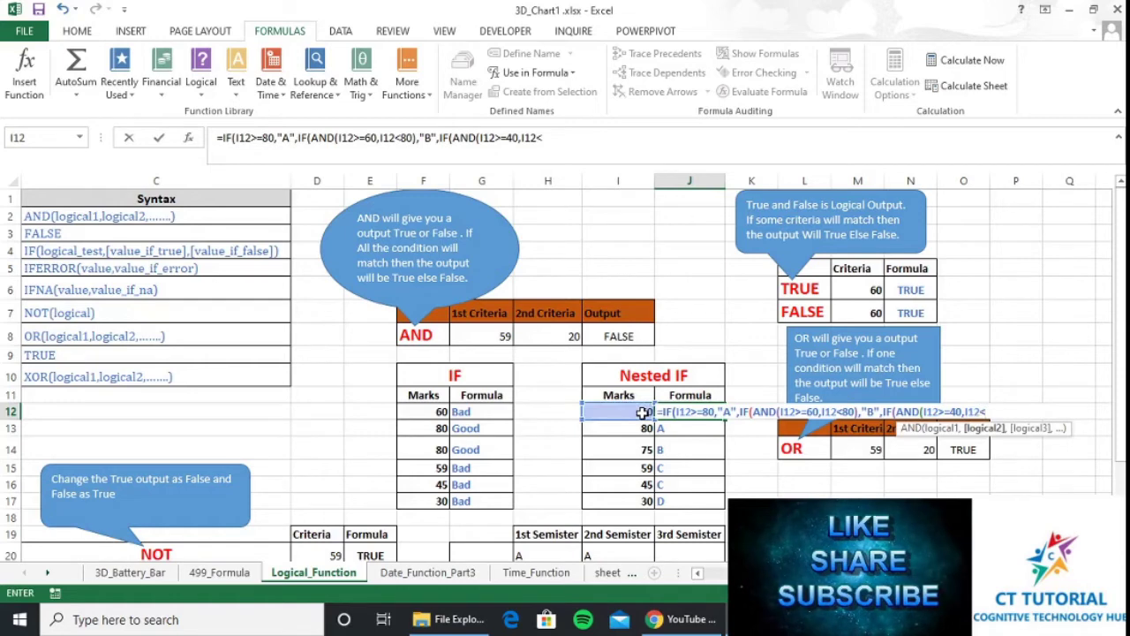
text(60)
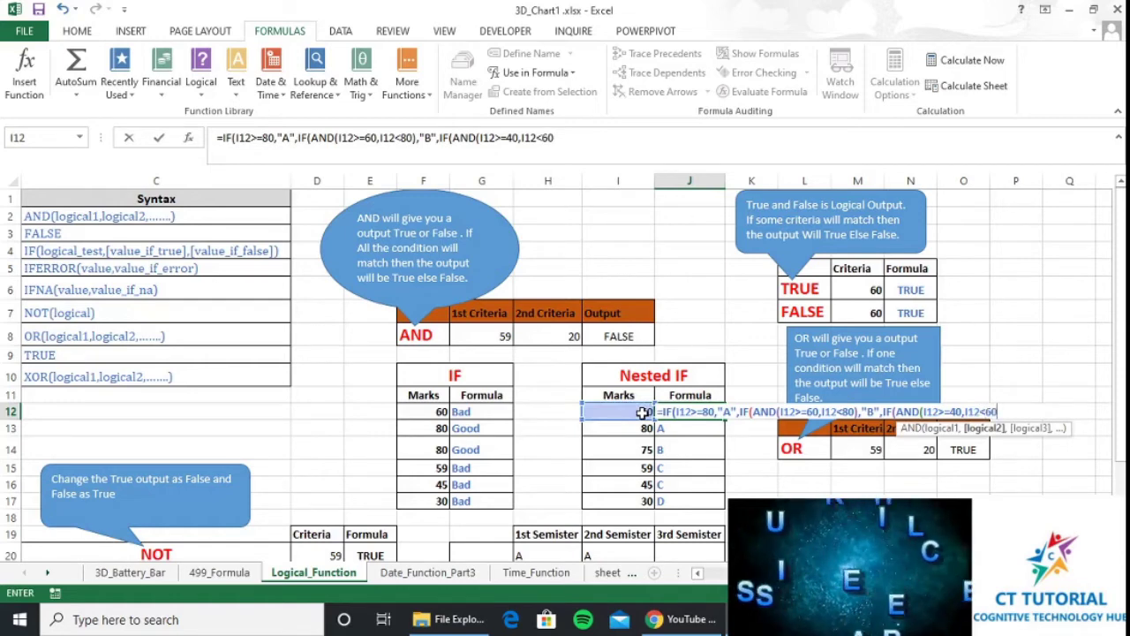
Complete the nested IF formula in J12 so the third IF returns "C" when true and "Fail" otherwise
text(),")
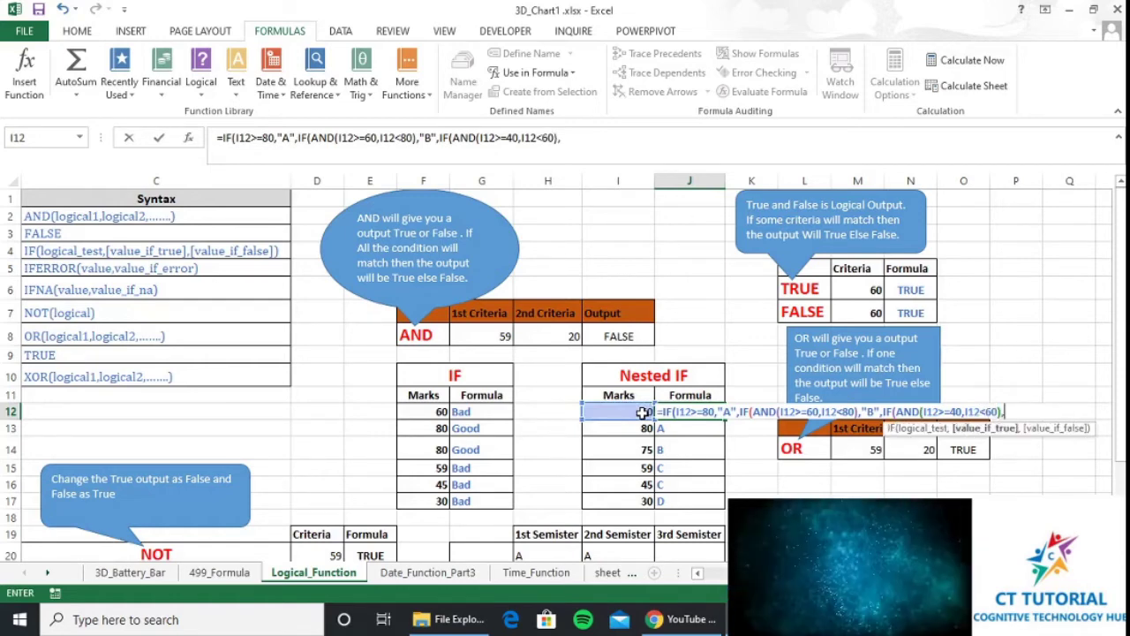
text(C)
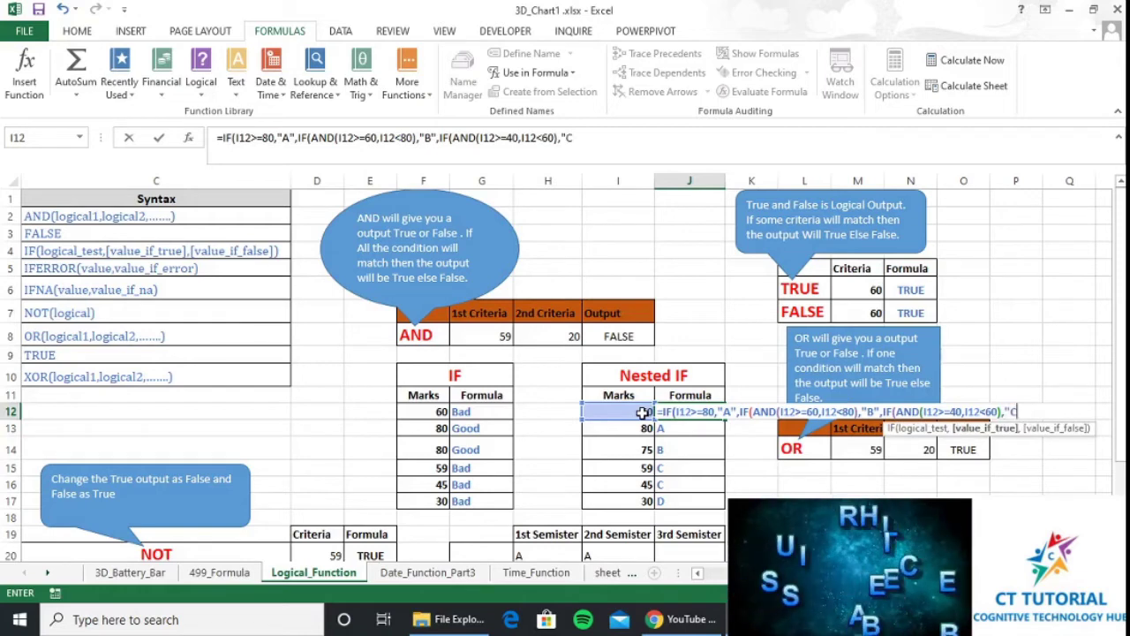
text(")
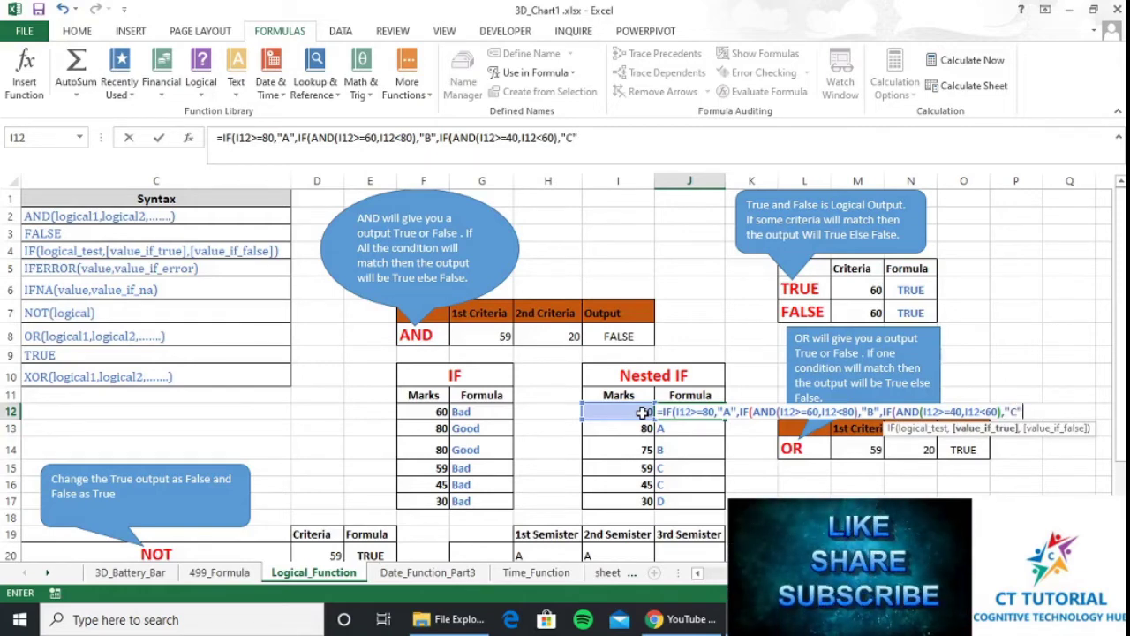
text(,")
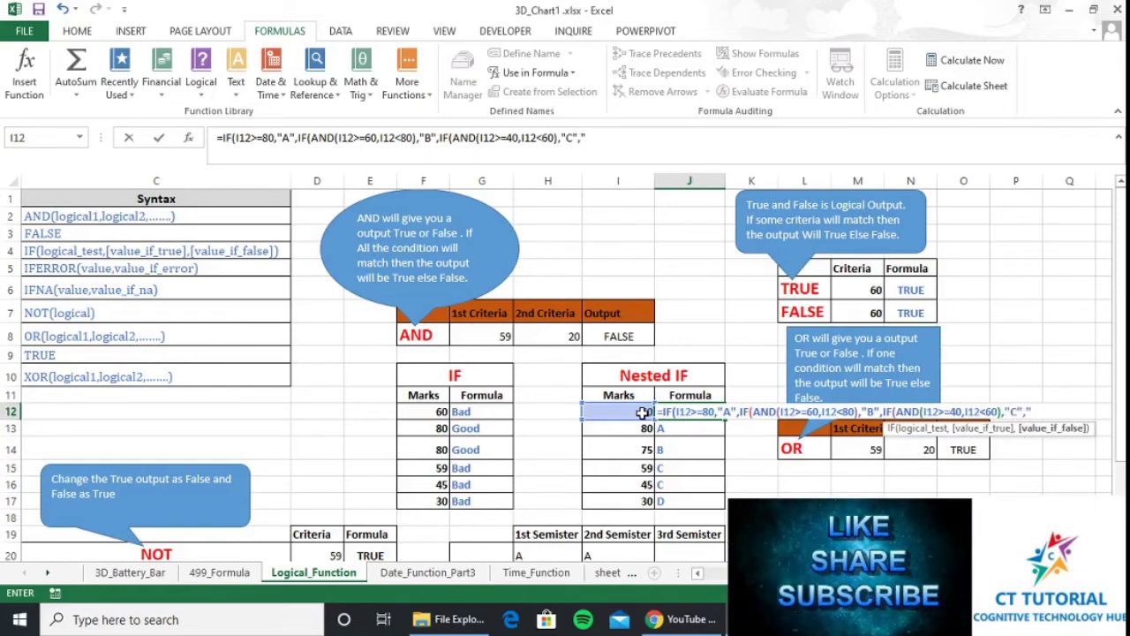
text(Fail)
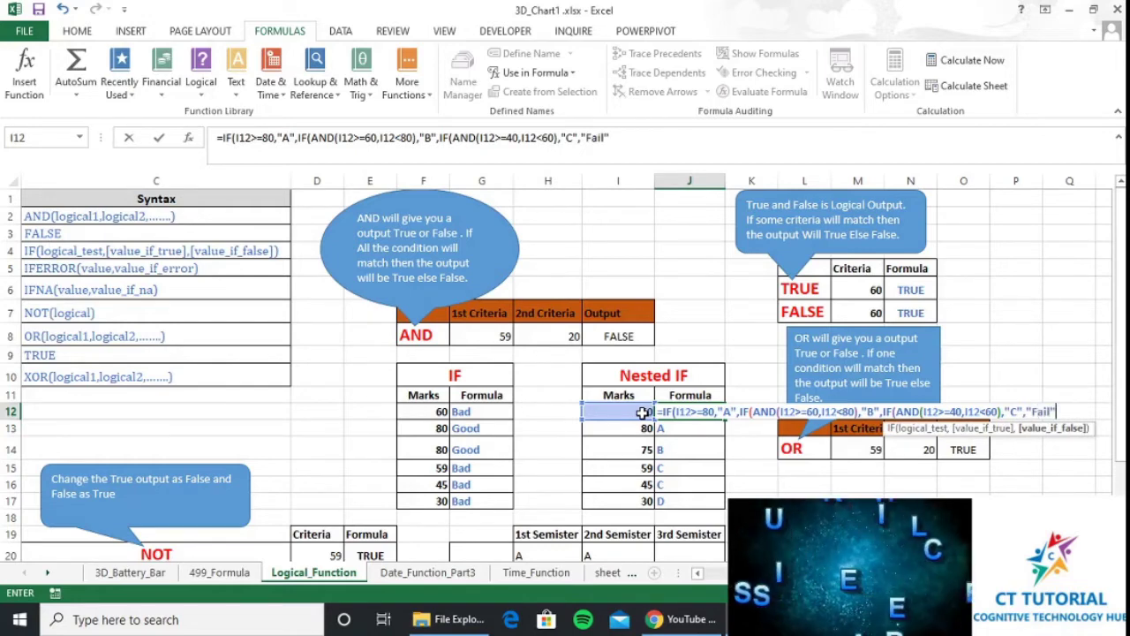
text("))))
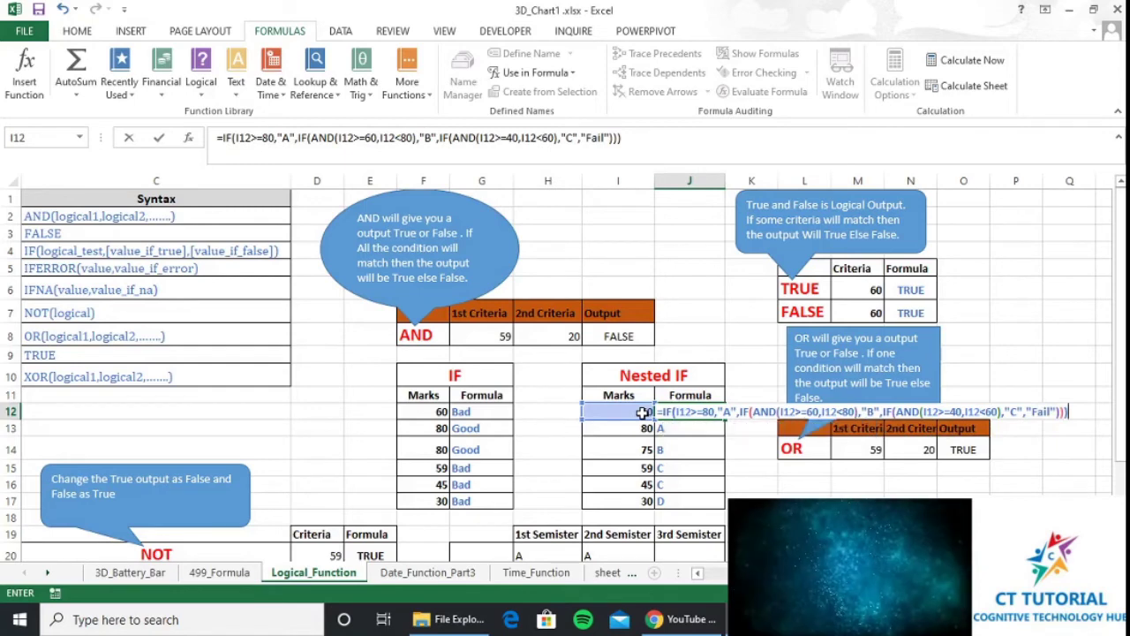
key(Return)
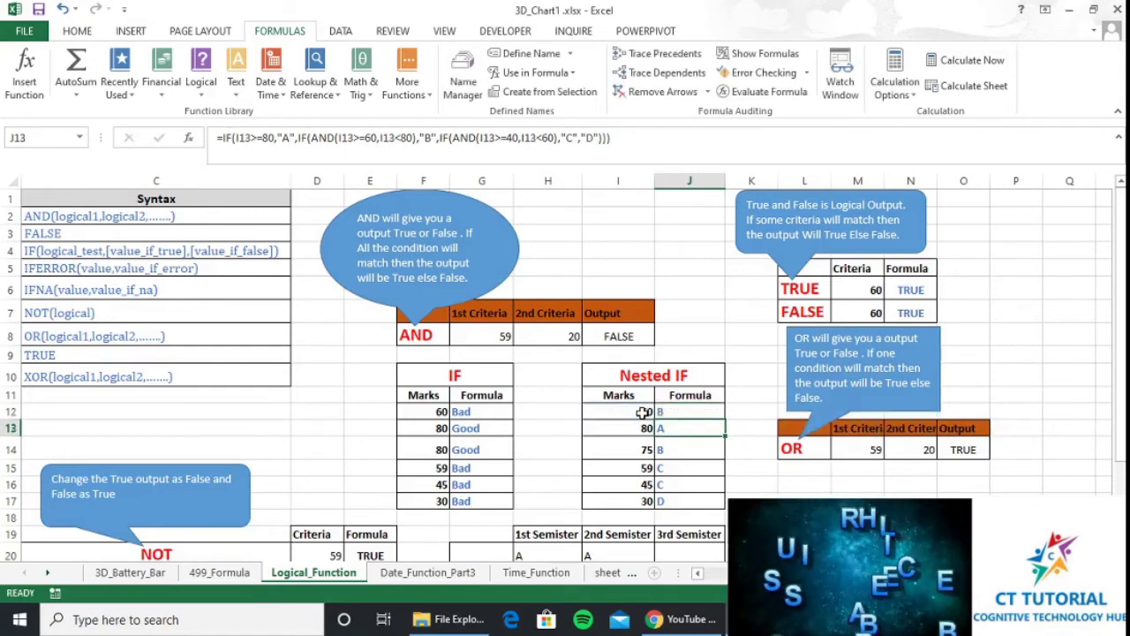
Copy the nested IF formula from J12 down through J17 and check the copied formulas in J13 to J15
click(648, 412)
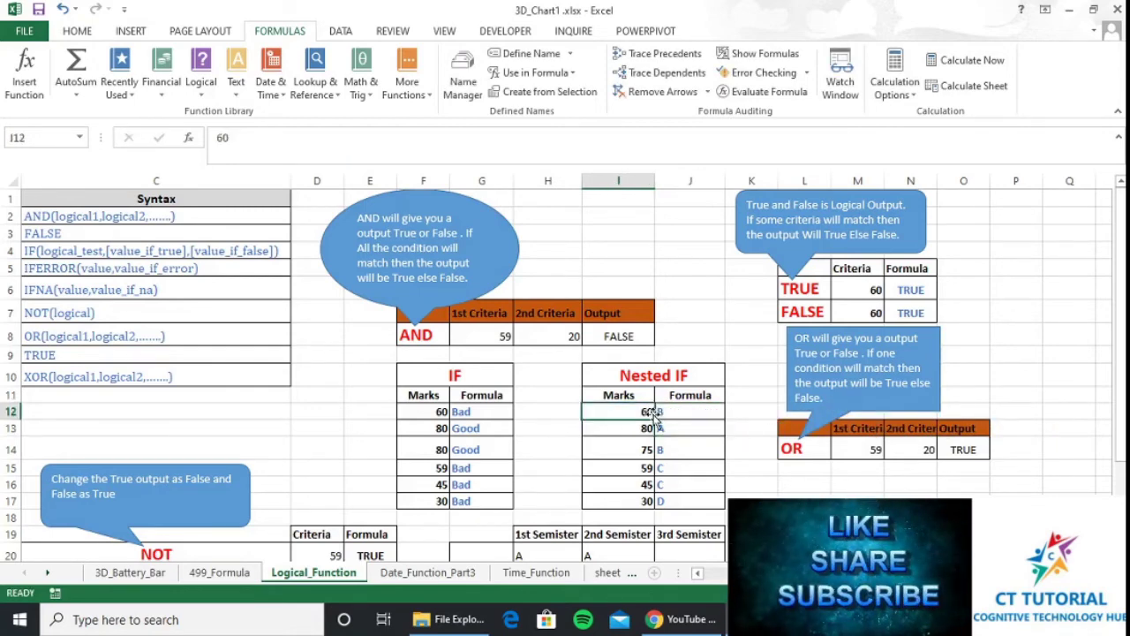
click(681, 412)
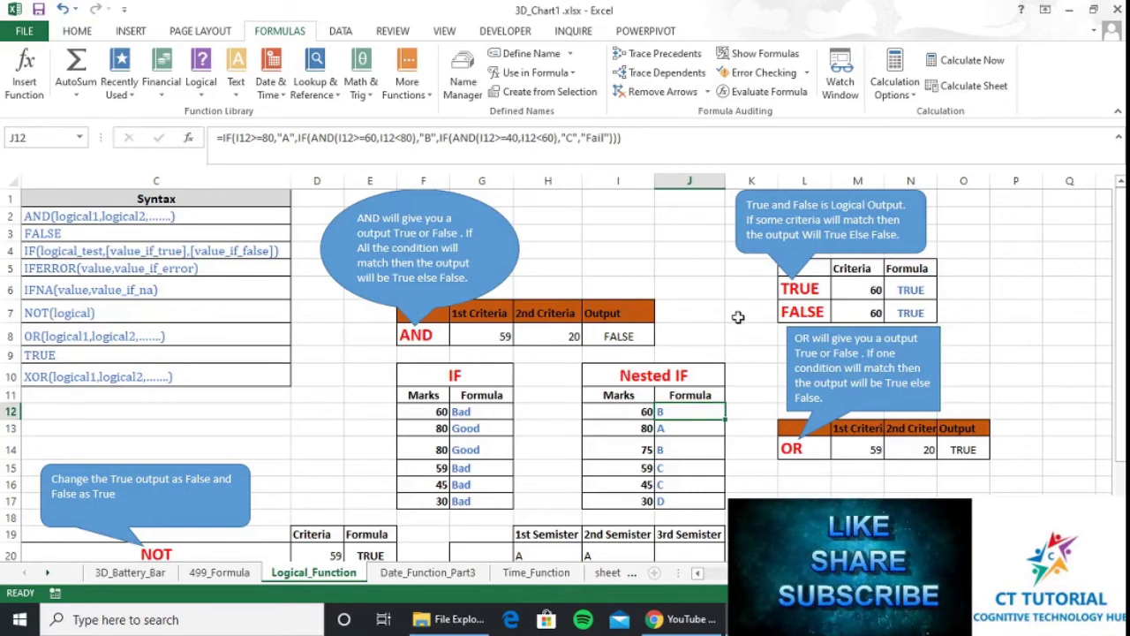
drag(726, 421, 725, 508)
click(686, 441)
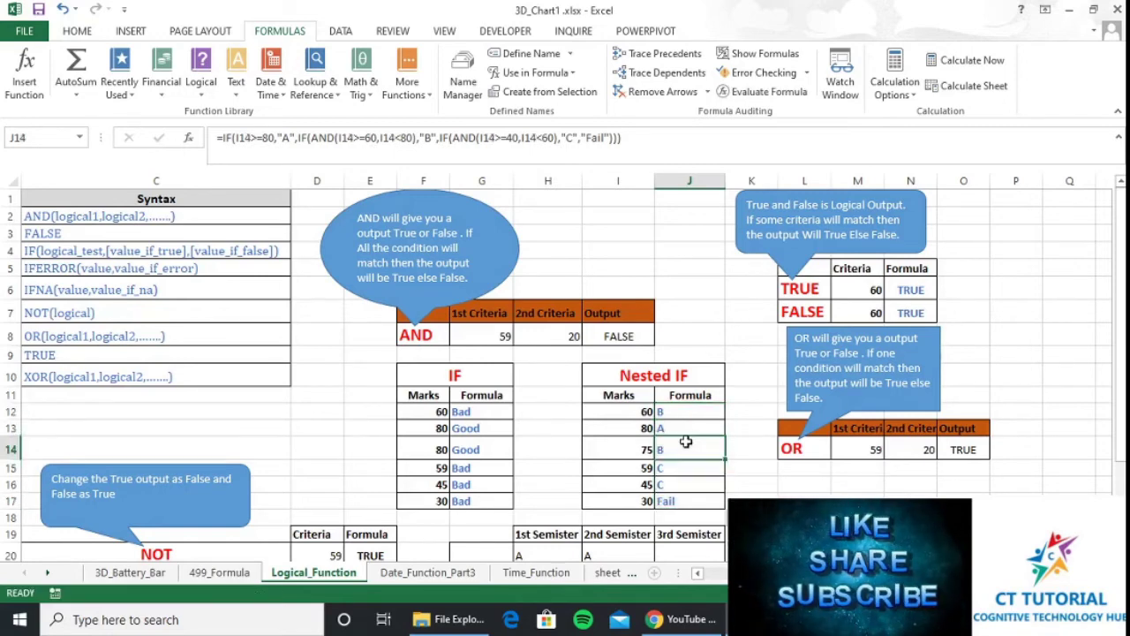
click(674, 427)
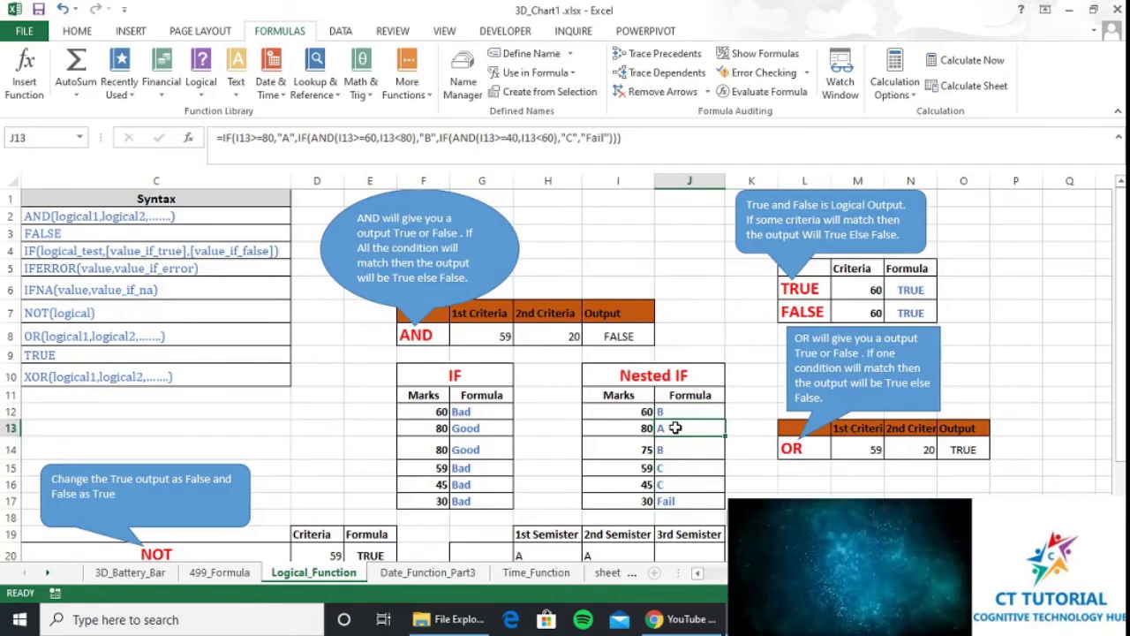
click(683, 451)
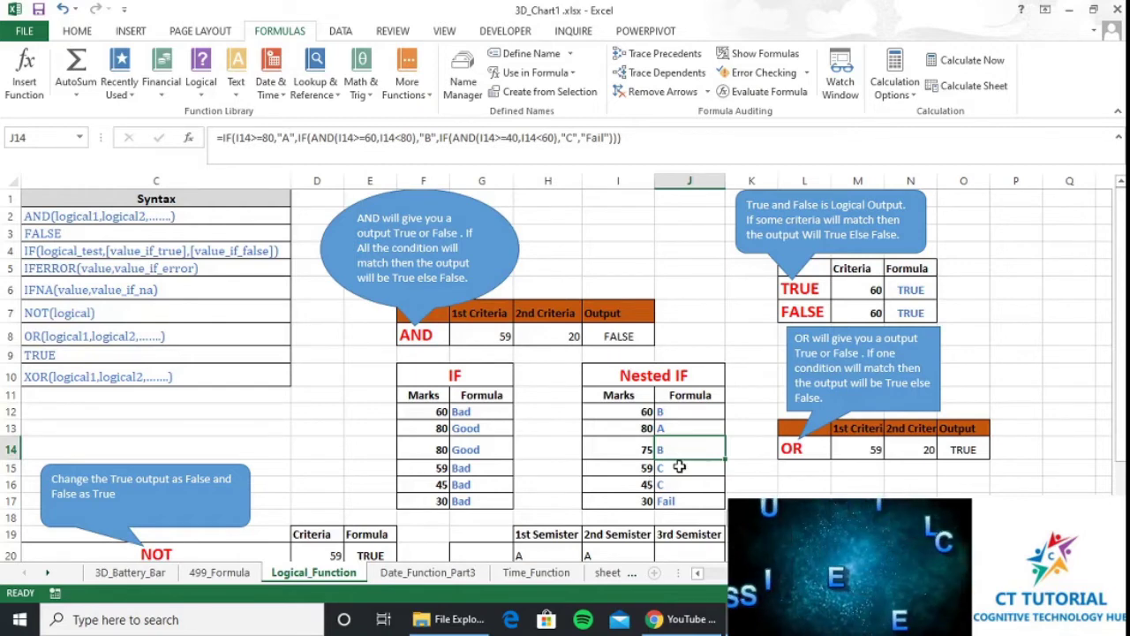
click(679, 467)
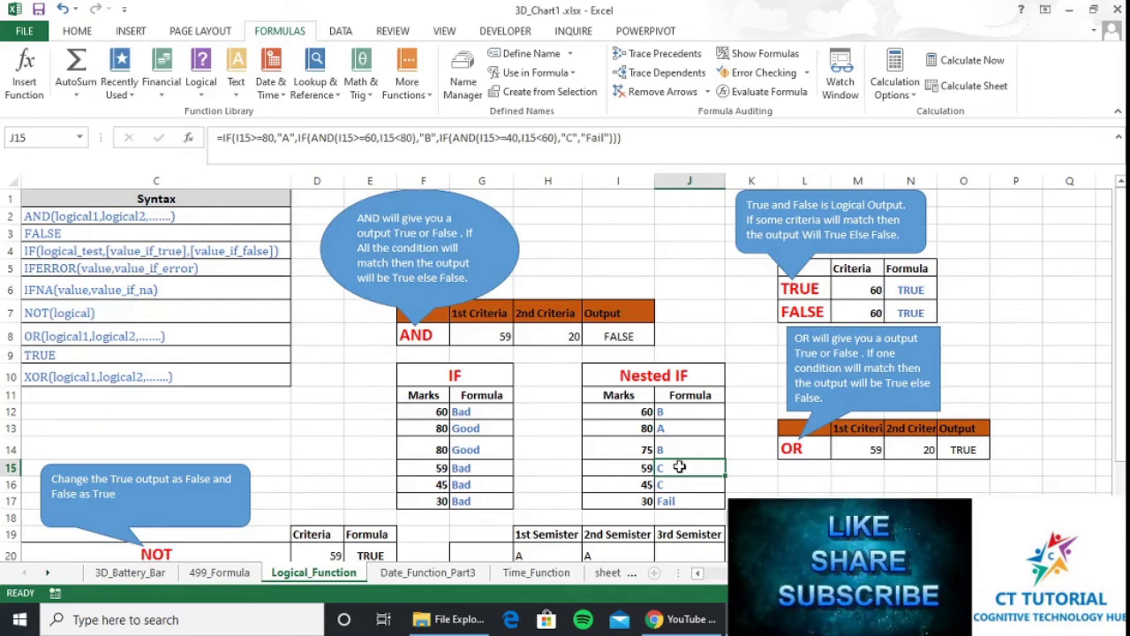
Test the nested IF grading by setting the marks in I15 to 65, and restore them to 59
click(647, 468)
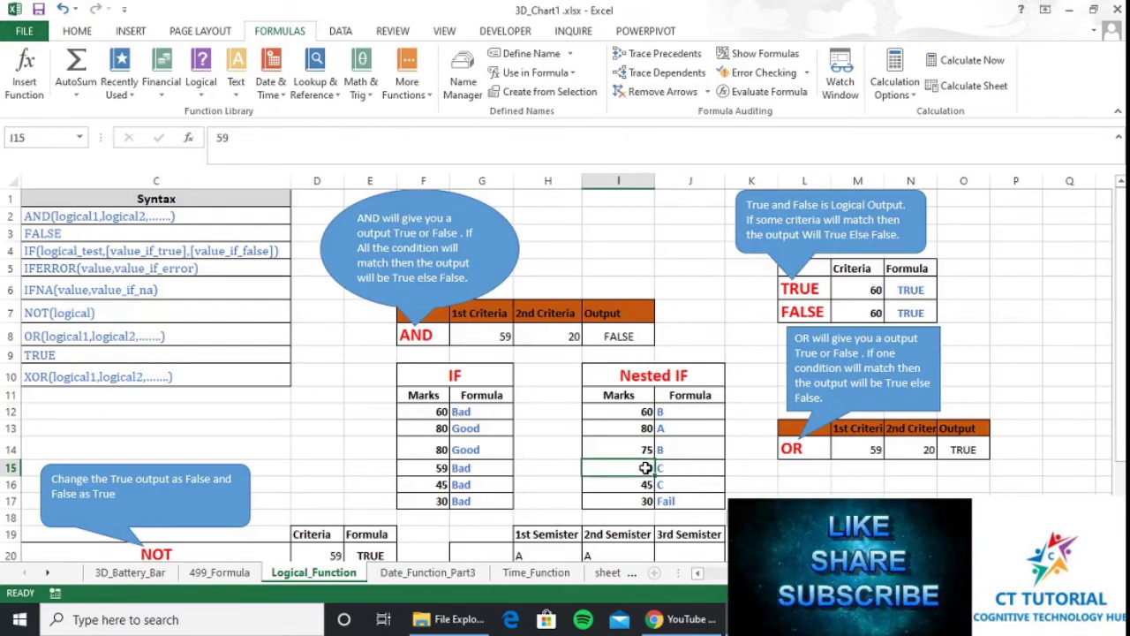
text(65)
key(Tab)
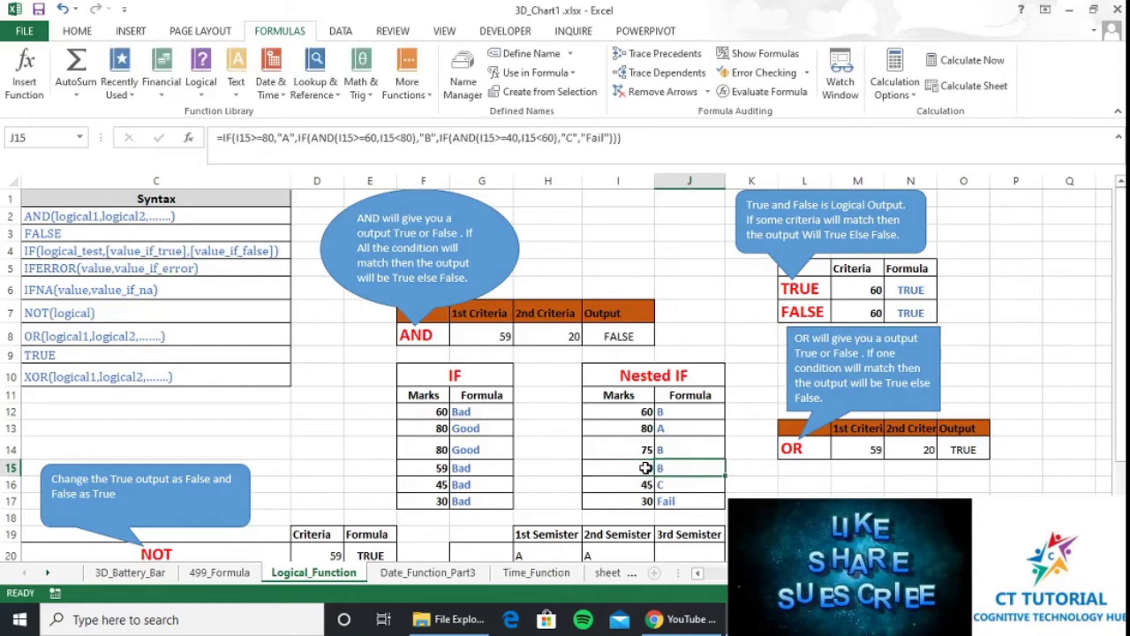
click(647, 468)
text(59)
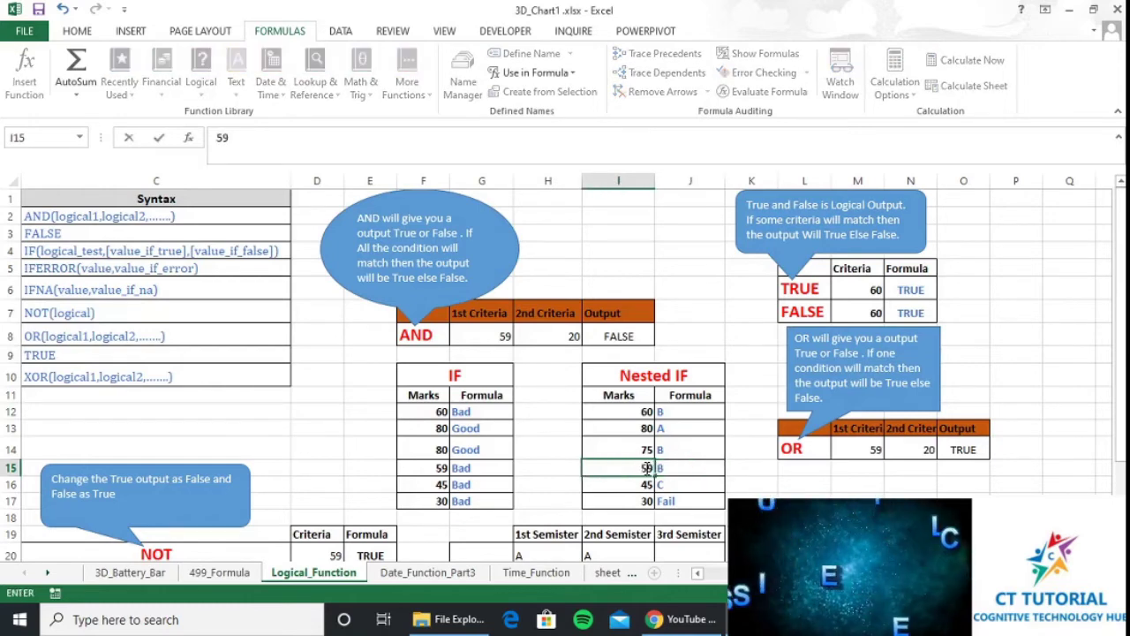
key(Tab)
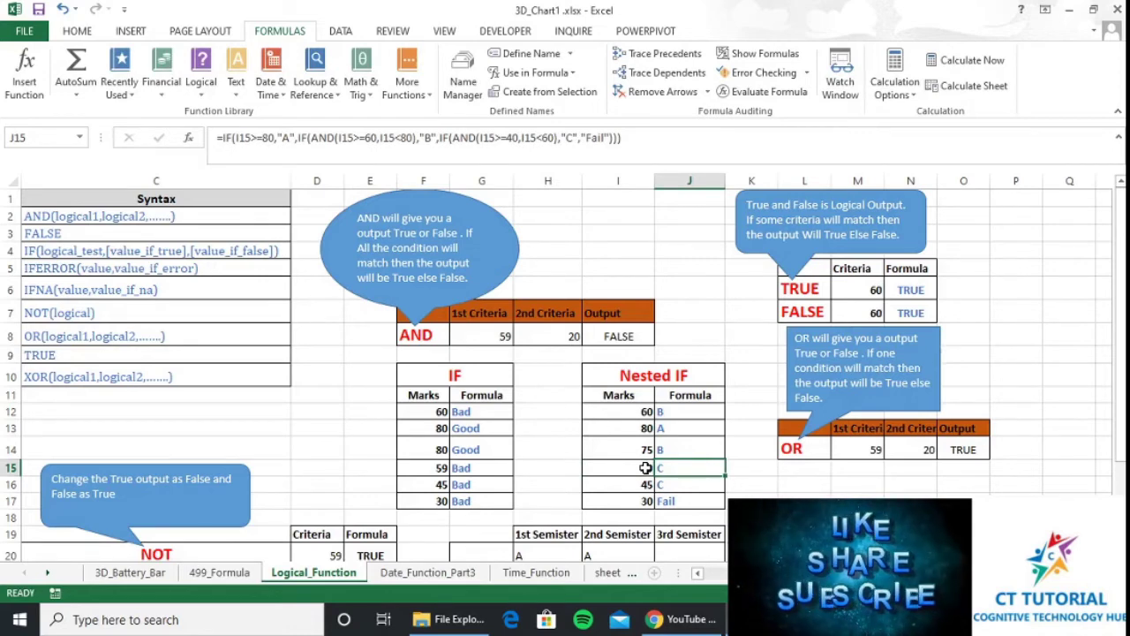
Review the nested IF formulas and grades in J16 and J17
click(668, 496)
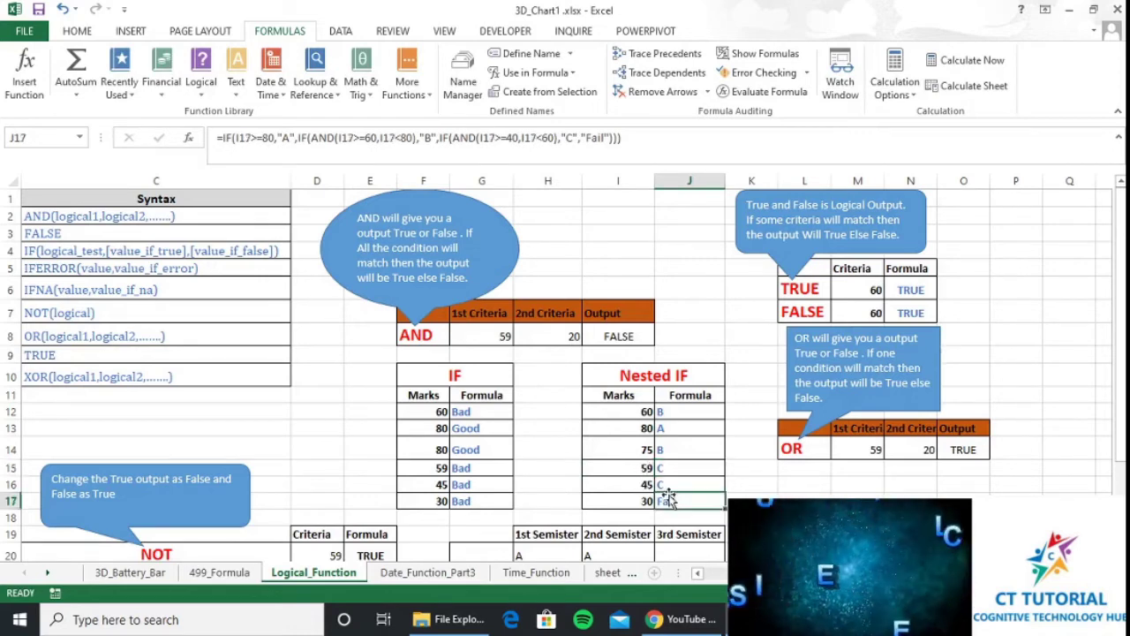
click(679, 479)
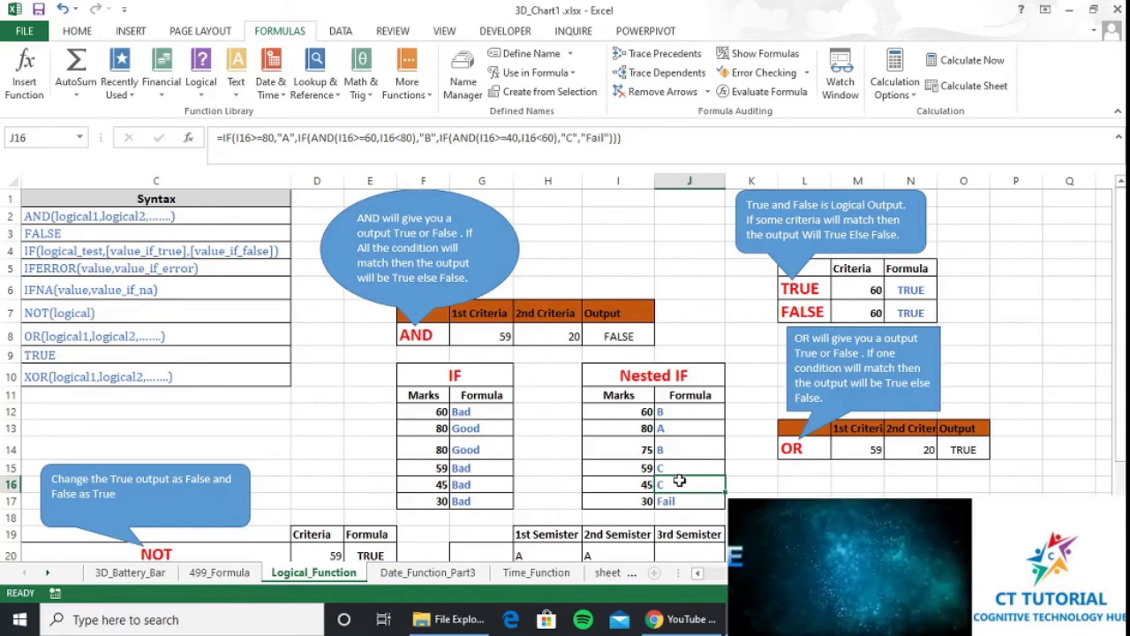
click(671, 500)
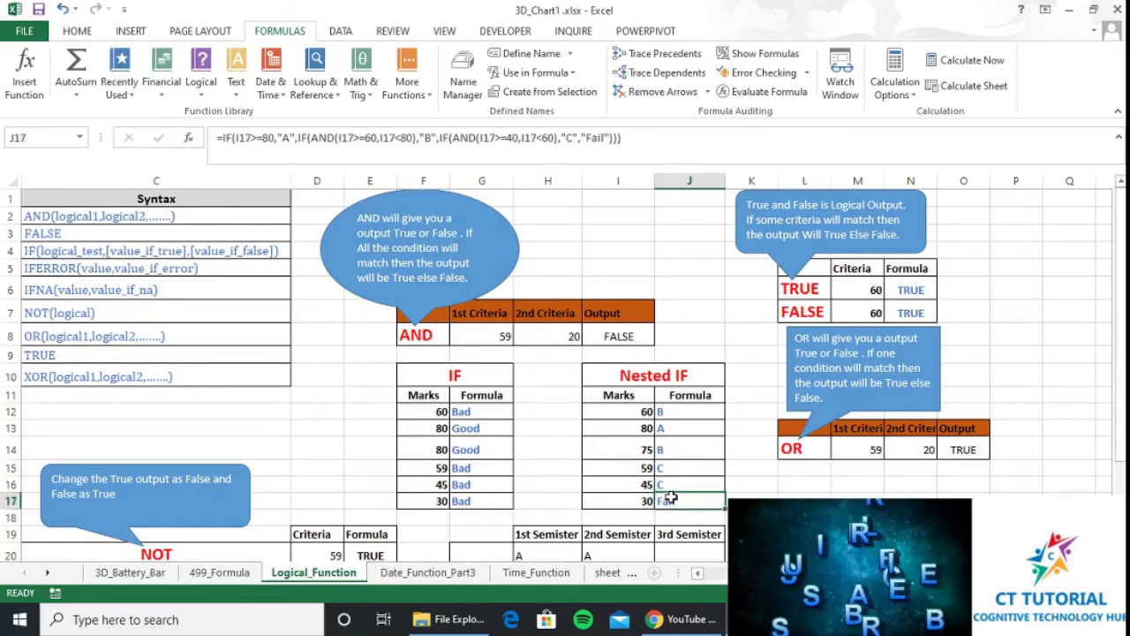
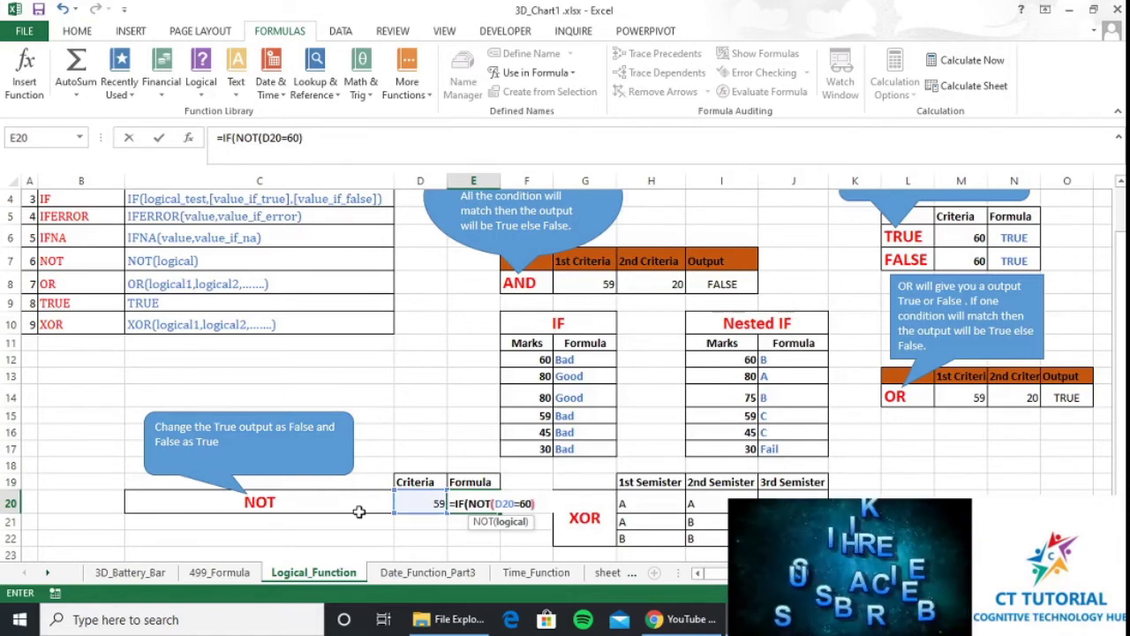
Complete the IF(NOT(D20=60)) formula in E20 with TRUE as the value if true and FALSE as the value if false
text(),)
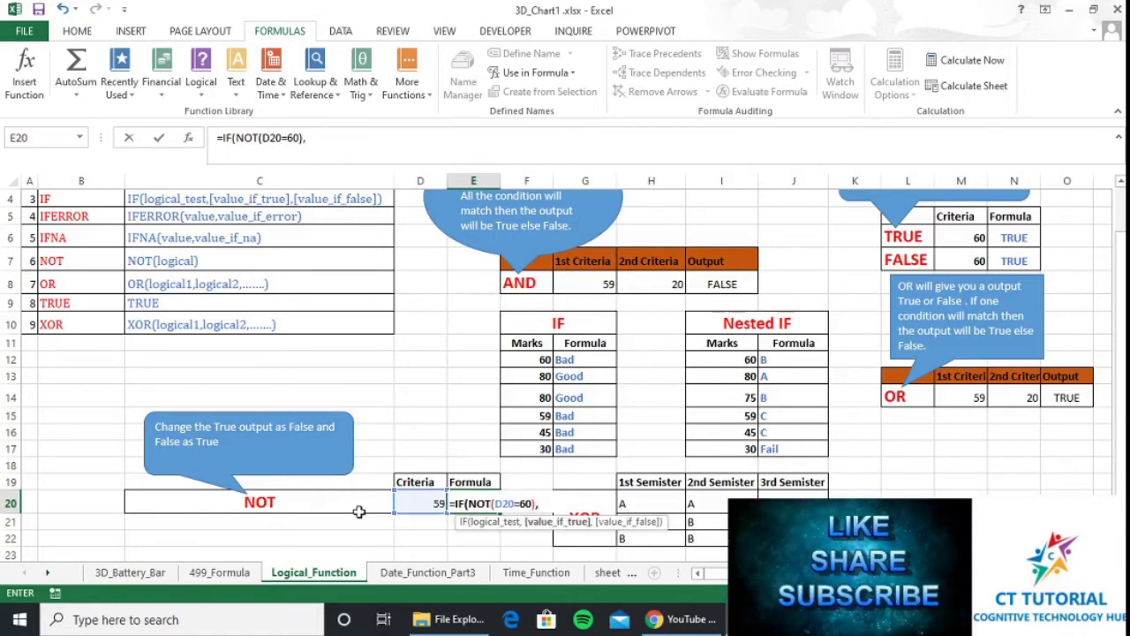
text(tru)
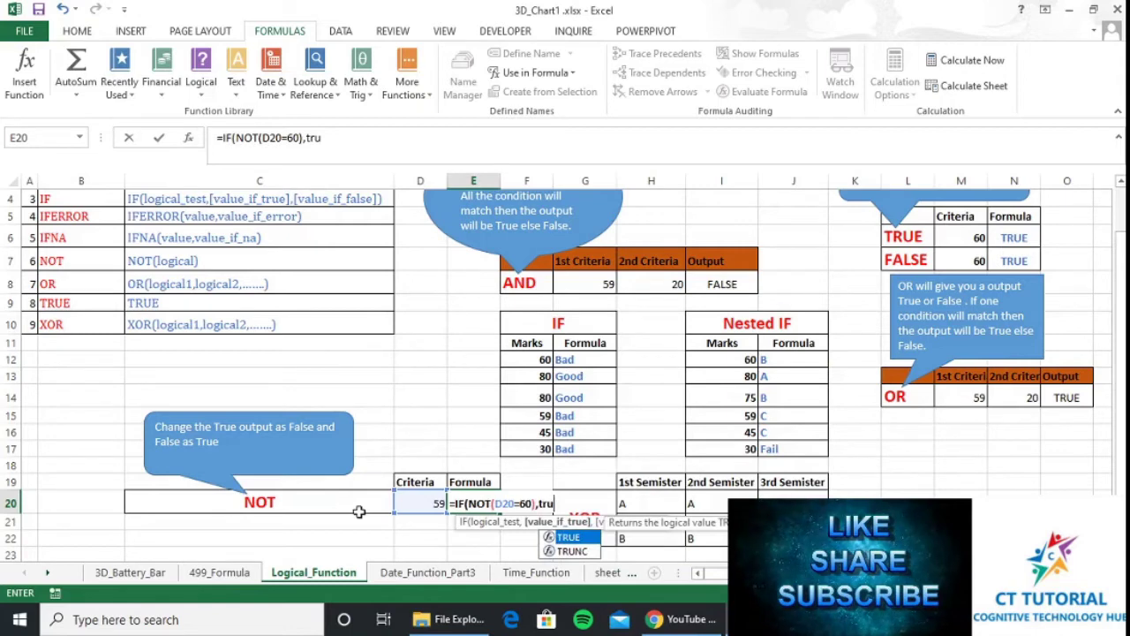
key(Tab)
text(,fa)
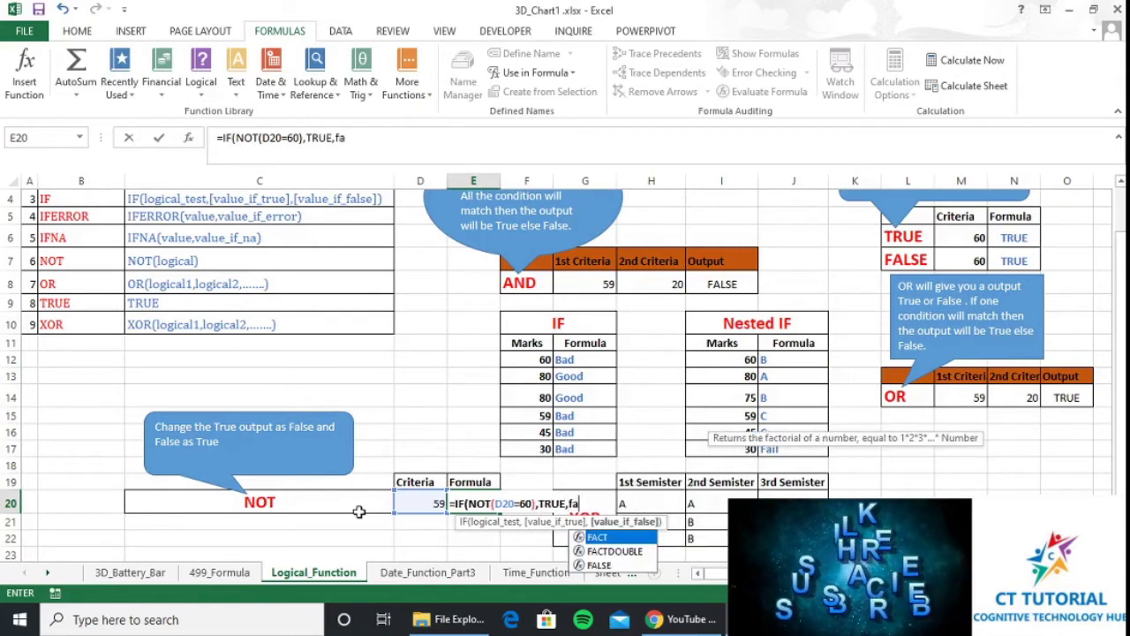
text(lse)
key(Tab)
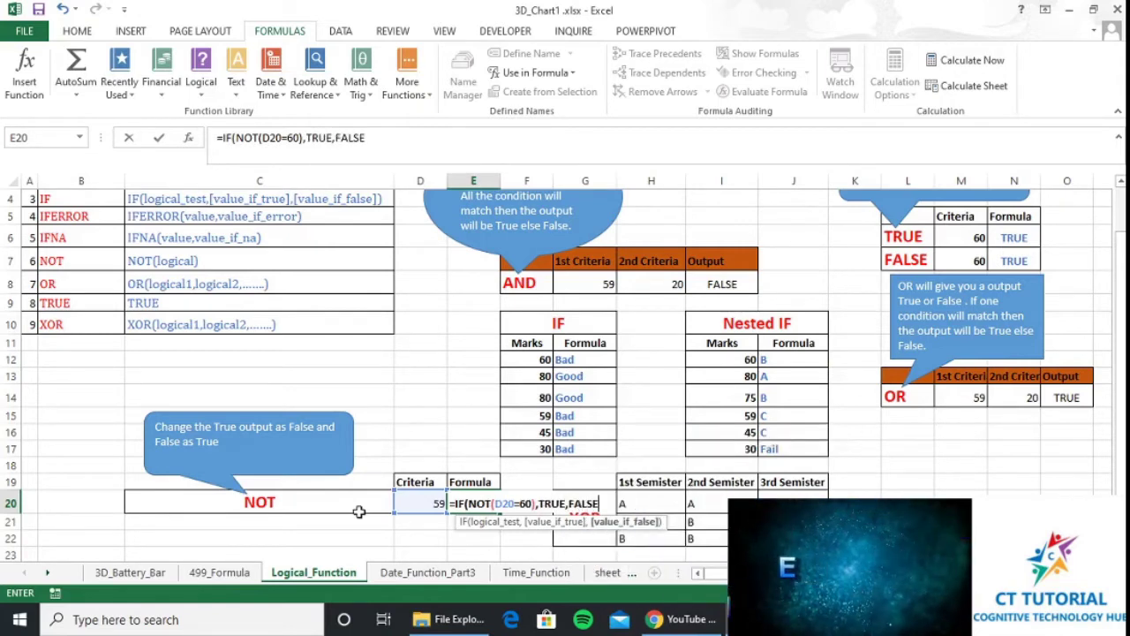
text())
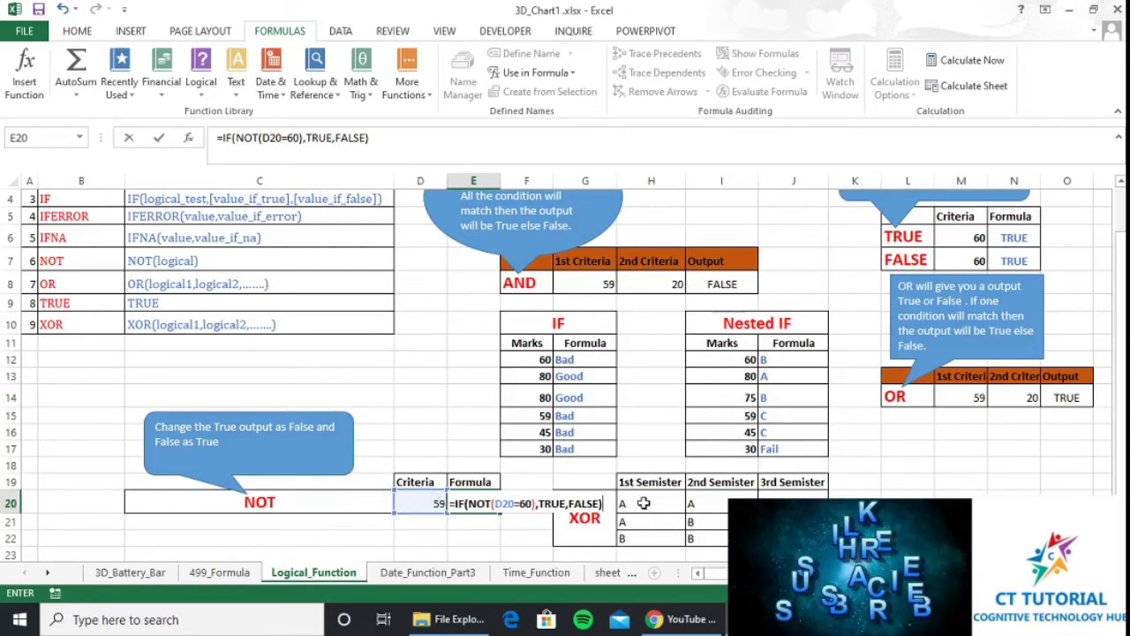
key(Return)
click(473, 503)
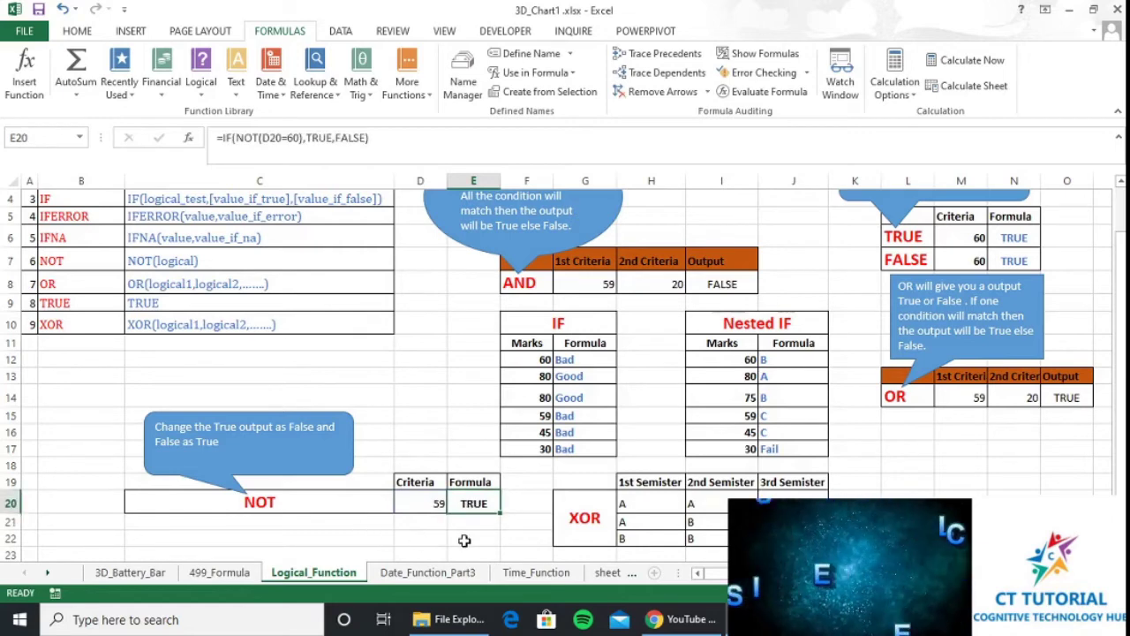
Set the NOT example's criteria in D20 to 60 and check the formula result in E20
click(433, 506)
text(60)
key(Return)
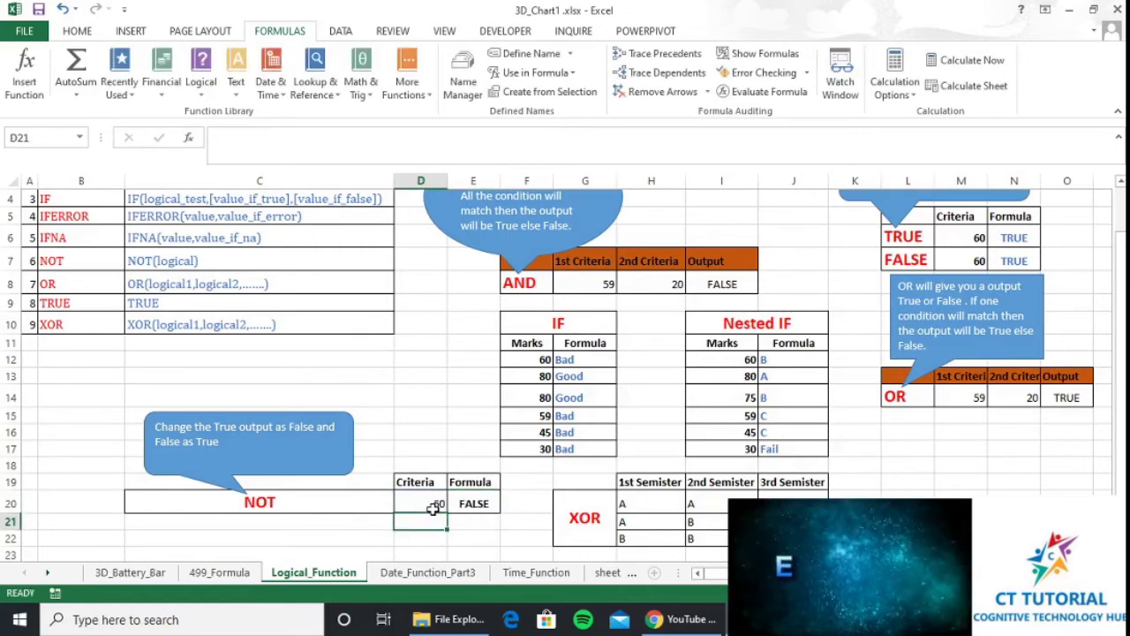
key(Up)
key(Right)
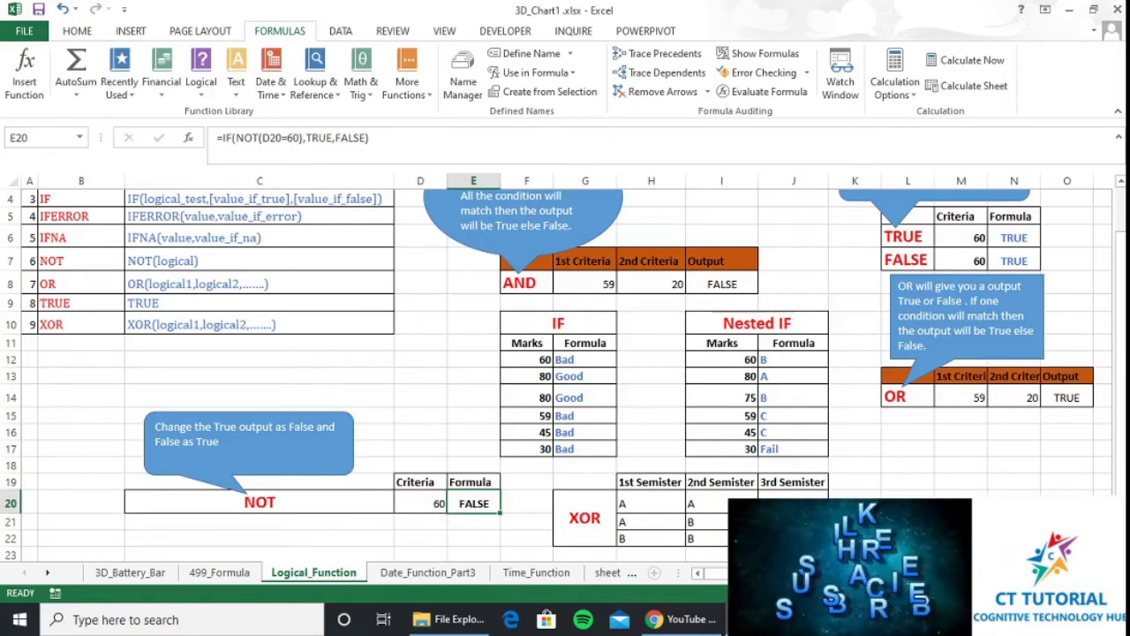
Begin an XOR formula in J20 with H20="A" as the first logical condition
click(793, 504)
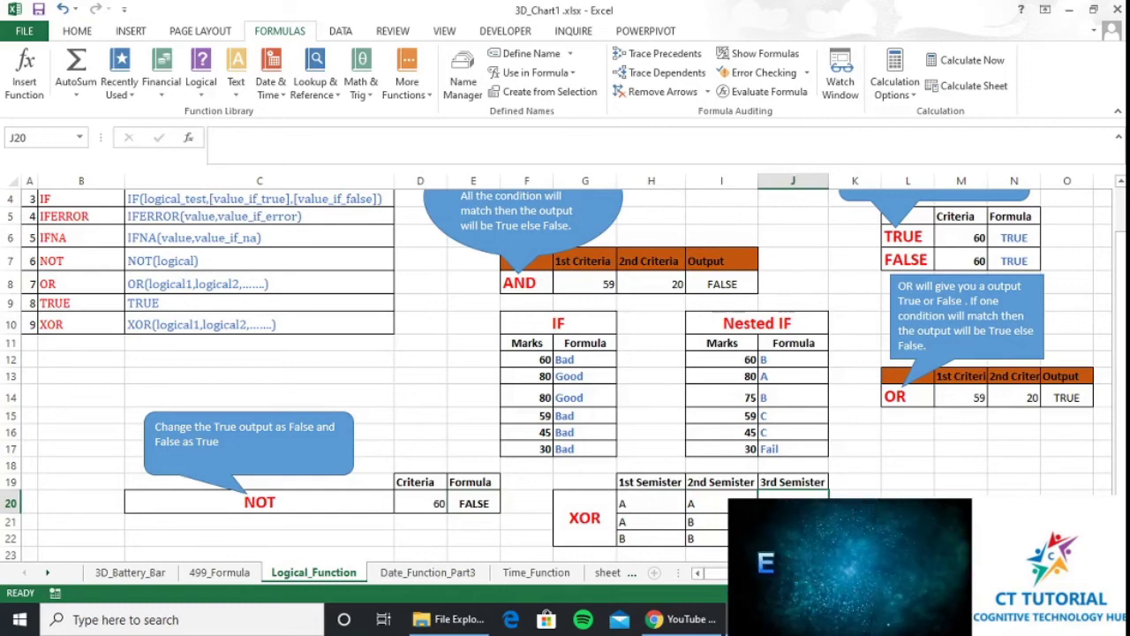
text(=)
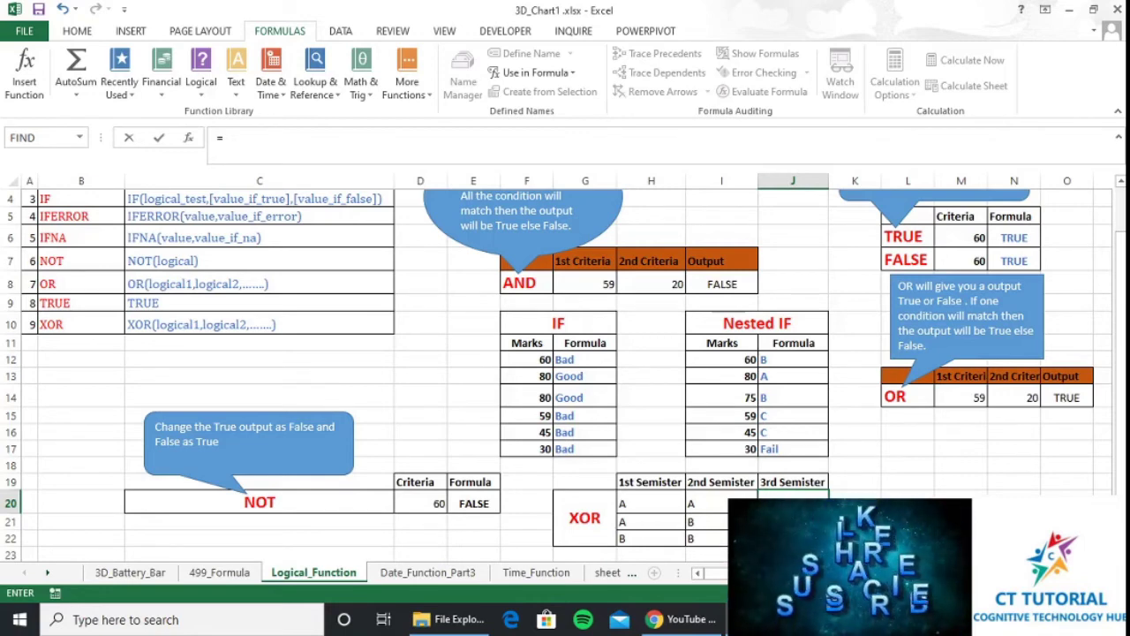
text(xo)
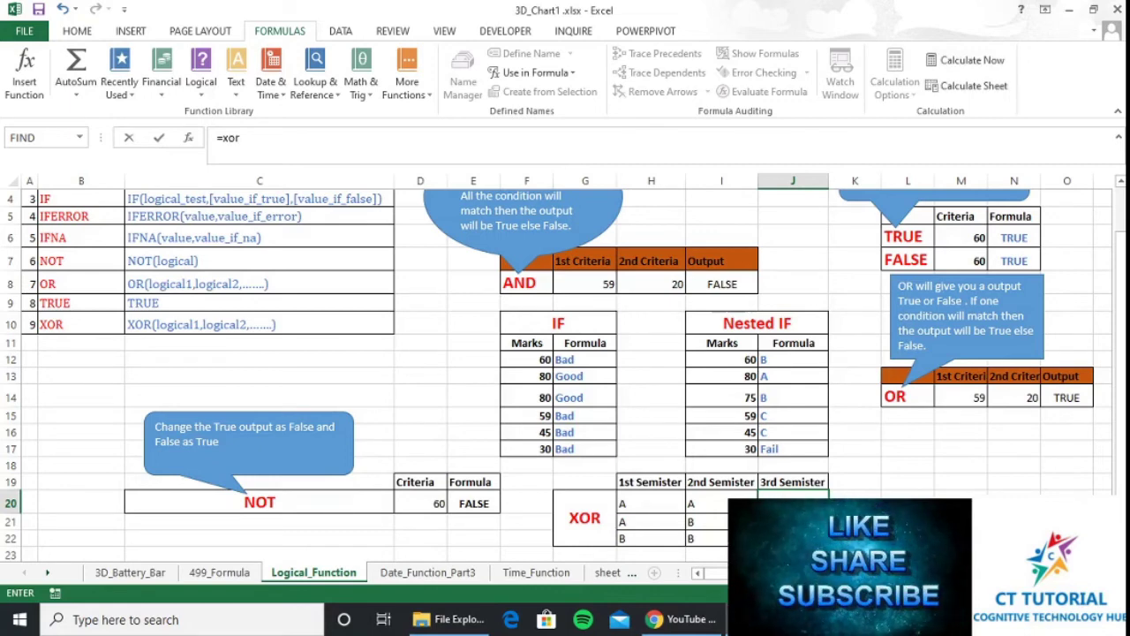
text(r)
key(Tab)
key(Left)
key(Left)
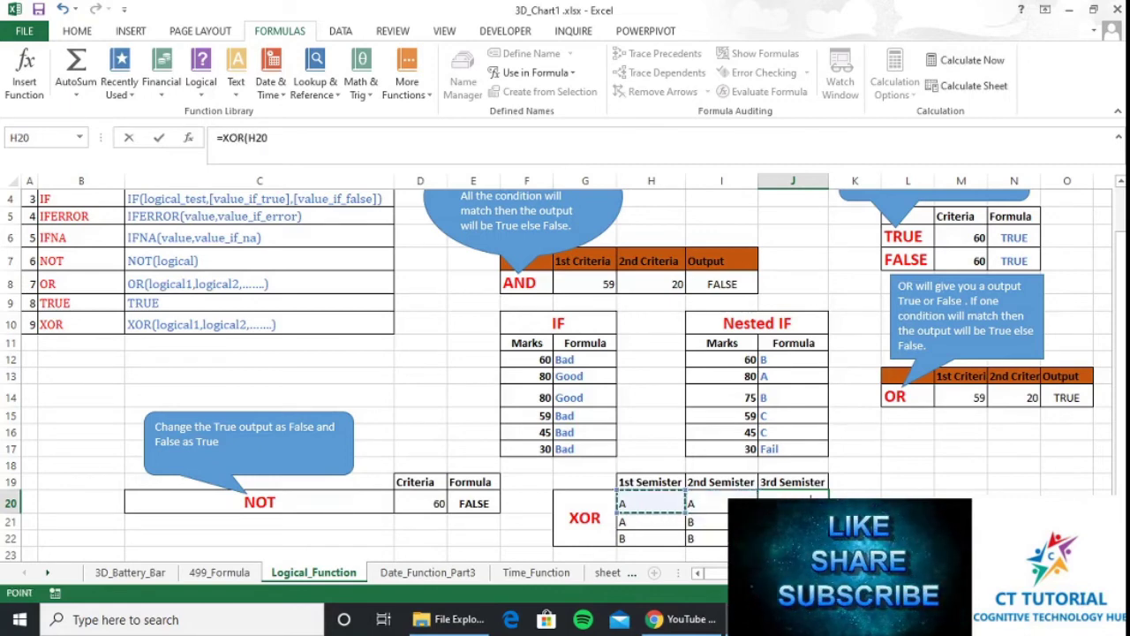
text(=)
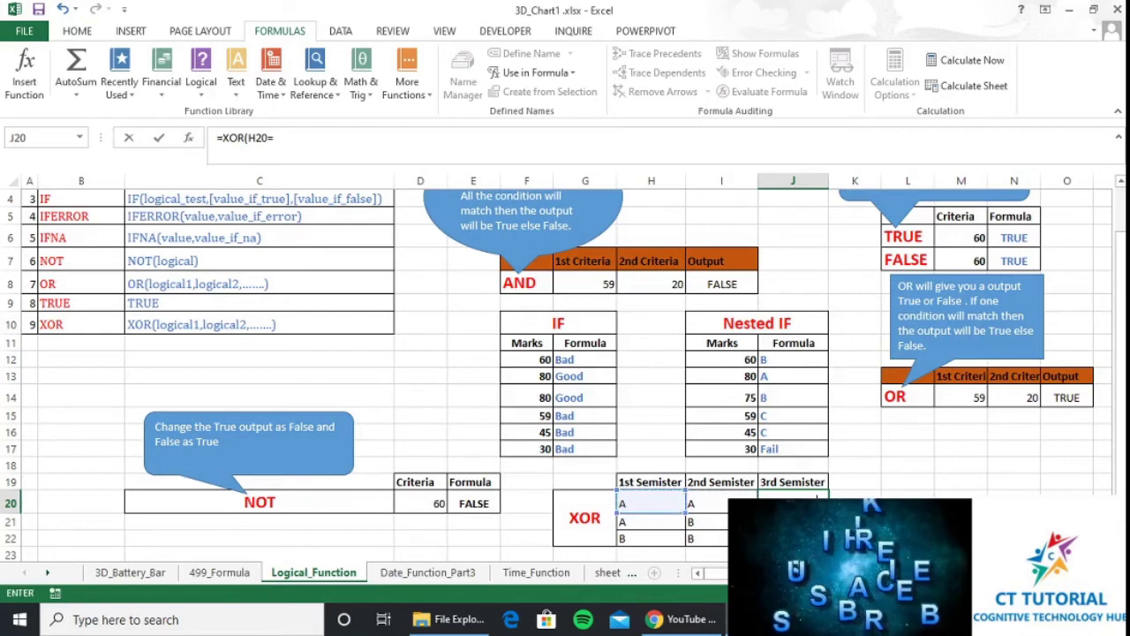
text("A)
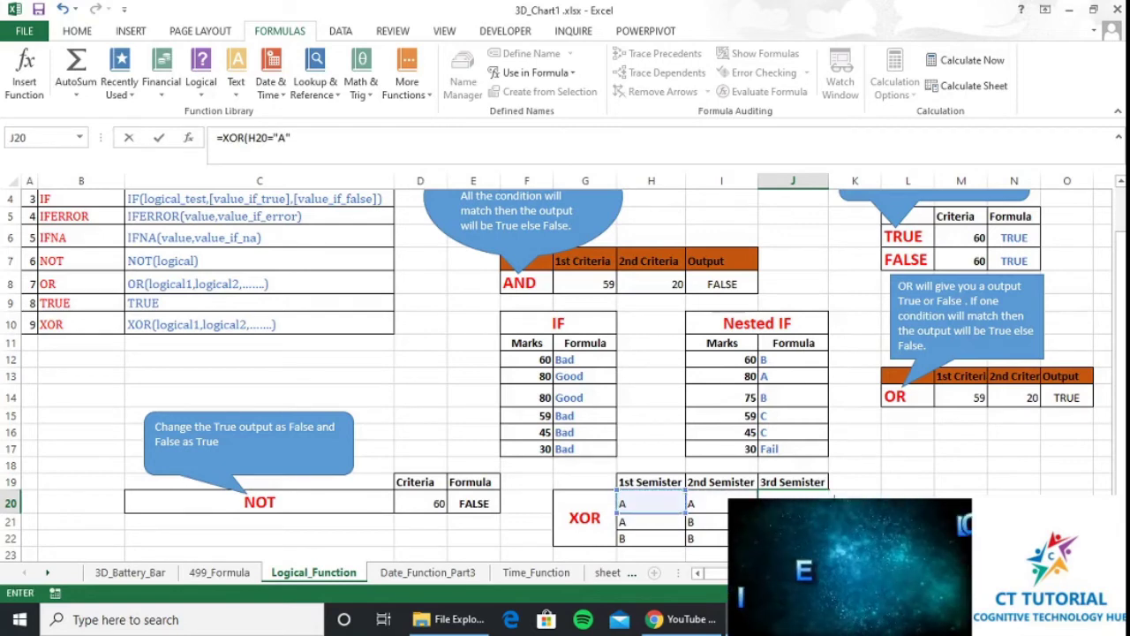
Complete the XOR formula in J20 with I20="A" as the second logical condition
text(",)
key(Left)
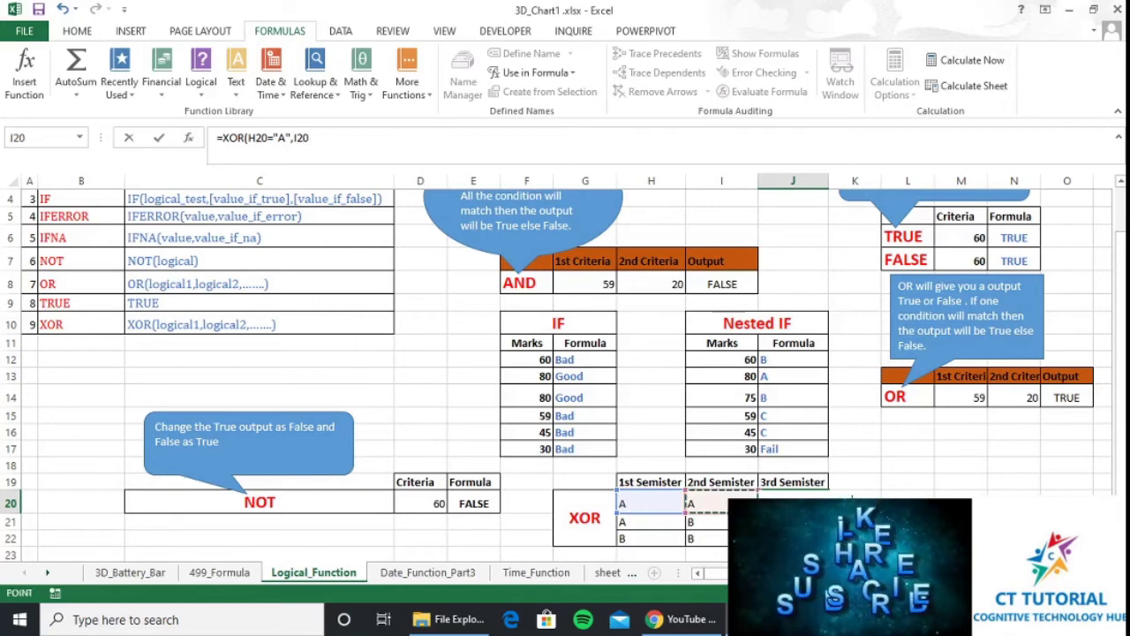
text(=)
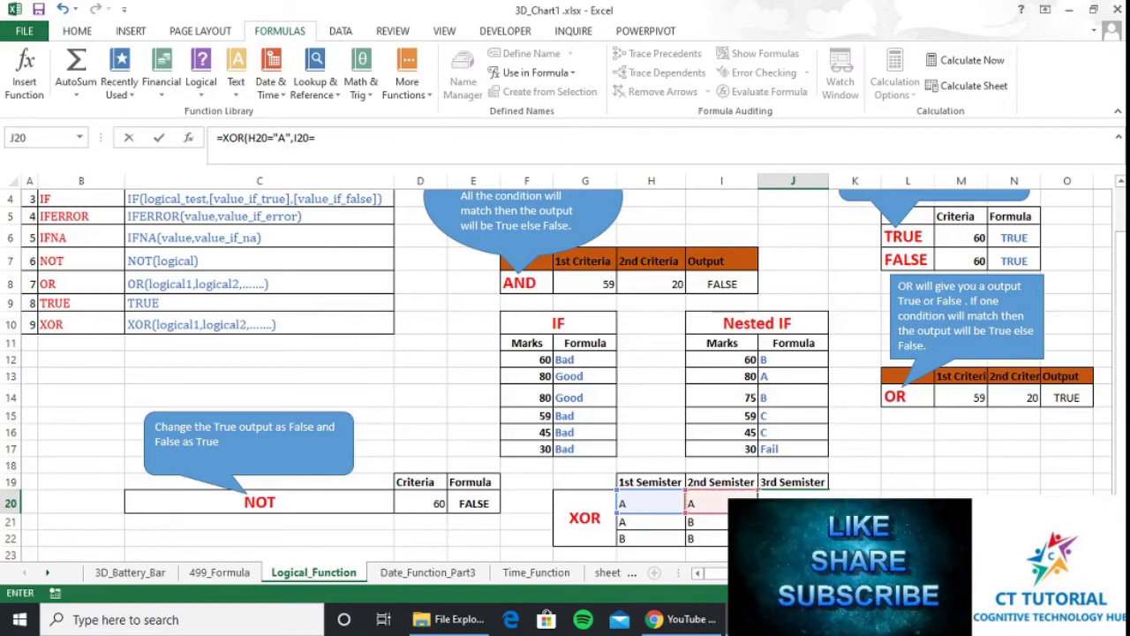
text("A)
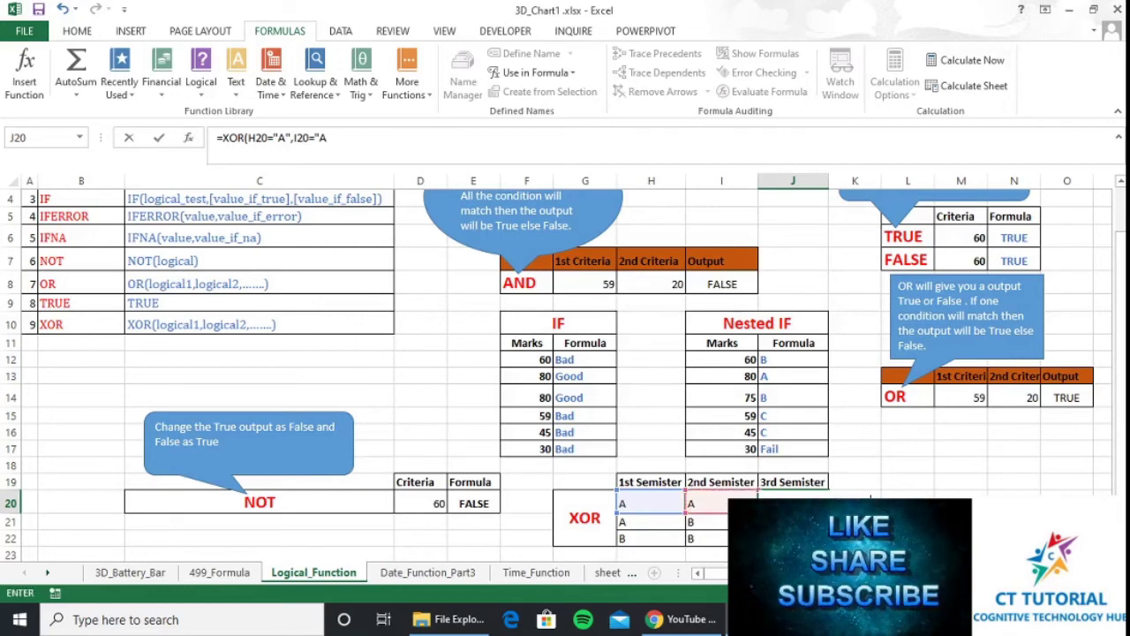
text("))
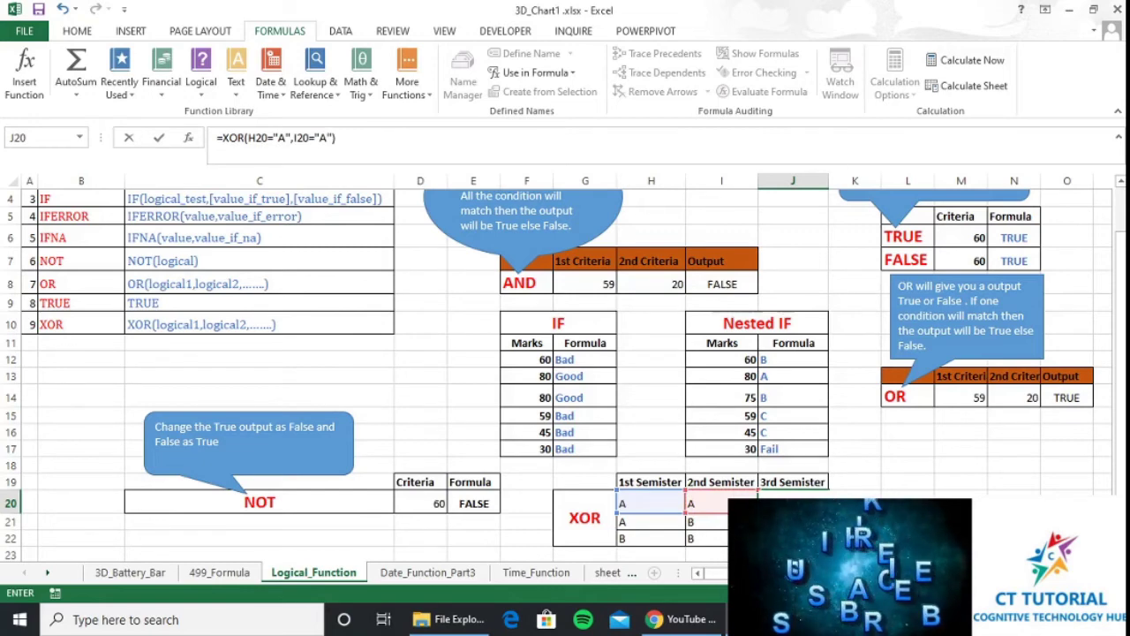
key(Return)
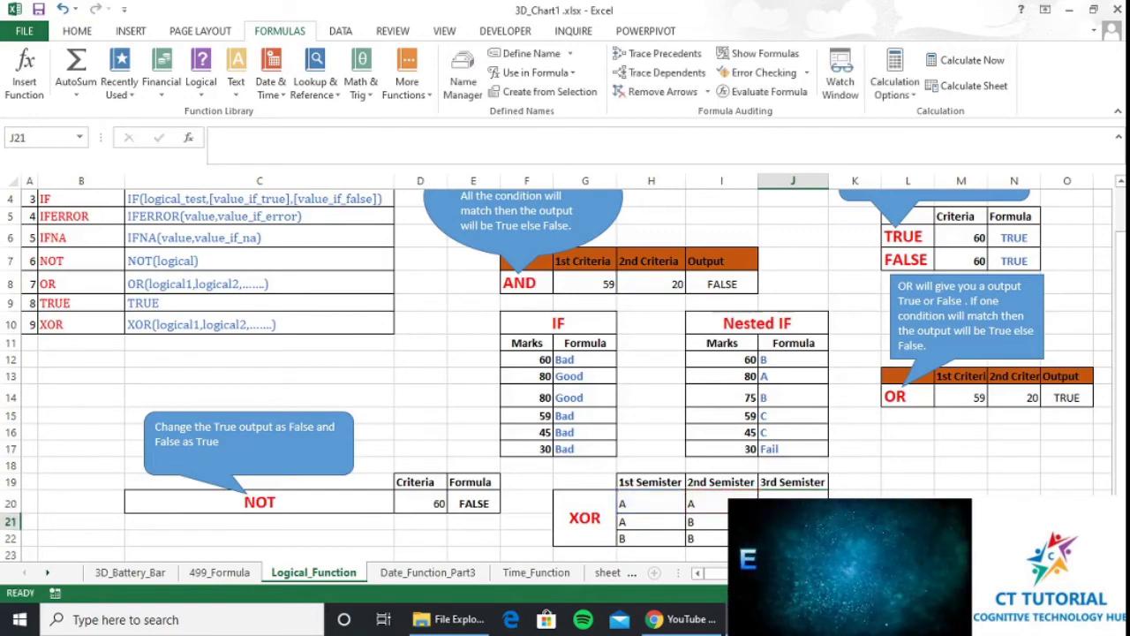
Copy the XOR formula from J20 into the range J20:J22
key(Up)
key(ctrl+c)
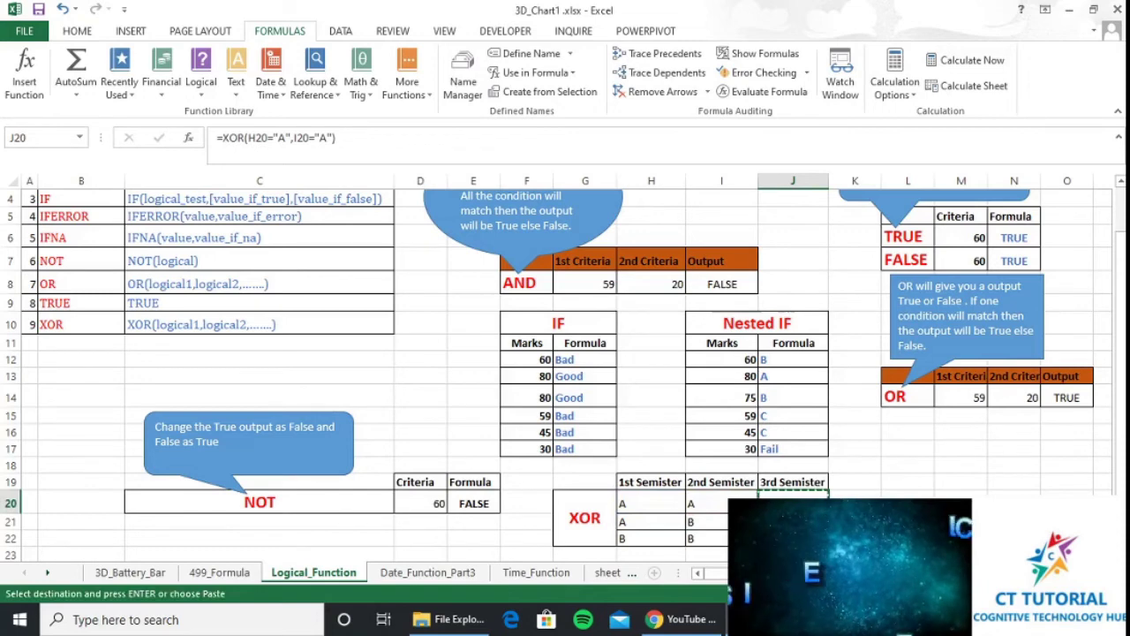
key(shift+Down)
key(shift+Down)
key(ctrl+v)
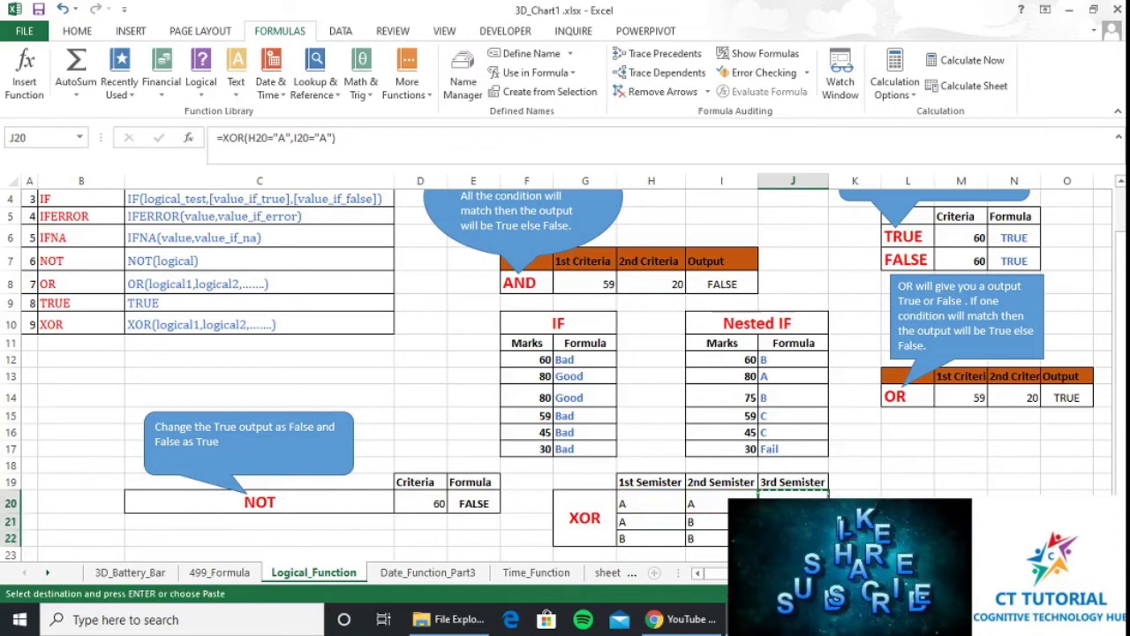
Review the XOR formulas in J20:J22 against the 1st and 2nd semester grades in rows 20 to 22
key(Down)
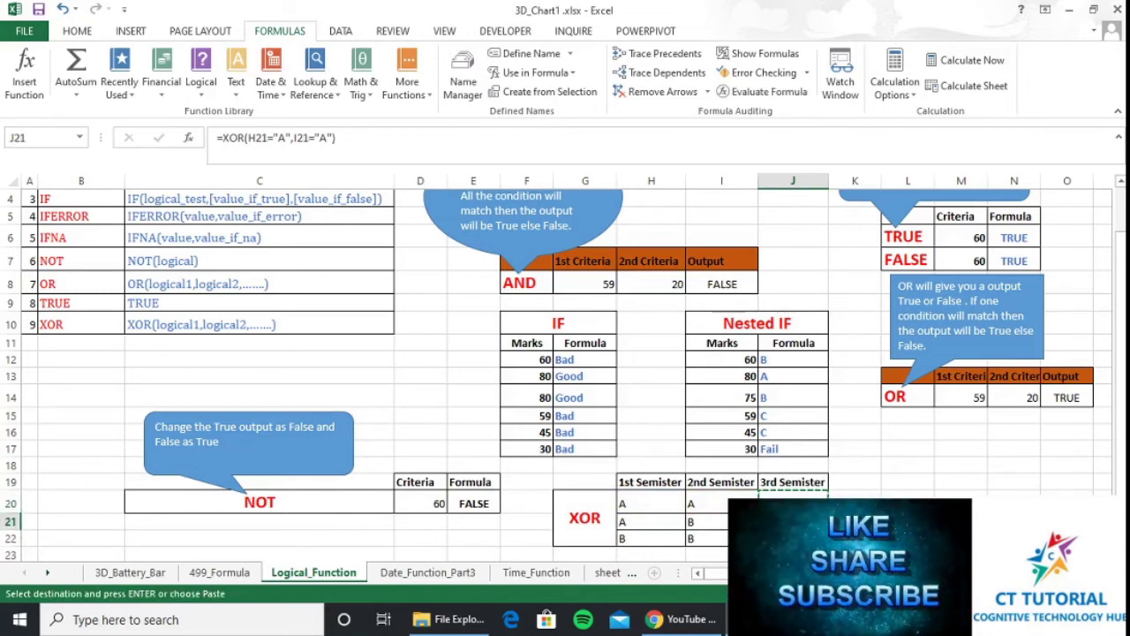
click(634, 523)
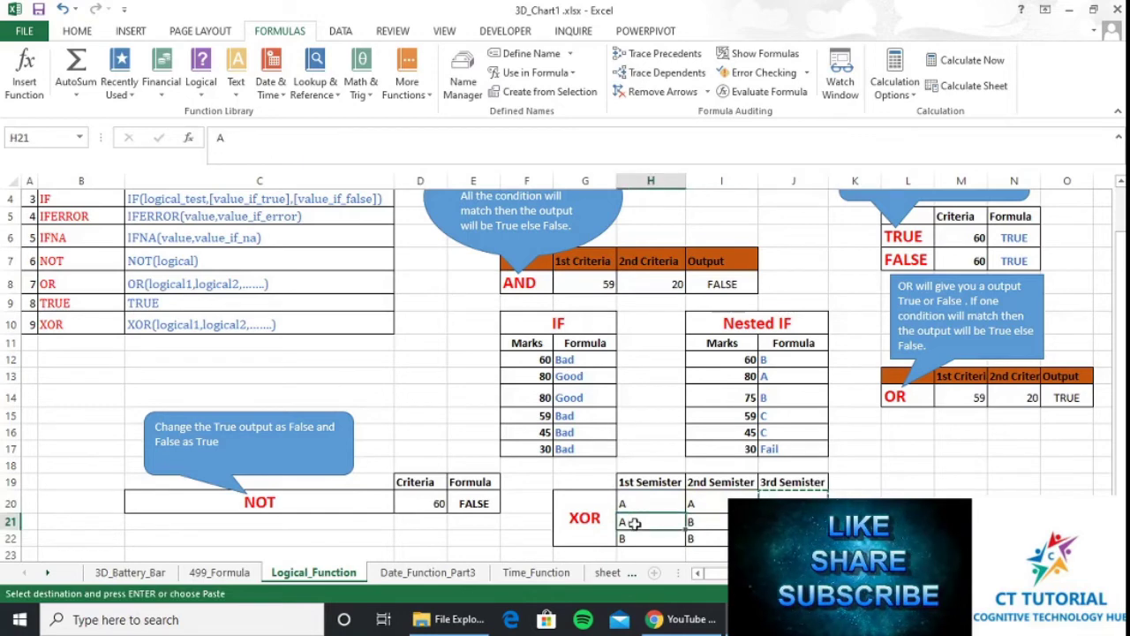
click(698, 524)
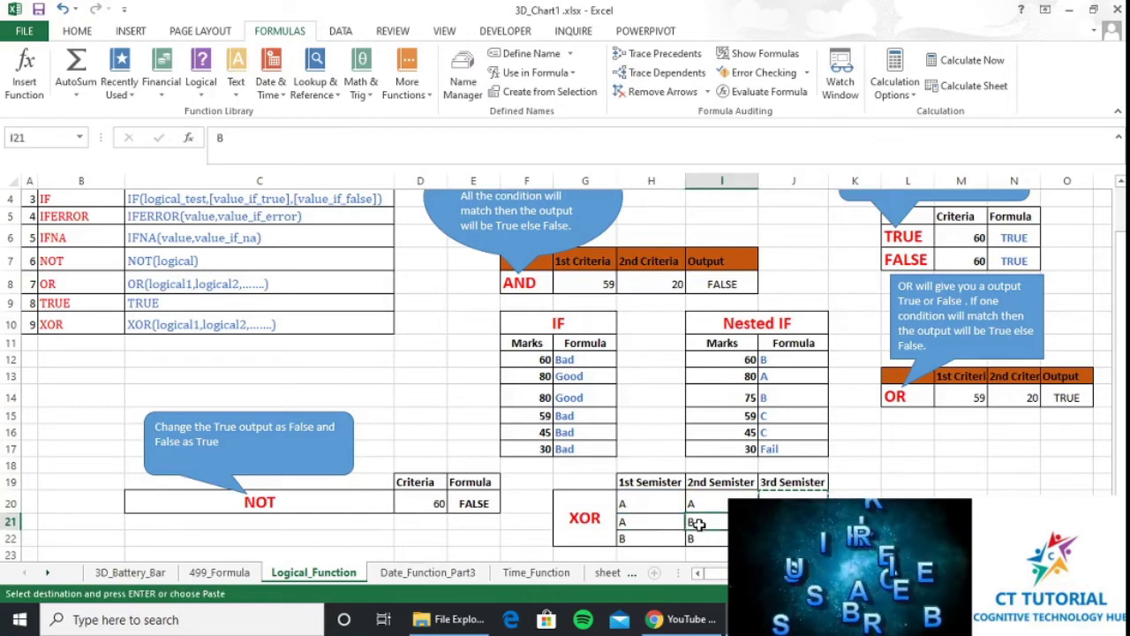
click(793, 522)
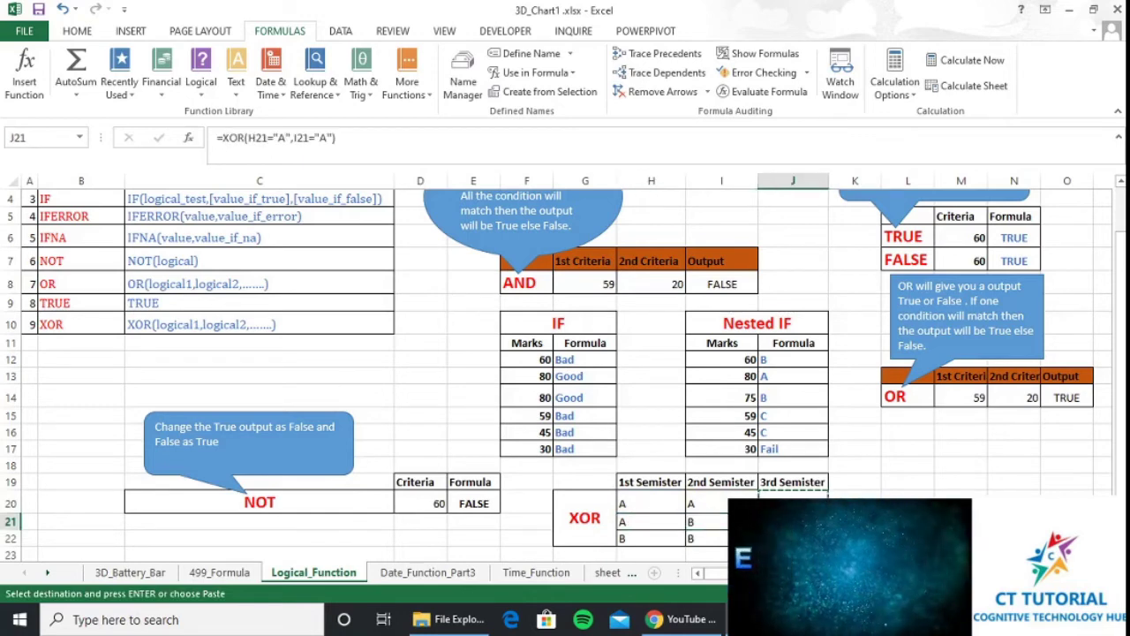
drag(629, 538, 725, 538)
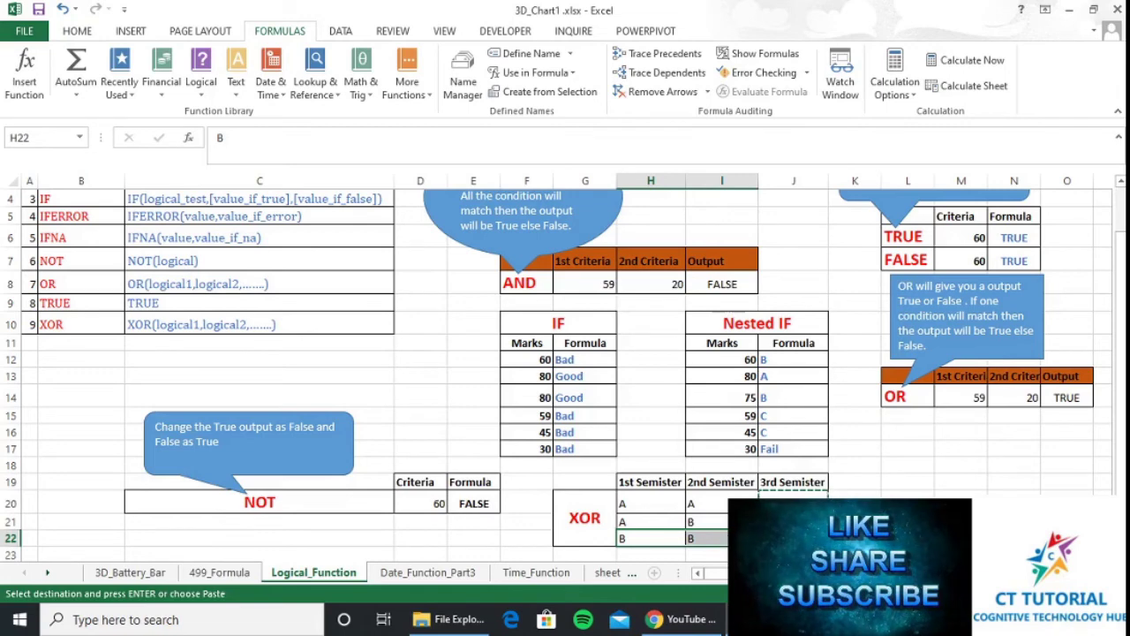
click(793, 538)
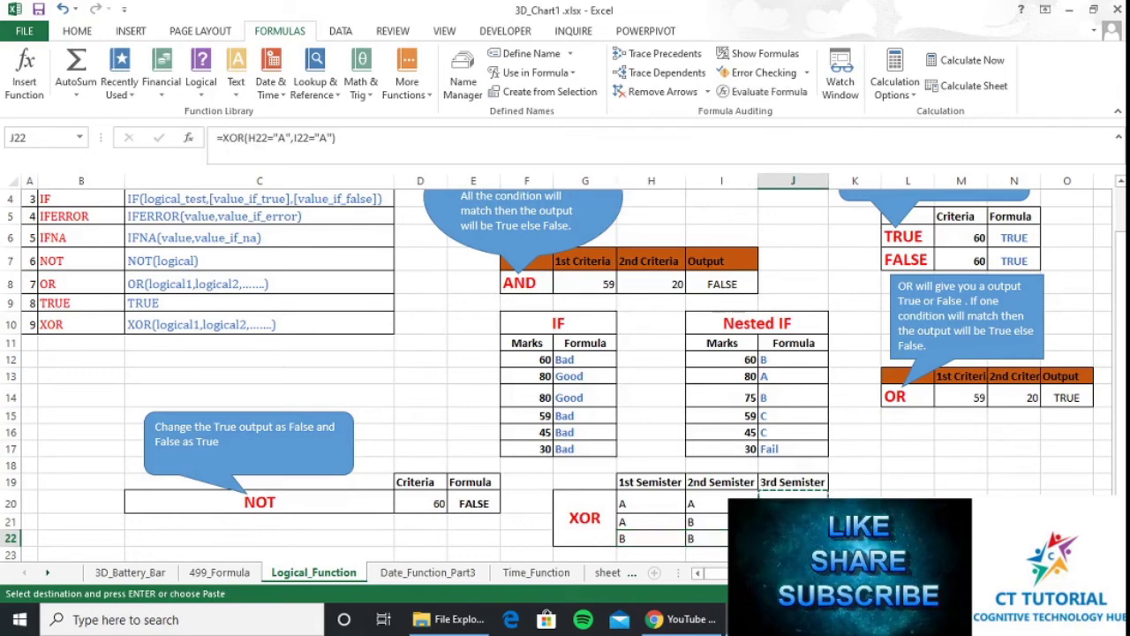
click(638, 508)
drag(719, 505, 724, 505)
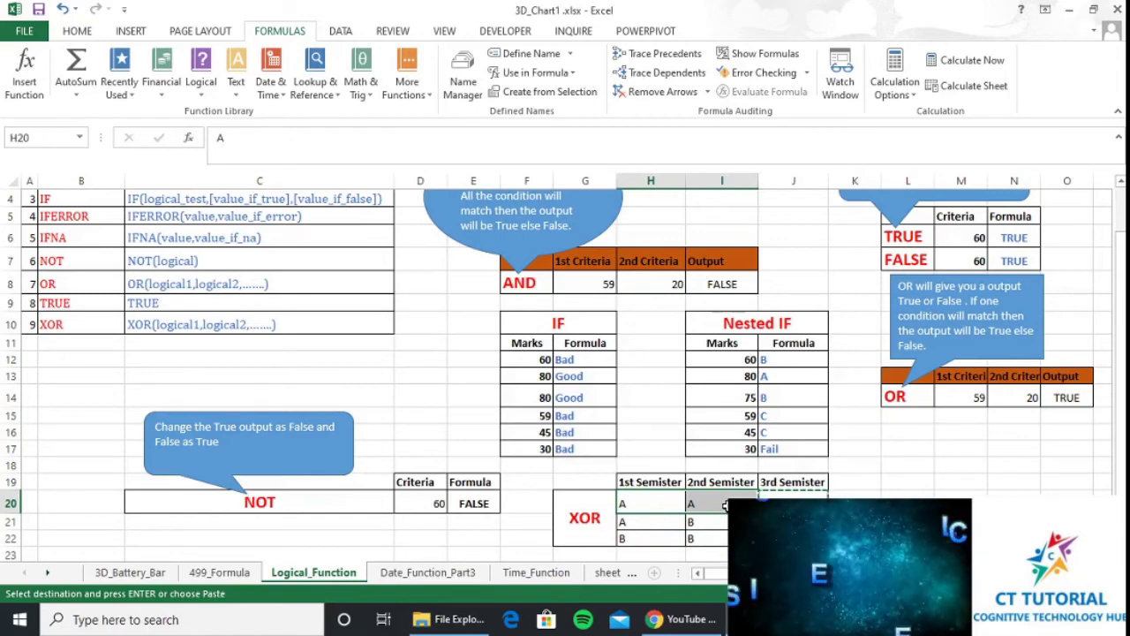
click(793, 498)
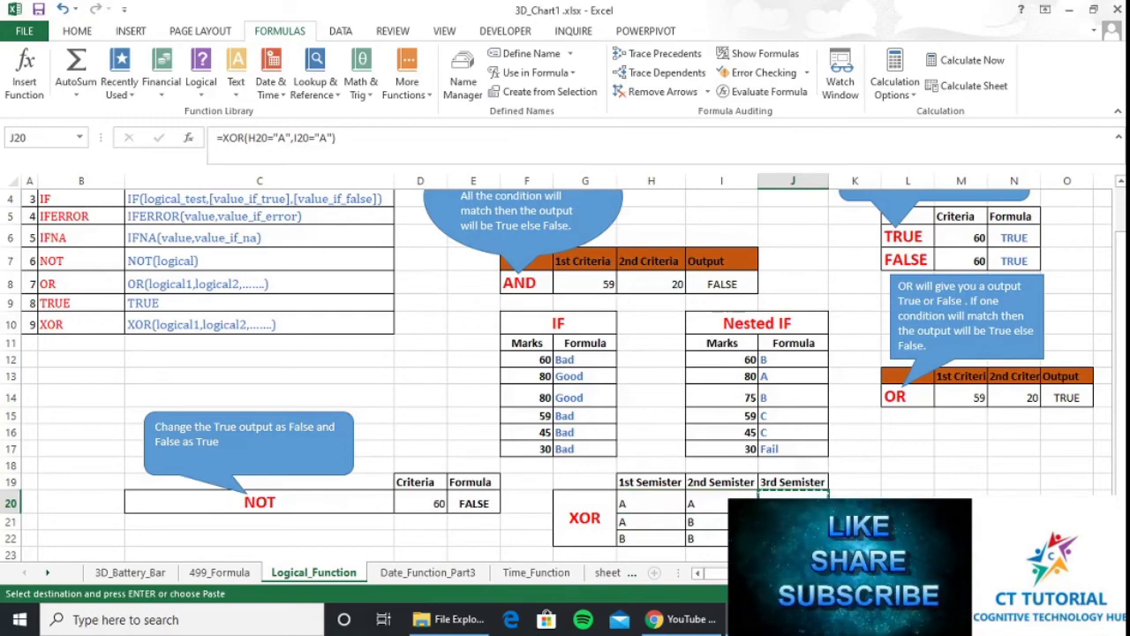
Begin an IFNA formula in E25, beside the #N/A value in the IFNA example
key(Down)
key(Down)
key(Down)
key(Down)
key(Down)
key(Down)
key(Down)
key(Down)
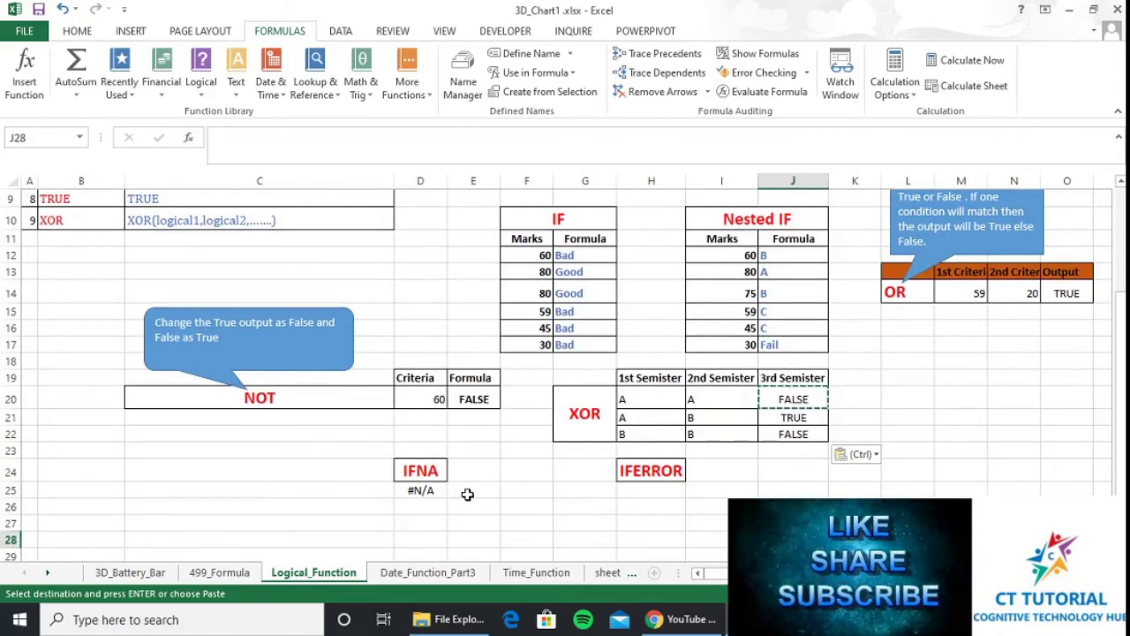
key(Left)
key(Left)
key(Left)
key(Left)
key(Left)
key(Left)
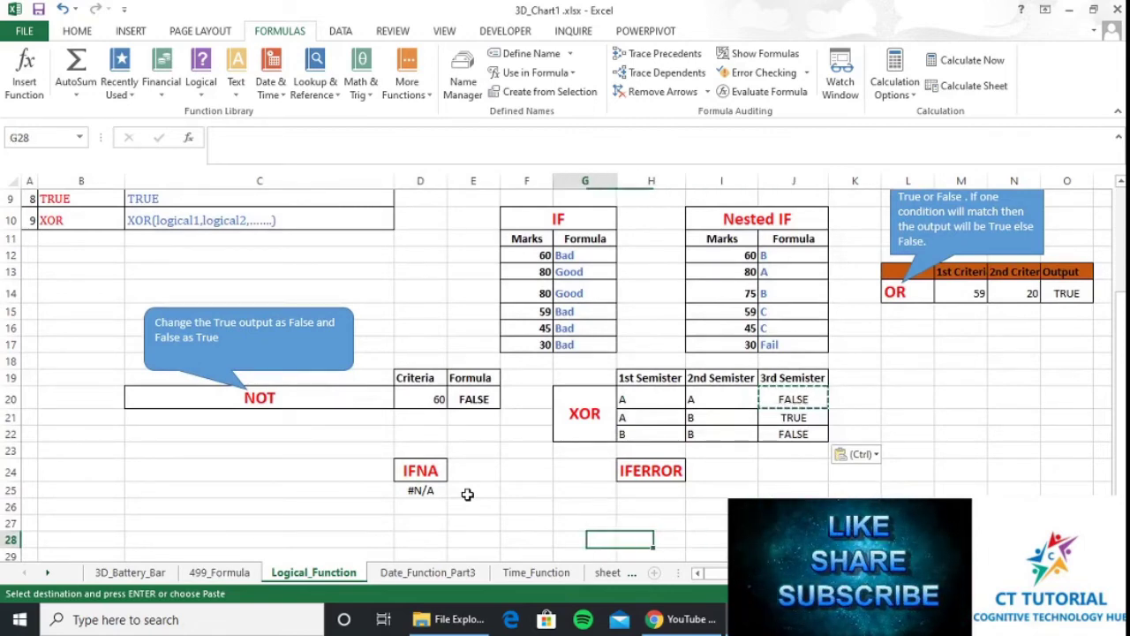
key(Up)
key(Up)
key(Up)
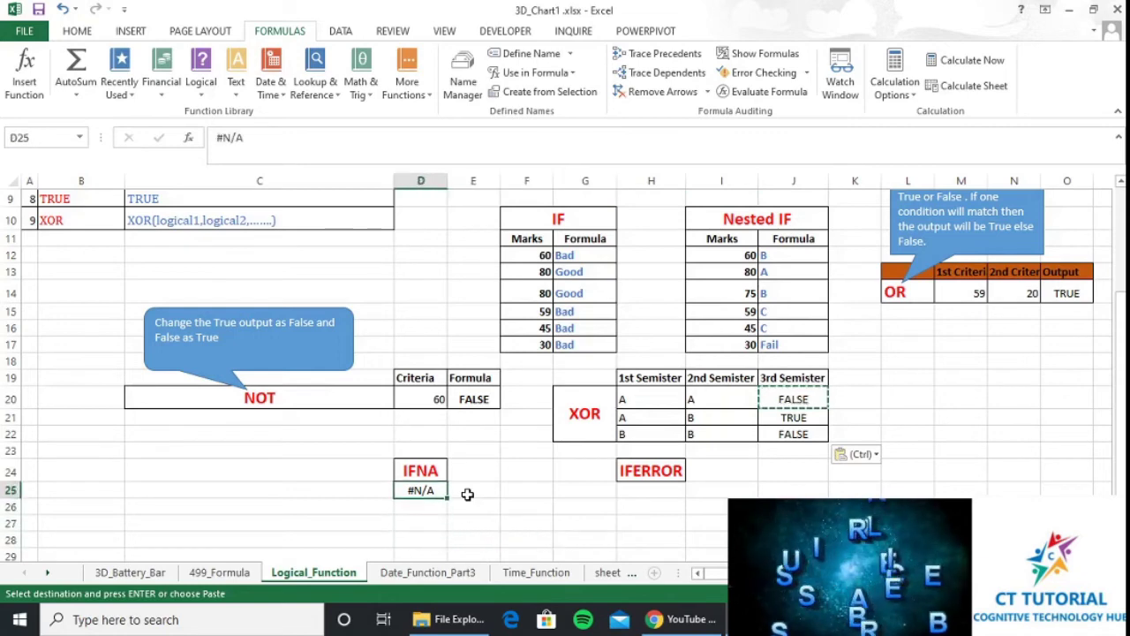
key(Right)
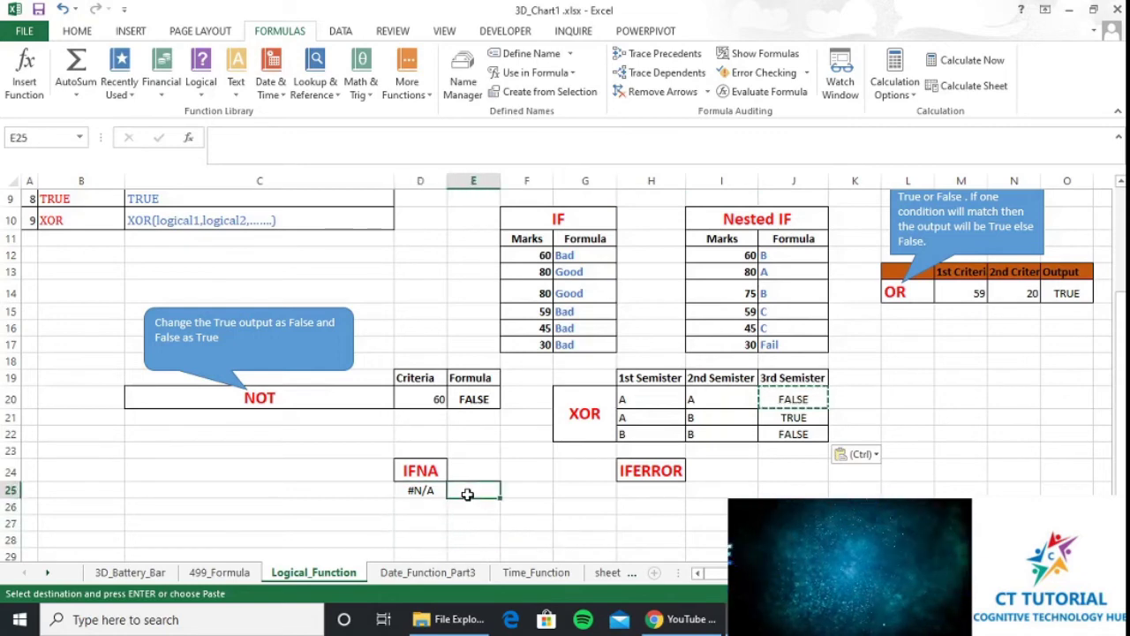
text(=)
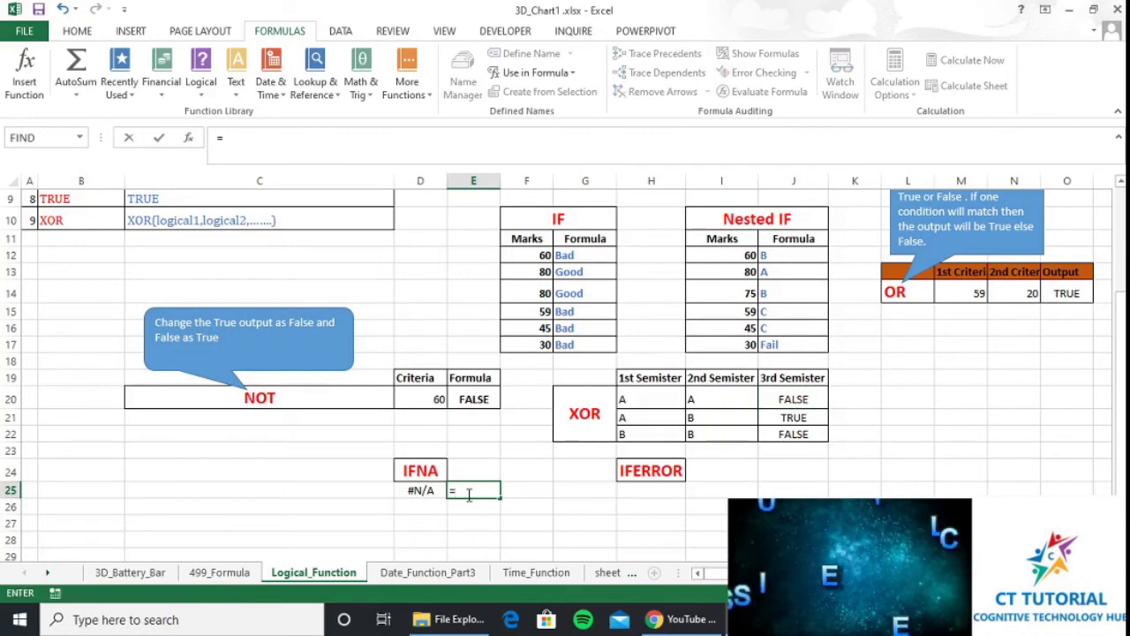
text(if)
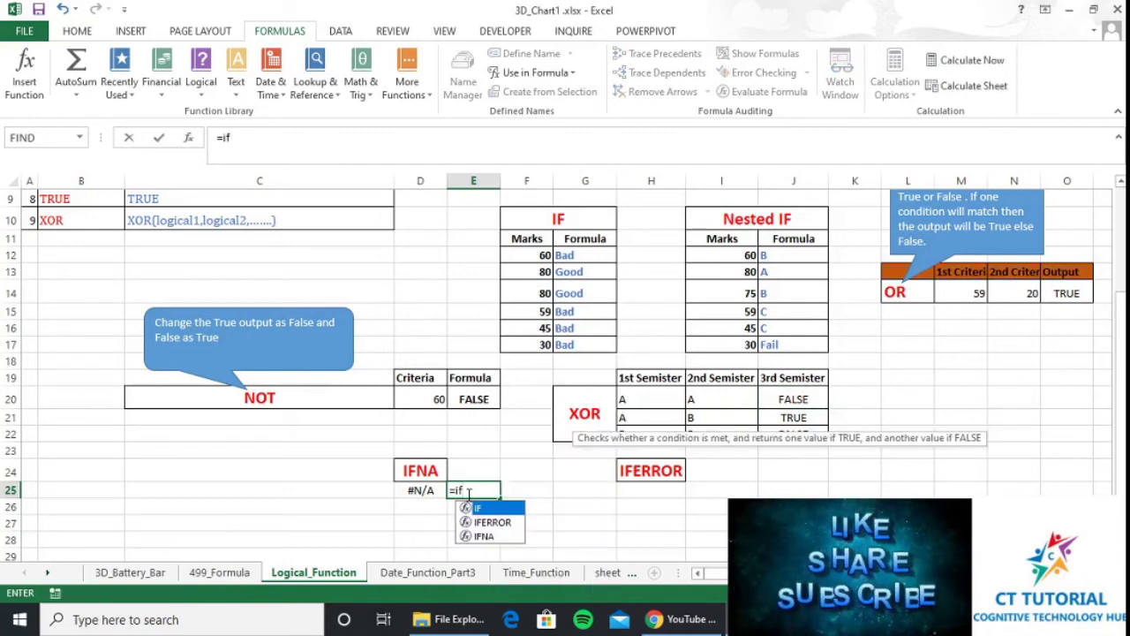
key(Down)
key(Down)
key(Tab)
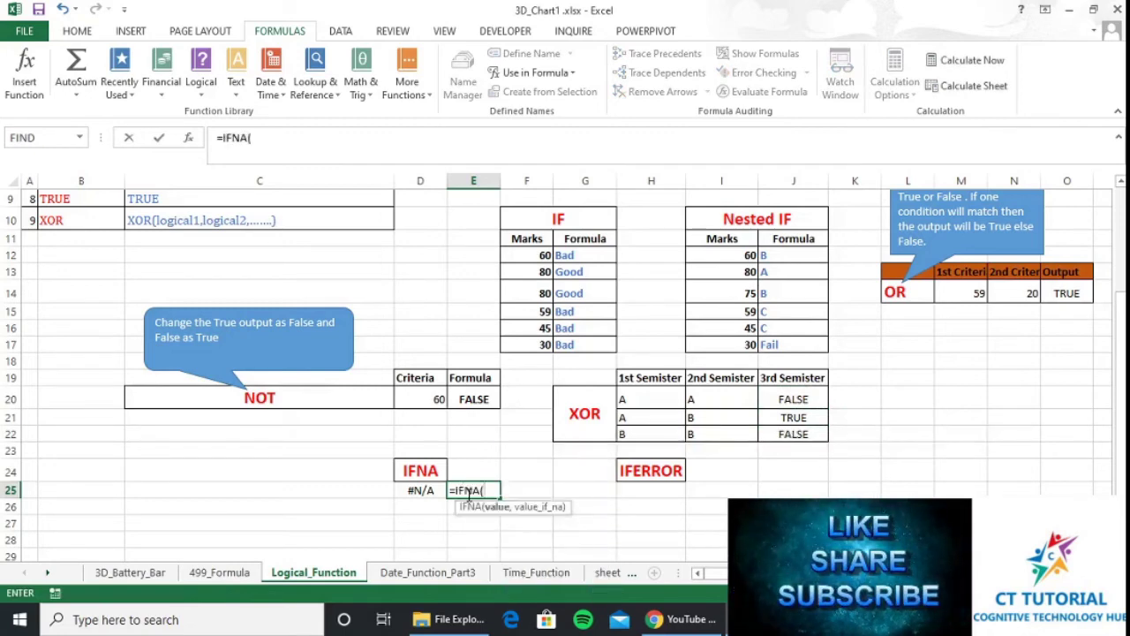
Complete the IFNA formula in E25 with D25 as the value and 0 as the value if N/A
key(Left)
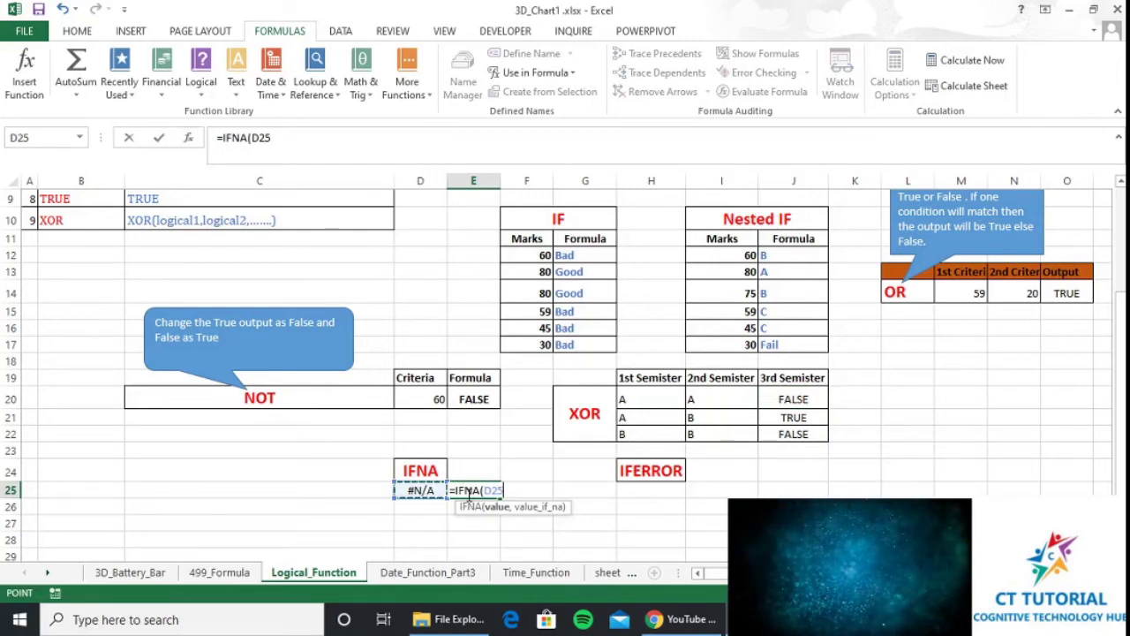
text(,)
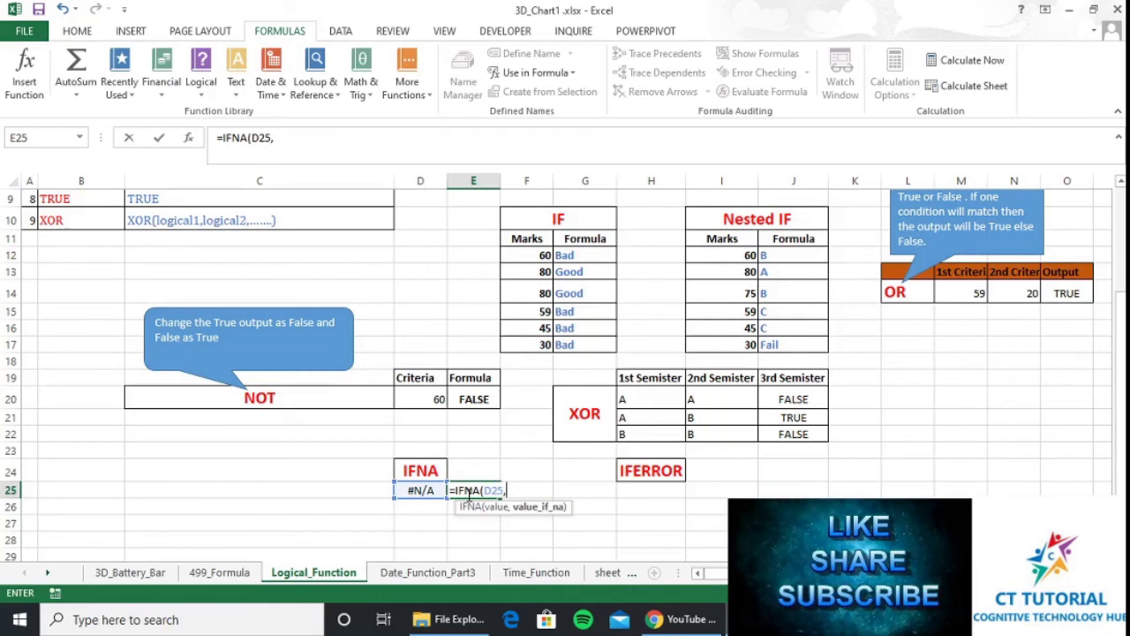
text(0))
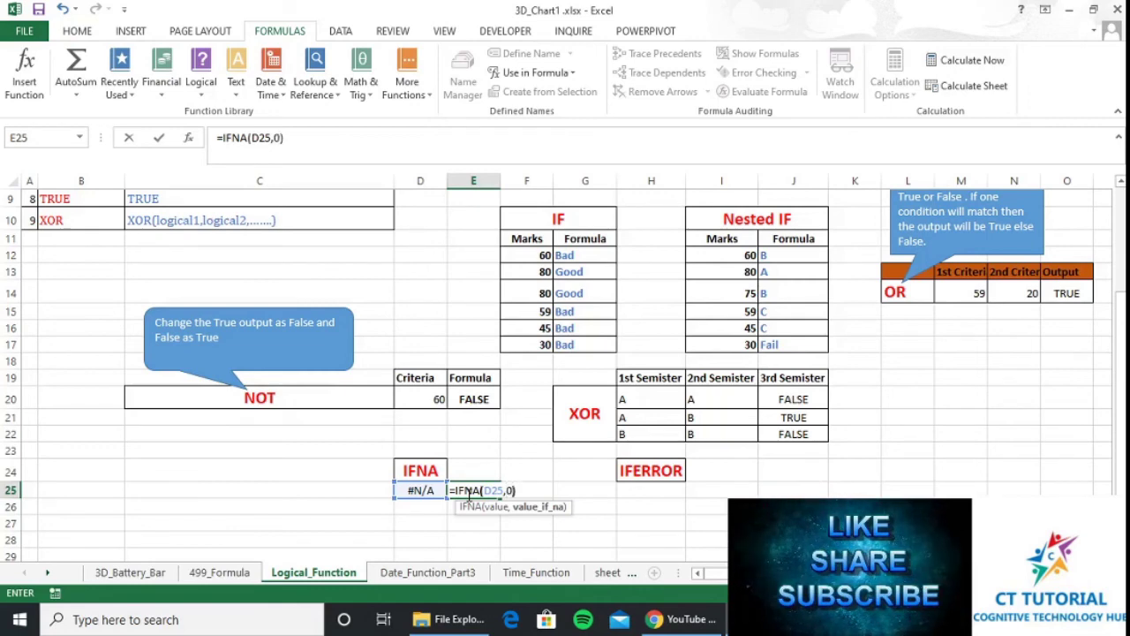
key(Return)
click(468, 494)
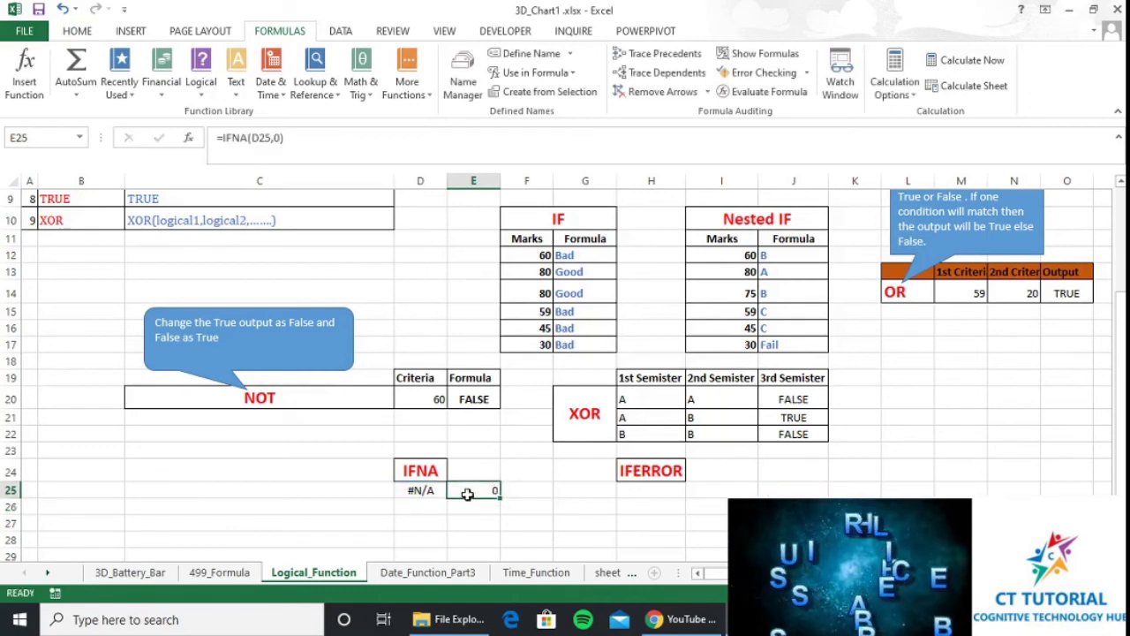
Set the IFNA example's input value in D25 to 0 and check the formula result in E25
key(Left)
text(0)
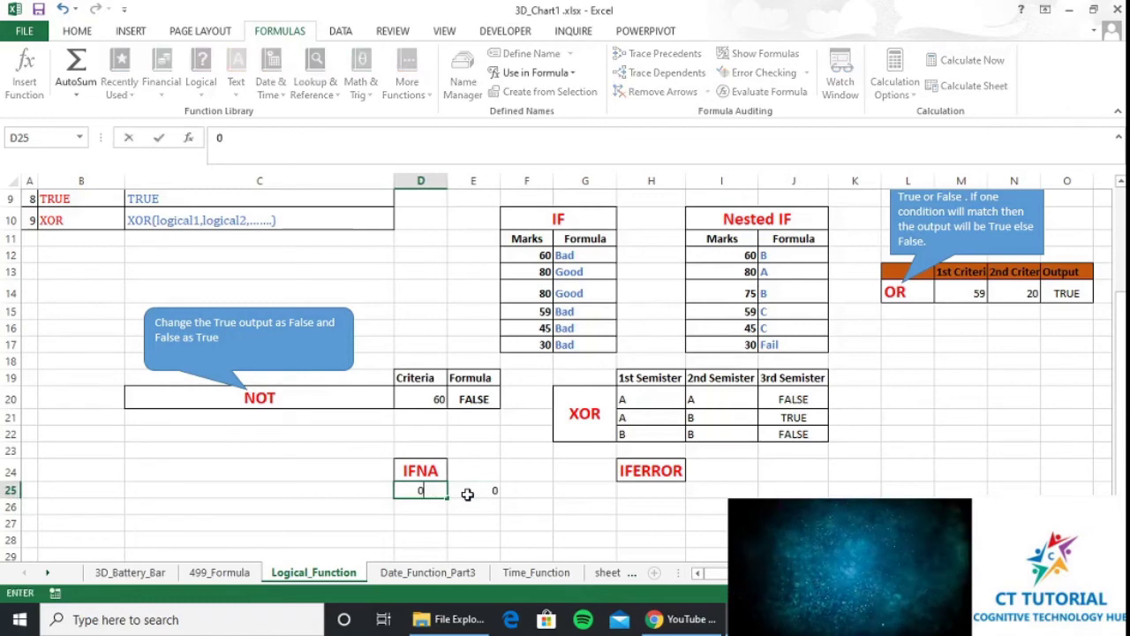
key(Return)
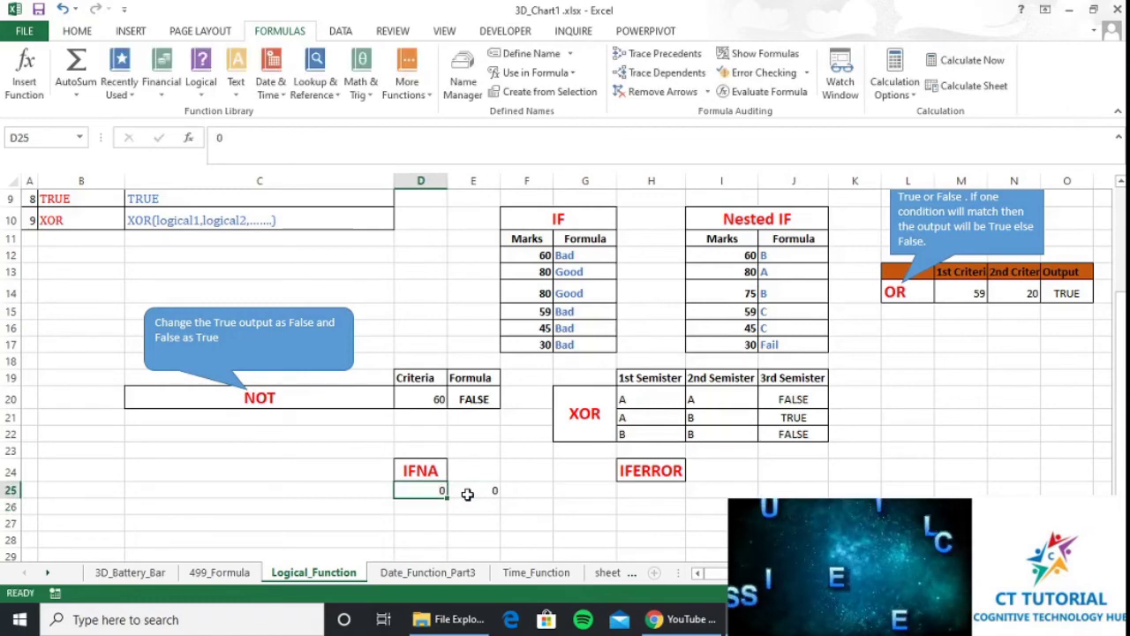
click(467, 494)
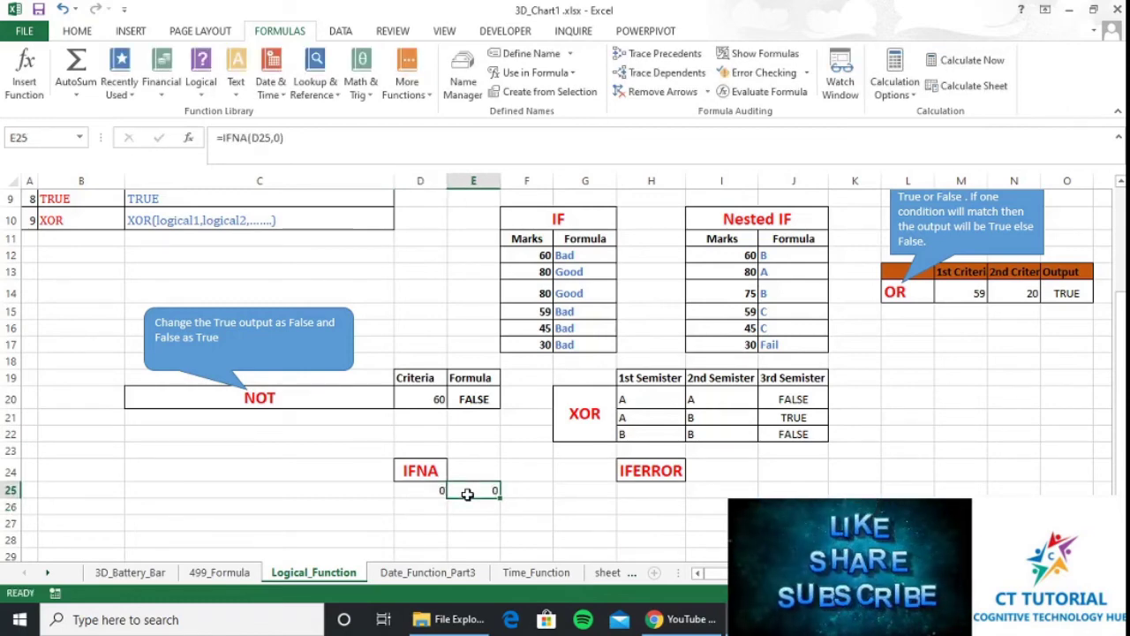
Set the IFNA example's input value in D25 back to #N/A and check the formula in E25
key(Left)
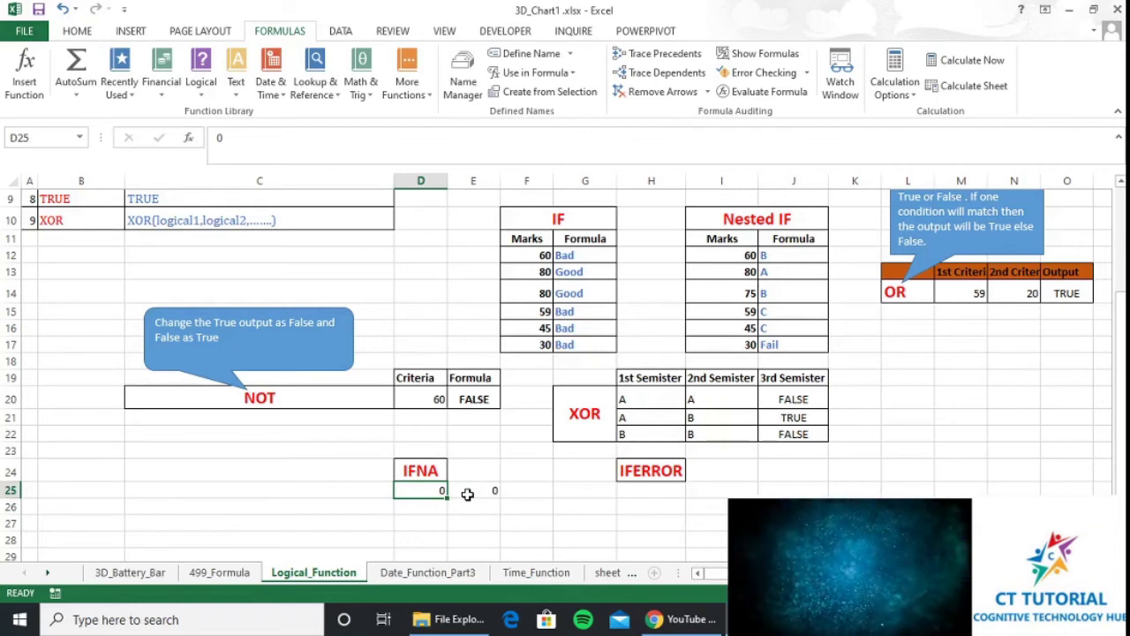
text(#n)
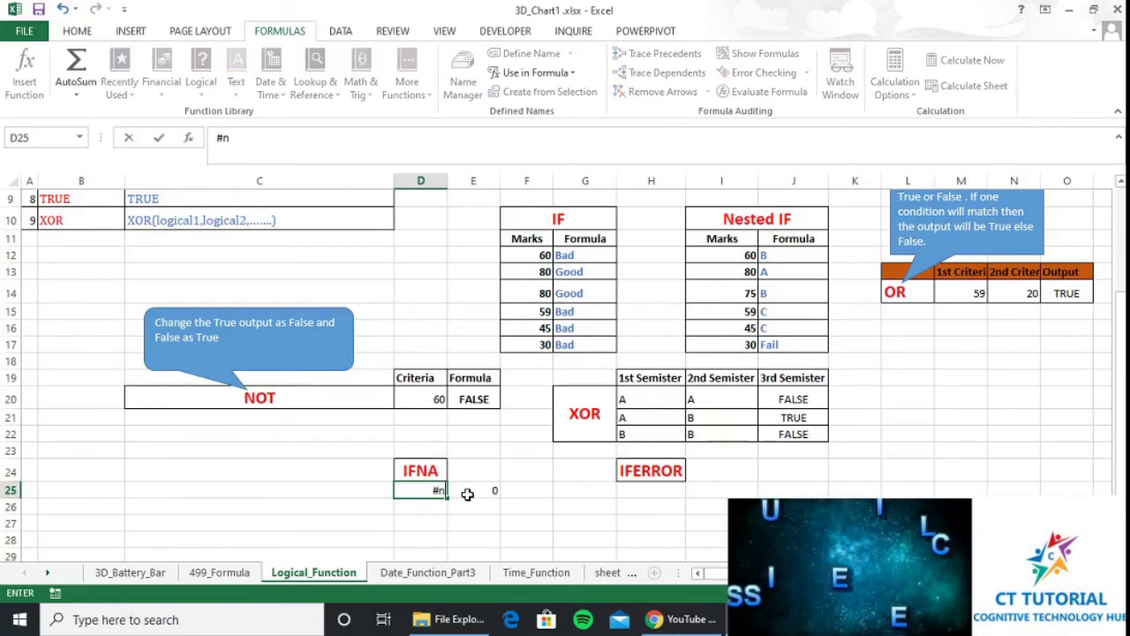
text(/a)
key(Tab)
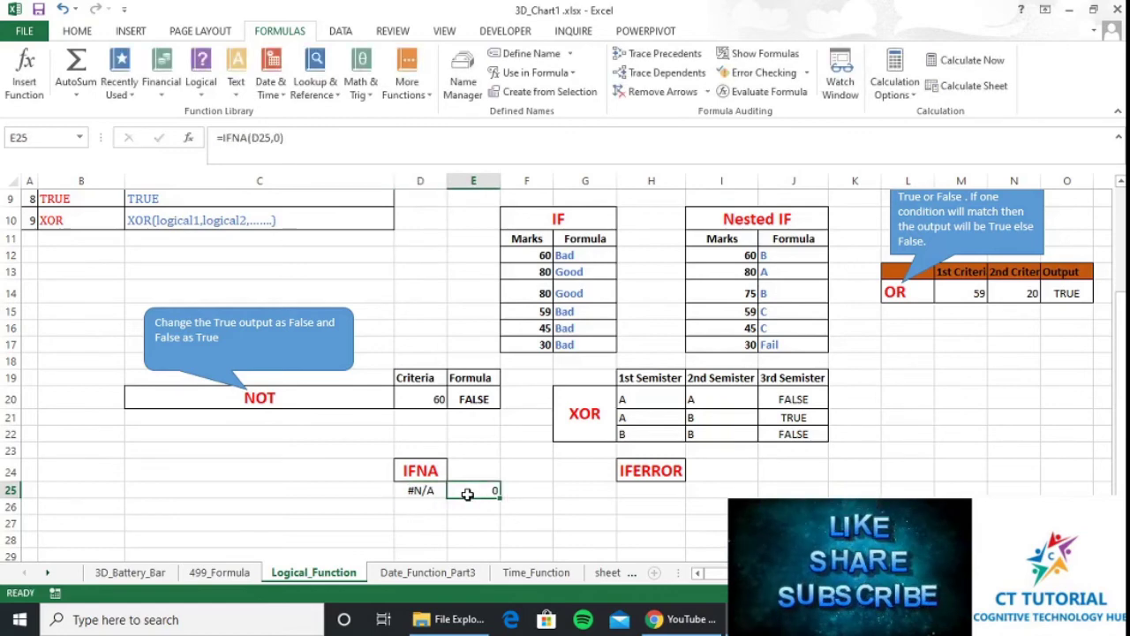
Enter 0/0 without an equals sign in H25, below the IFERROR heading
key(Tab)
key(Tab)
key(Tab)
key(Tab)
key(Tab)
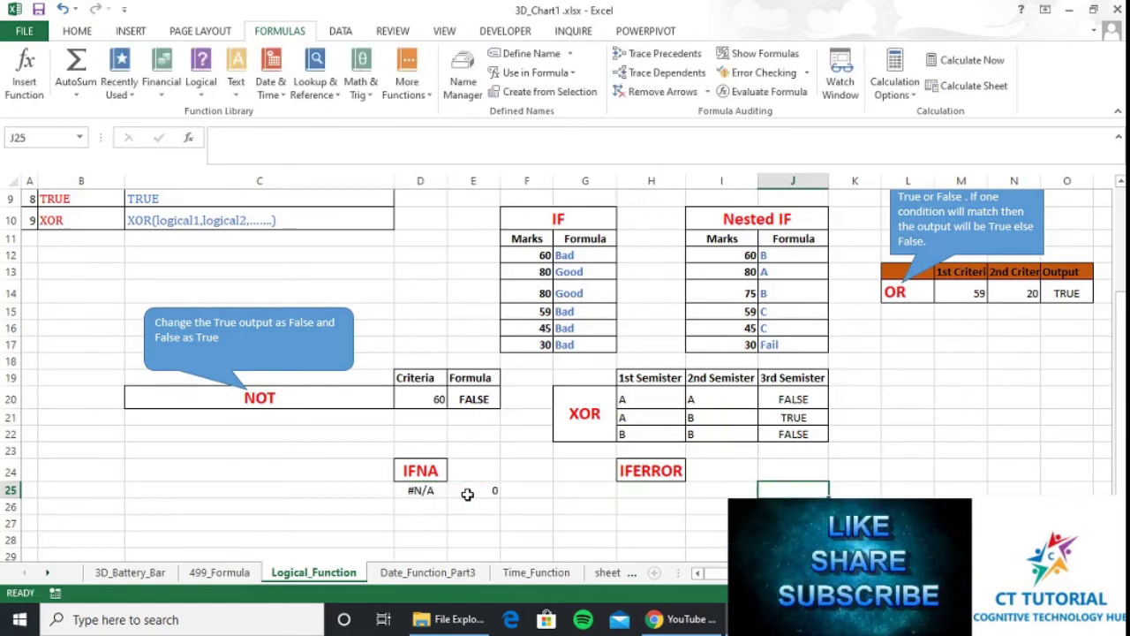
key(shift+Tab)
key(shift+Tab)
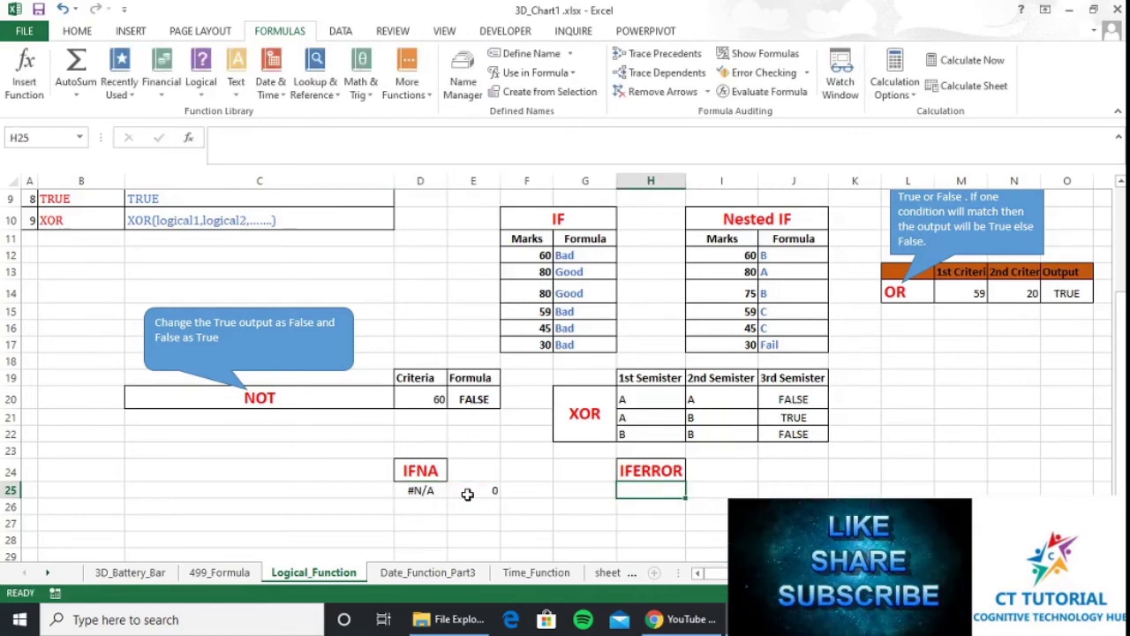
text(0/0)
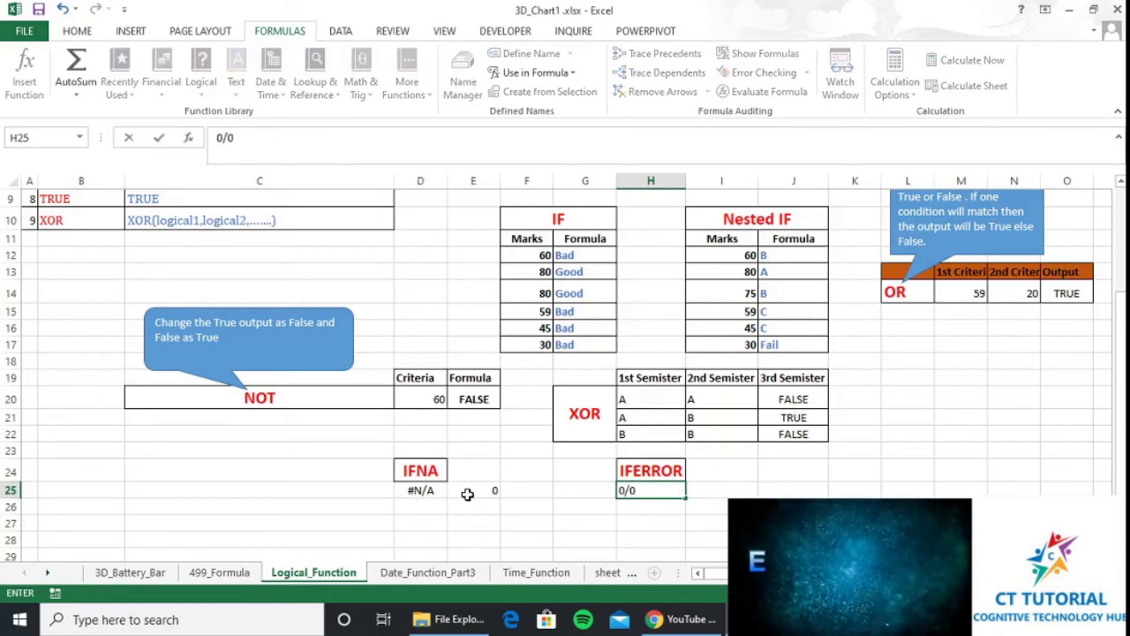
key(Right)
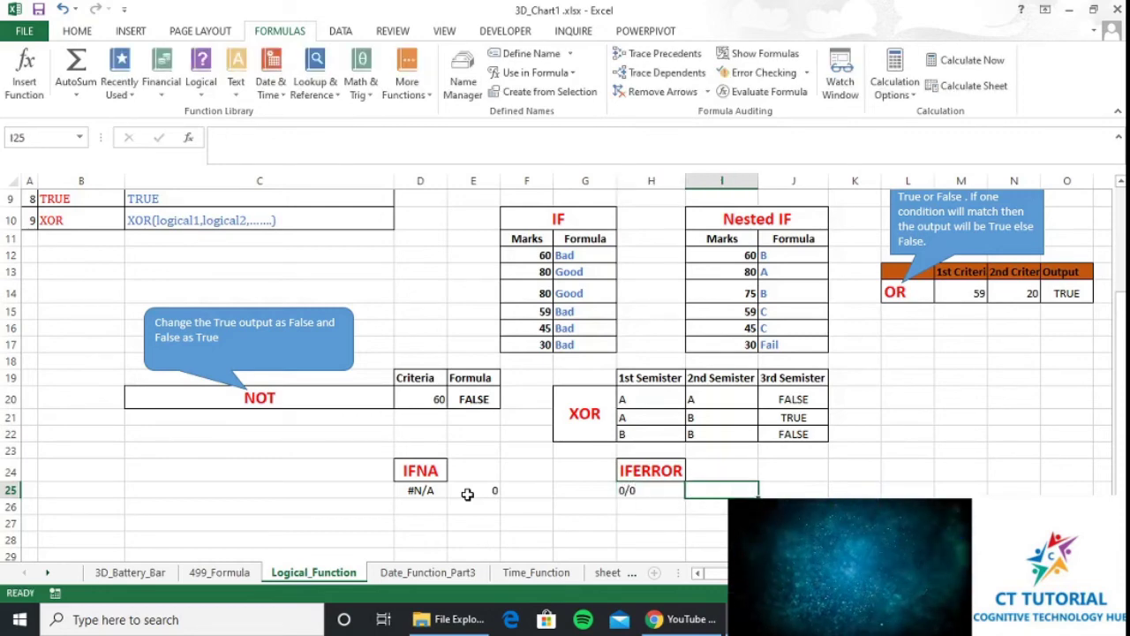
Replace the entry in H25 with the formula =0/0 and reselect the cell
key(Left)
key(Left)
key(Down)
key(Right)
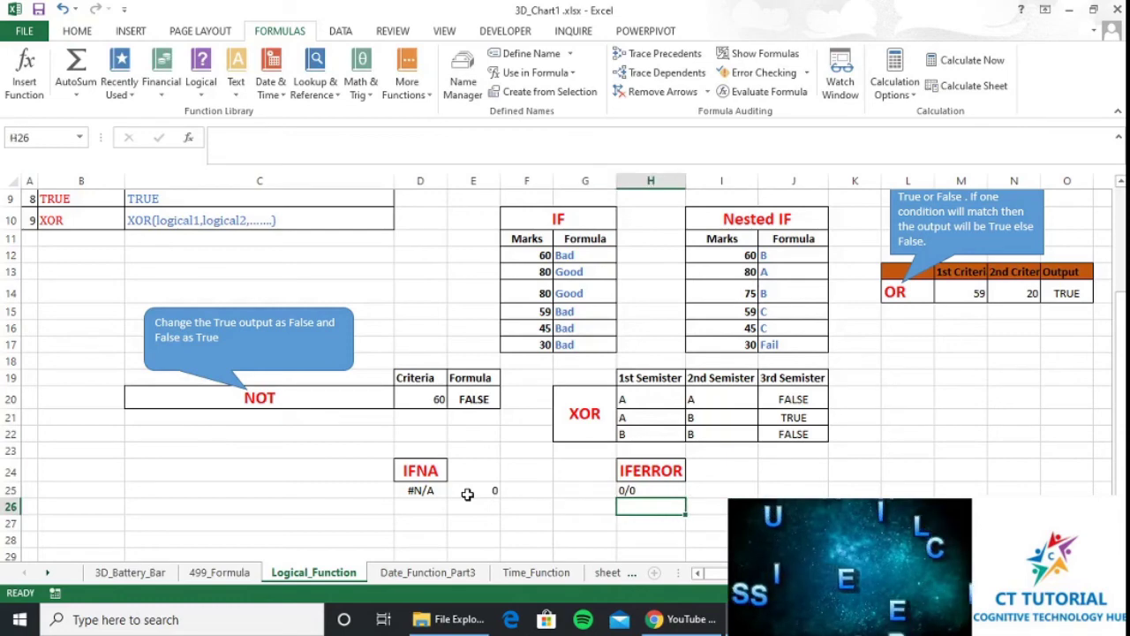
key(Up)
text(=0/0)
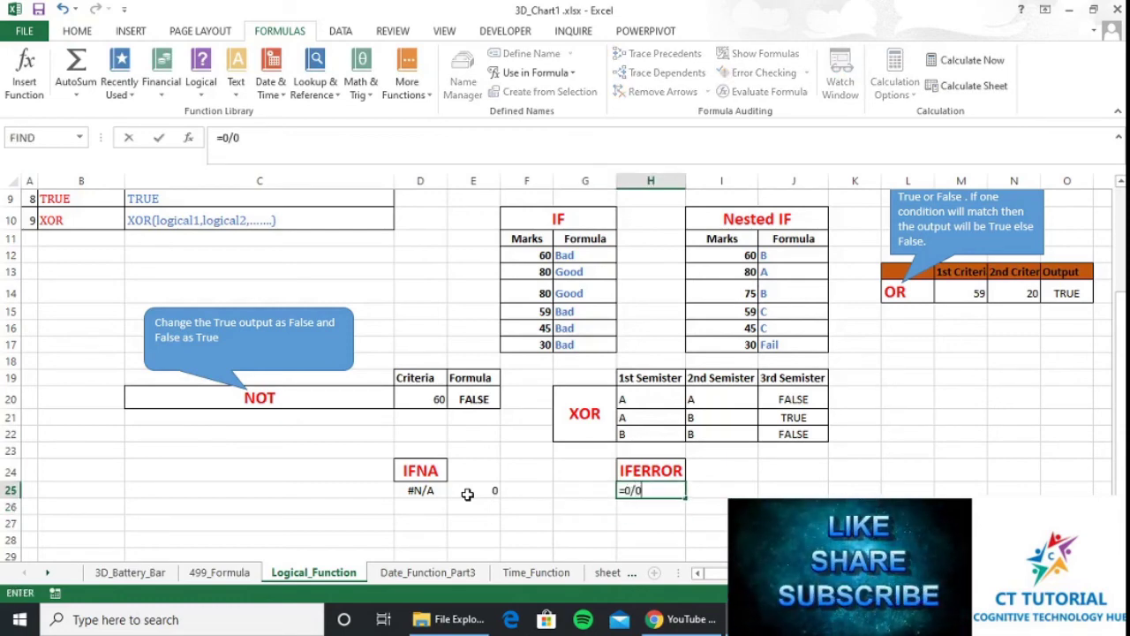
key(Return)
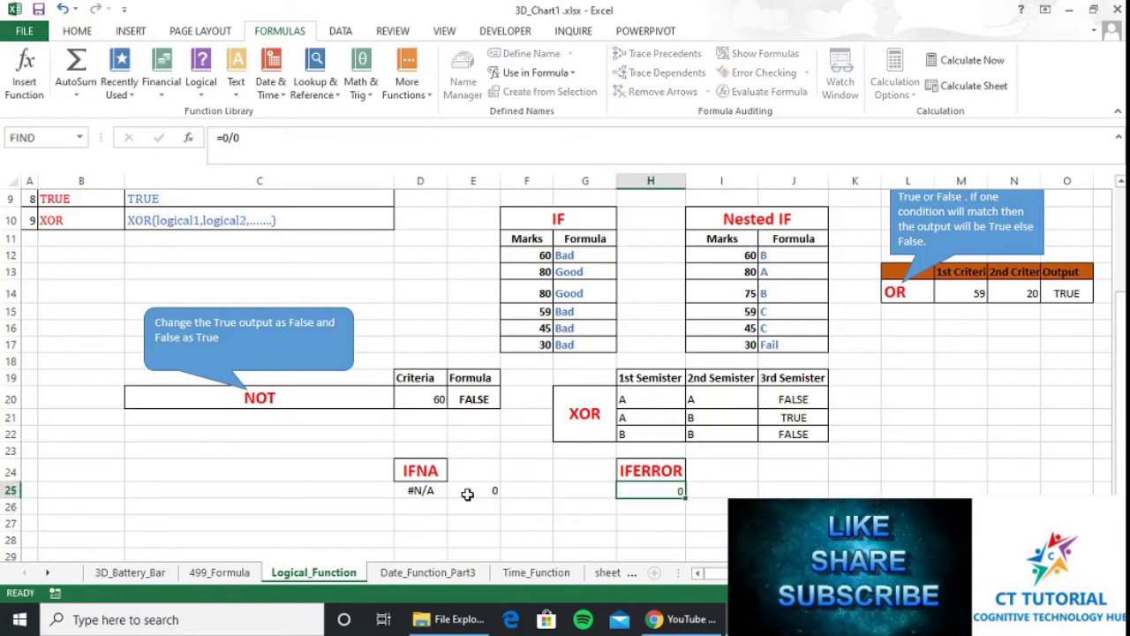
key(Up)
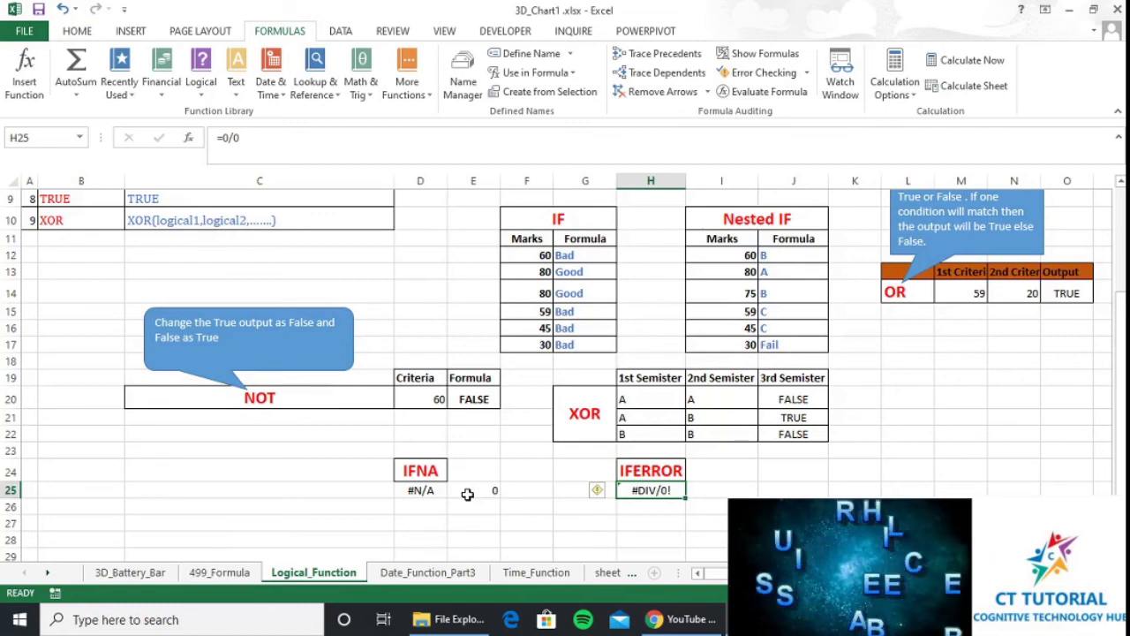
Insert the IFERROR function in front of the 0/0 division in H25's formula
click(223, 139)
text(if)
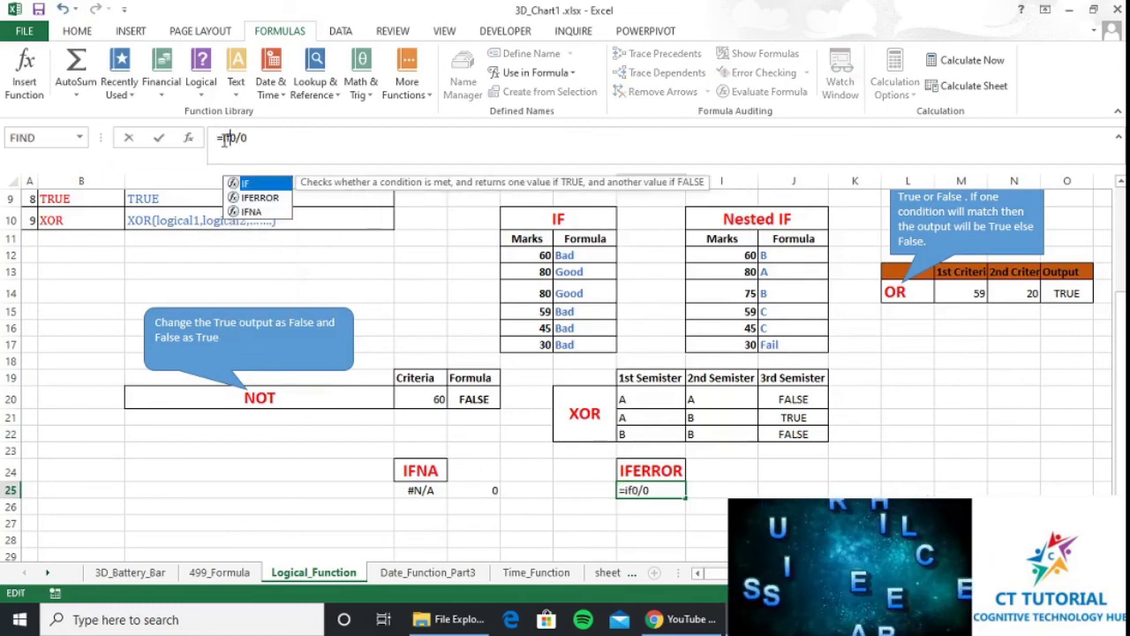
key(Down)
key(Tab)
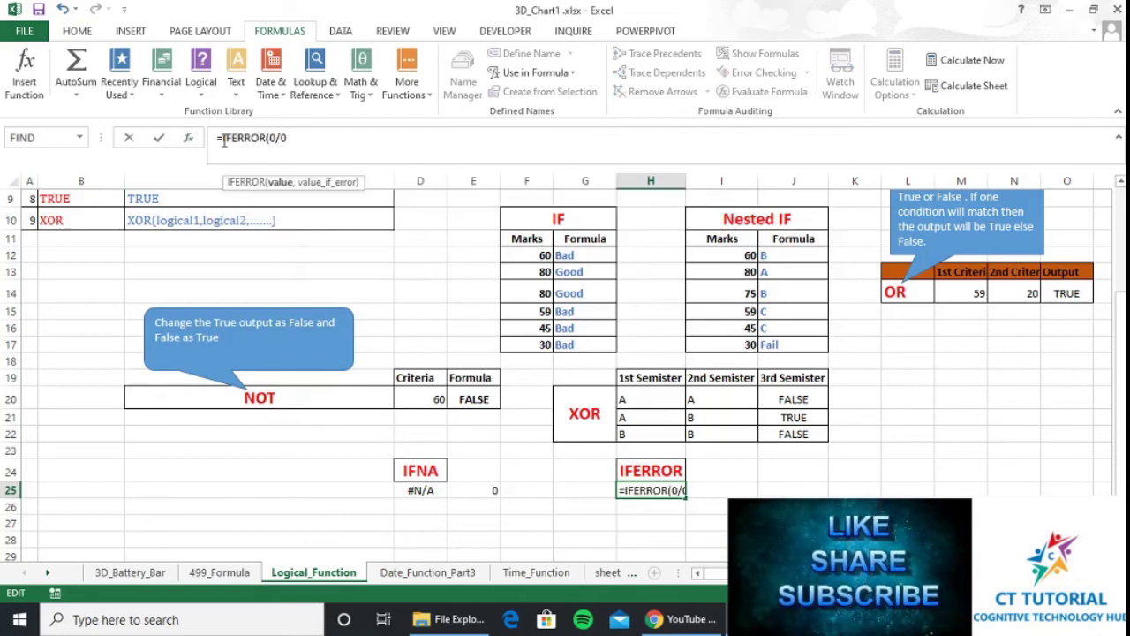
text(()
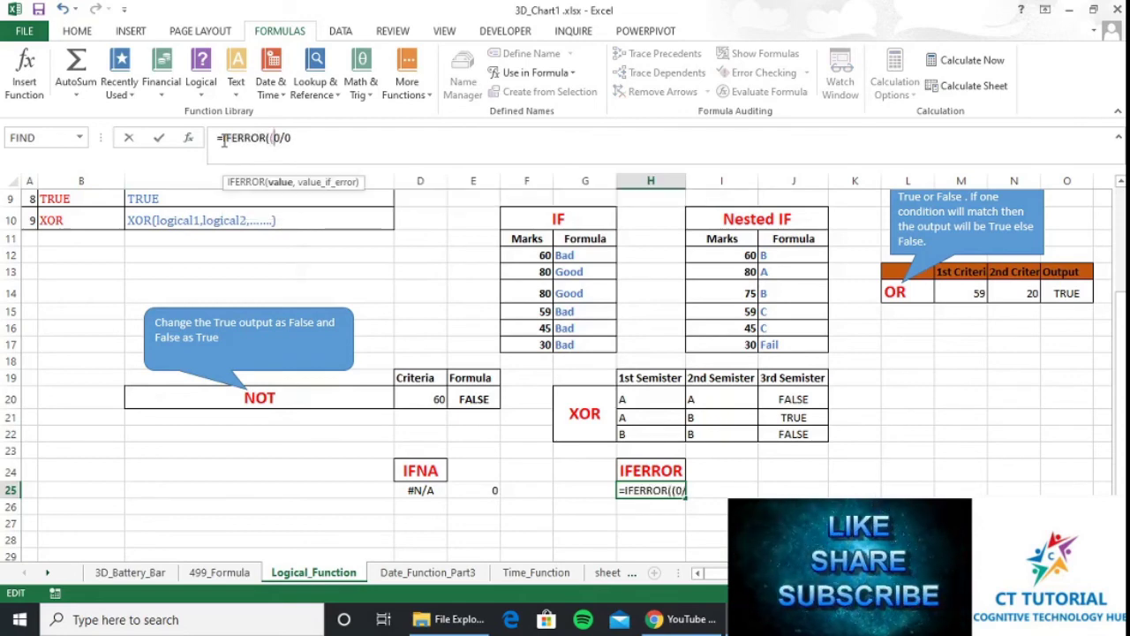
key(BackSpace)
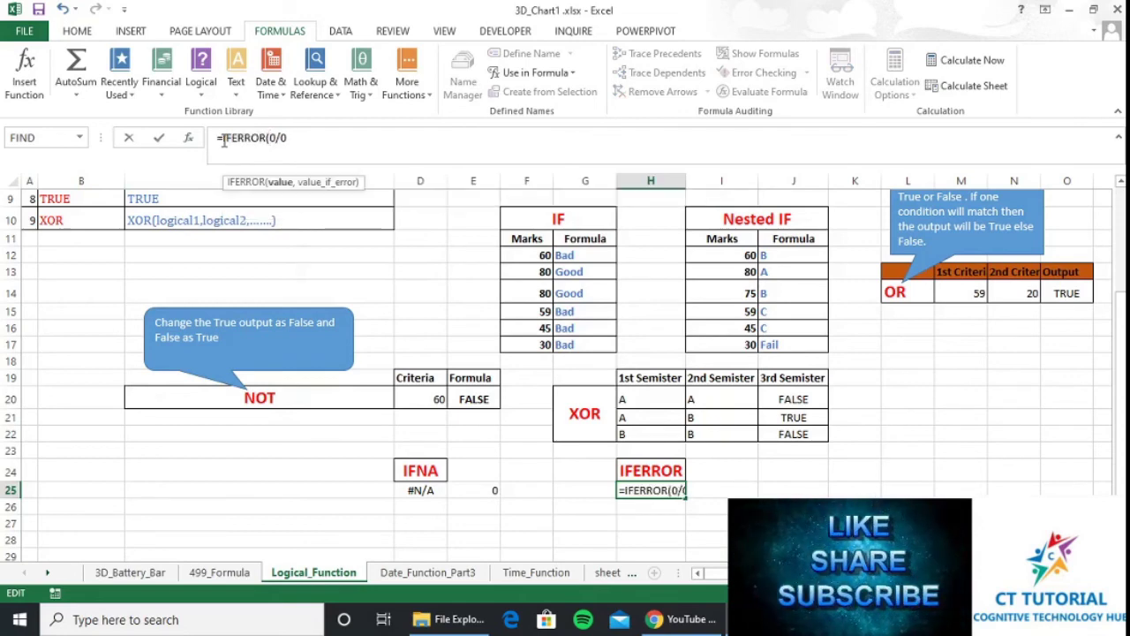
Complete the IFERROR formula in H25 with 1 as the value if error
click(293, 141)
text(,")
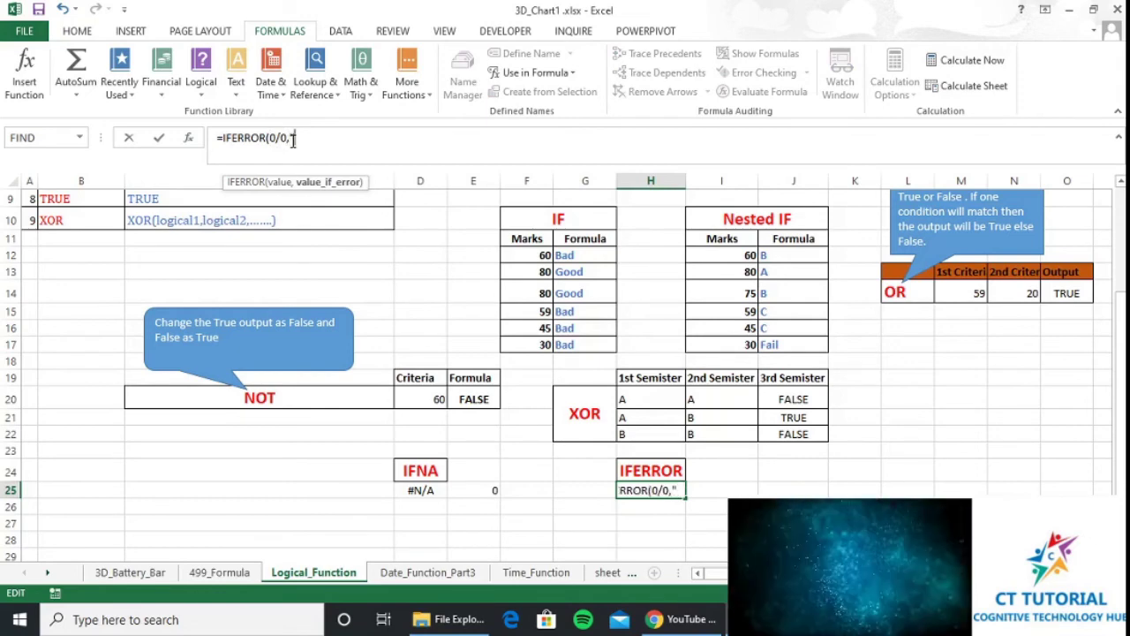
key(BackSpace)
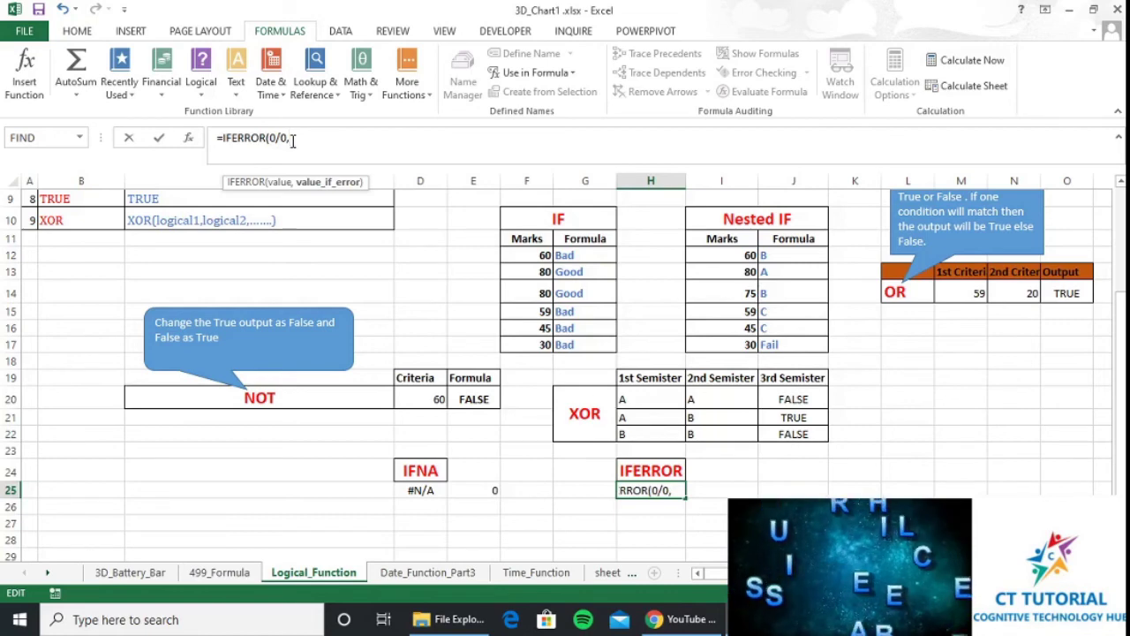
text(1))
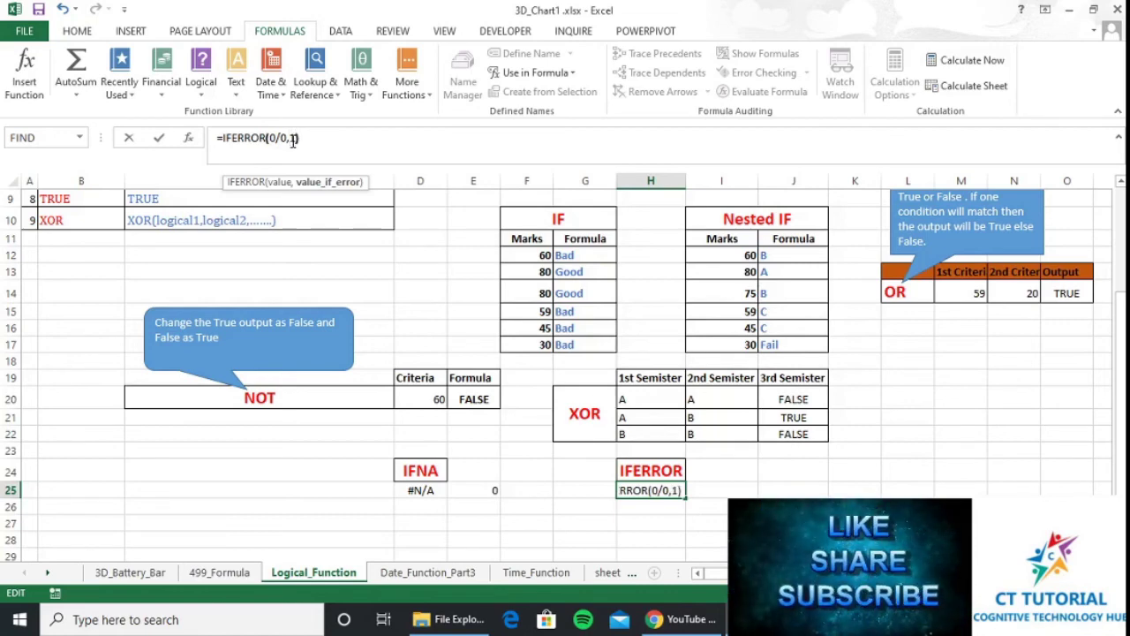
key(Return)
key(Up)
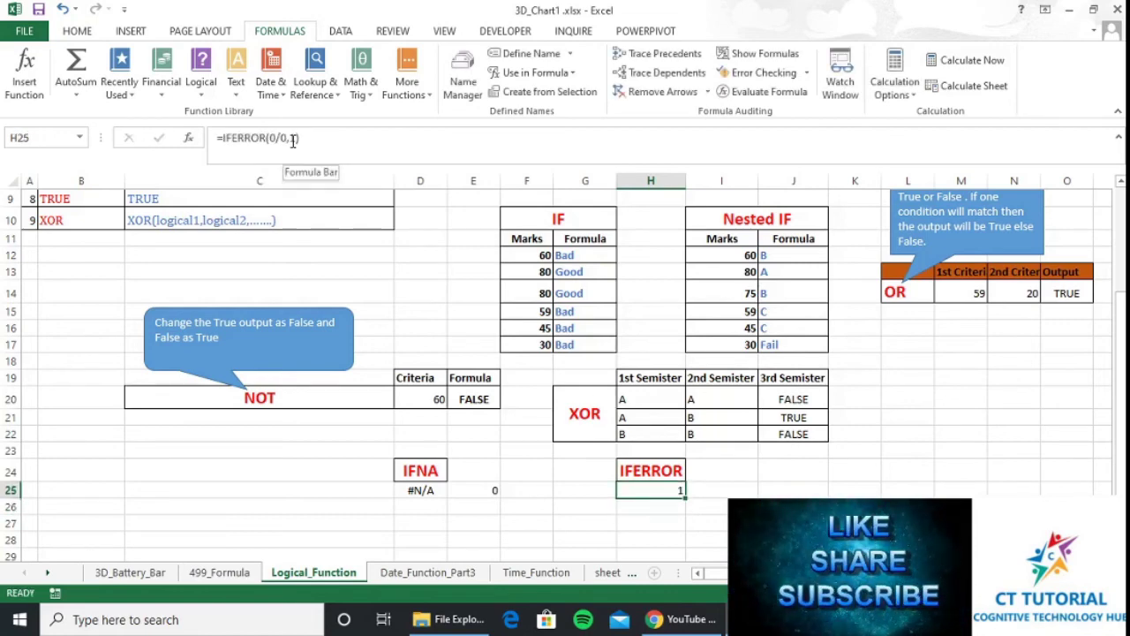
Change the division inside H25's IFERROR formula to 9/3 and check the result
click(272, 138)
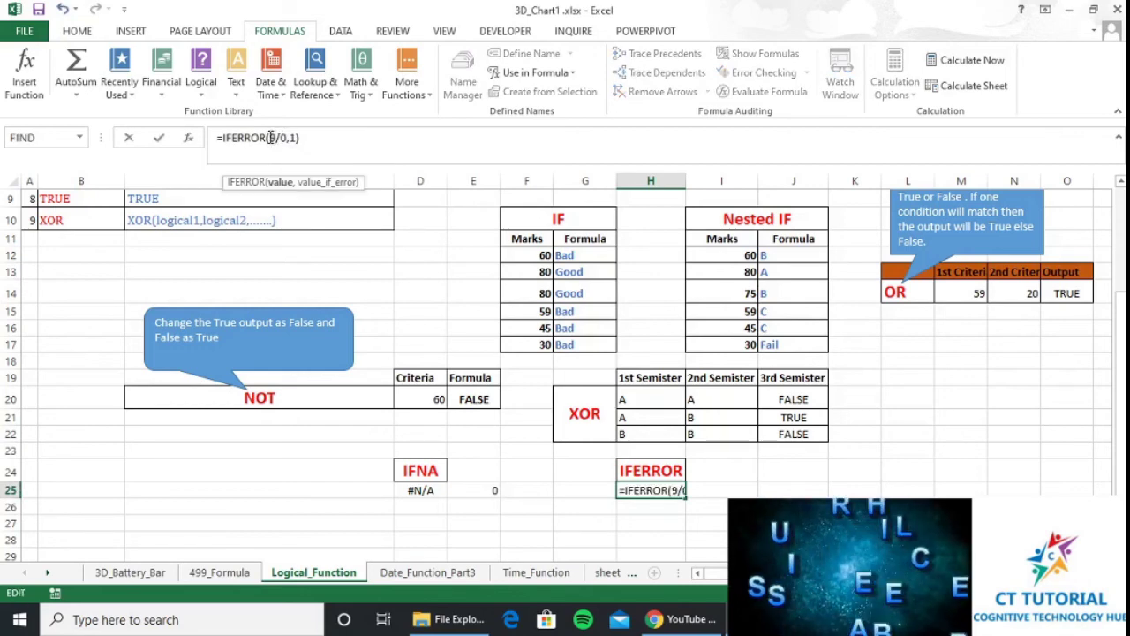
key(Delete)
text(9)
key(BackSpace)
text(3)
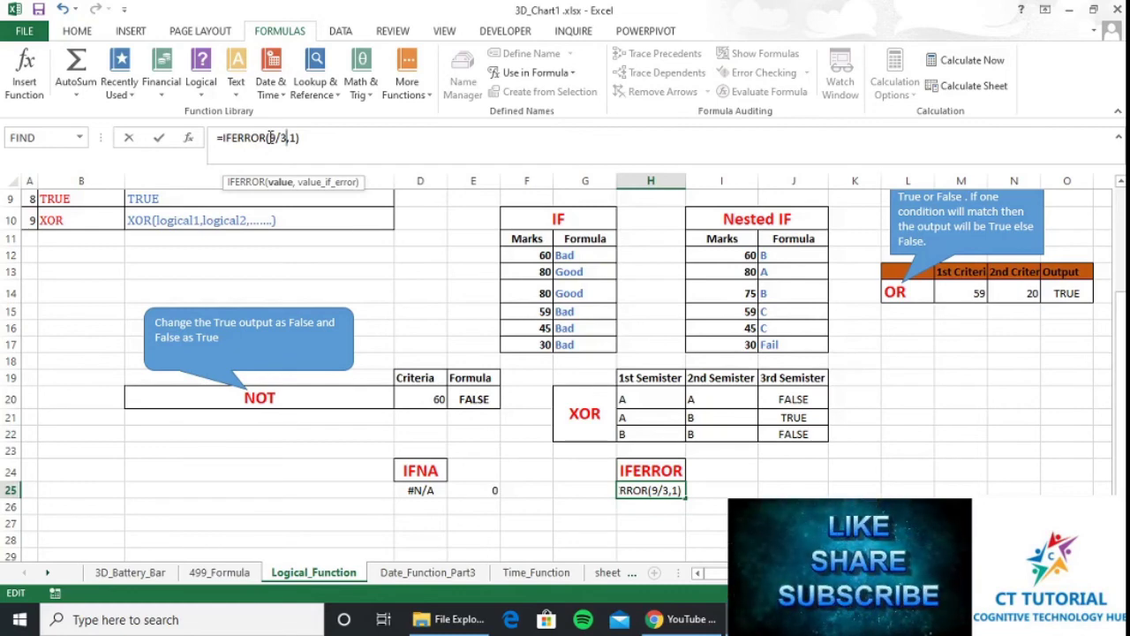
key(Return)
key(Up)
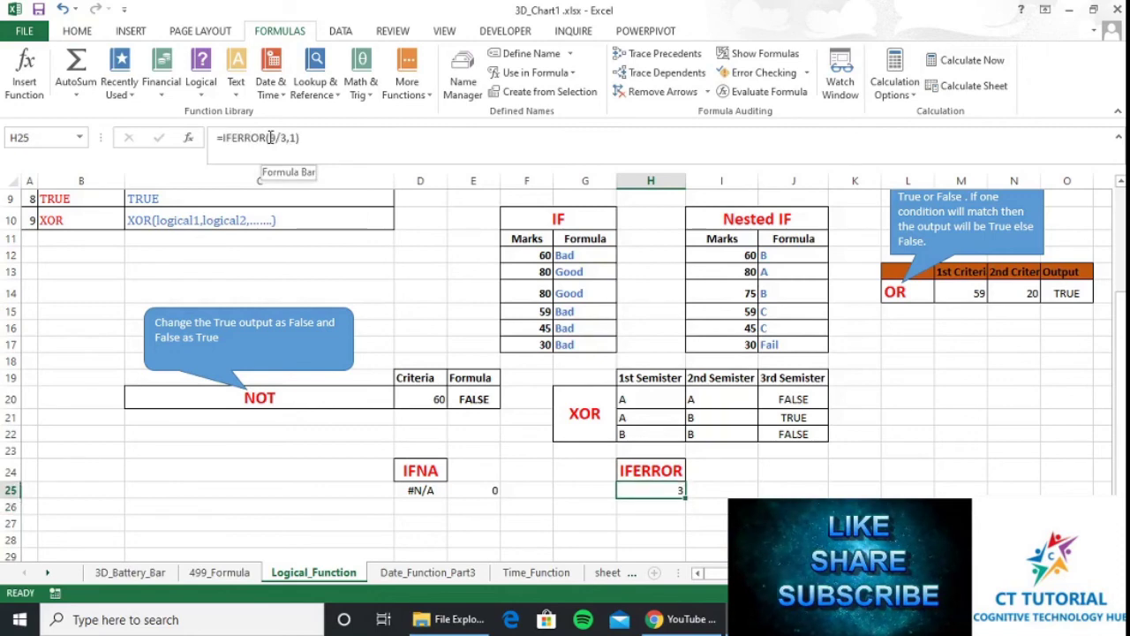